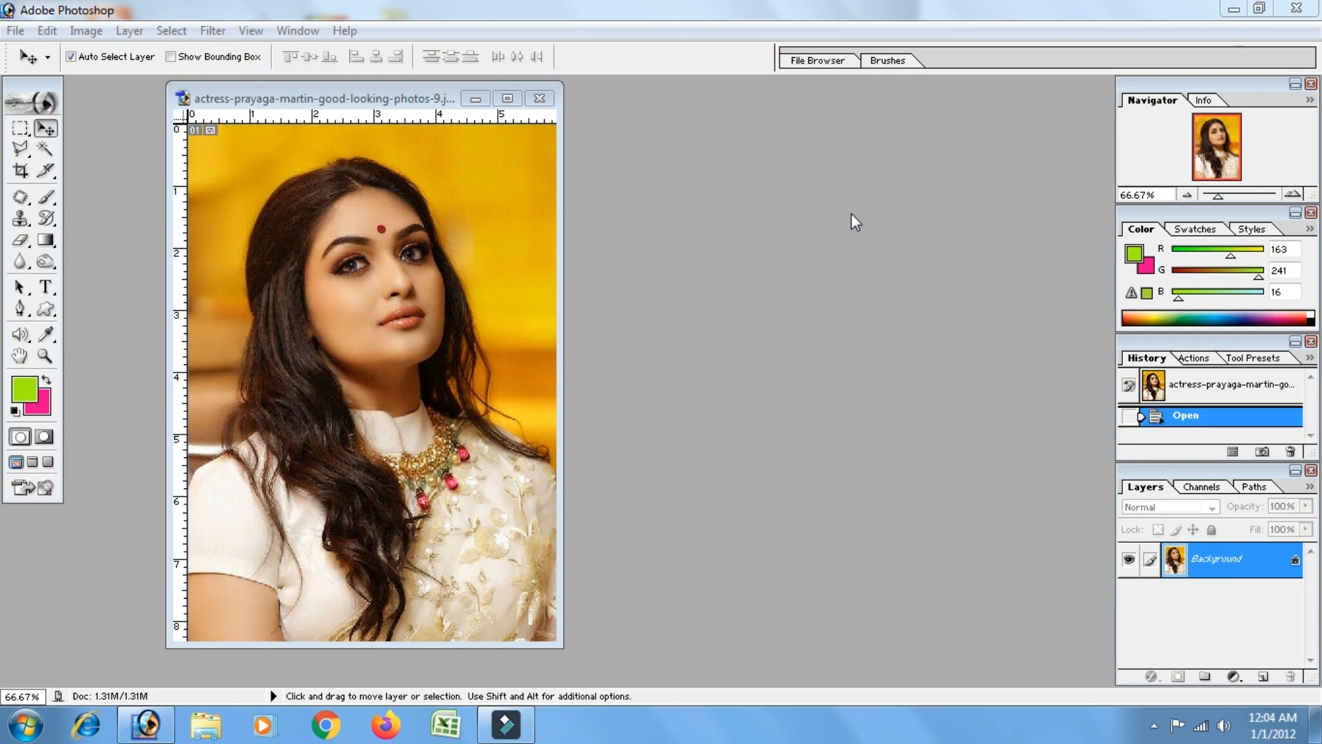
- Try converting the color portrait to Grayscale mode, and undo the conversion
drag(376, 109, 386, 117)
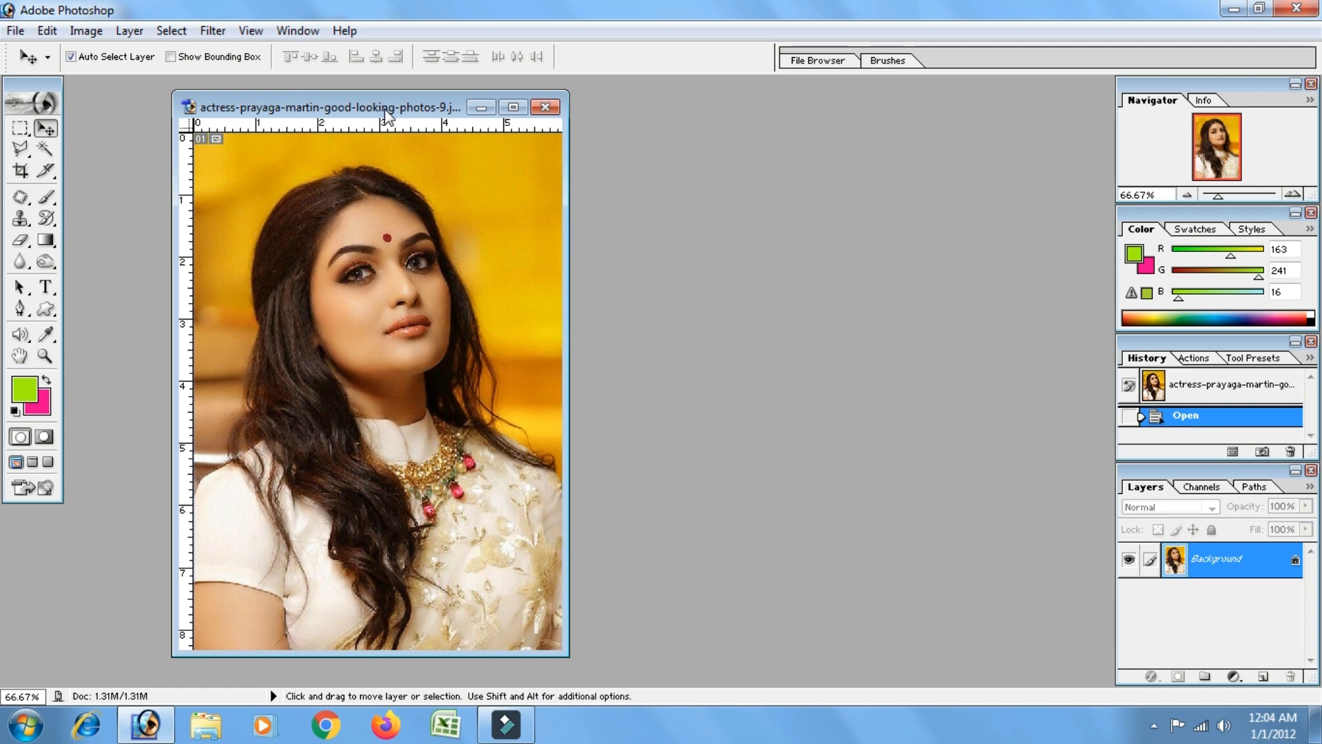
click(77, 33)
mouse_move(138, 53)
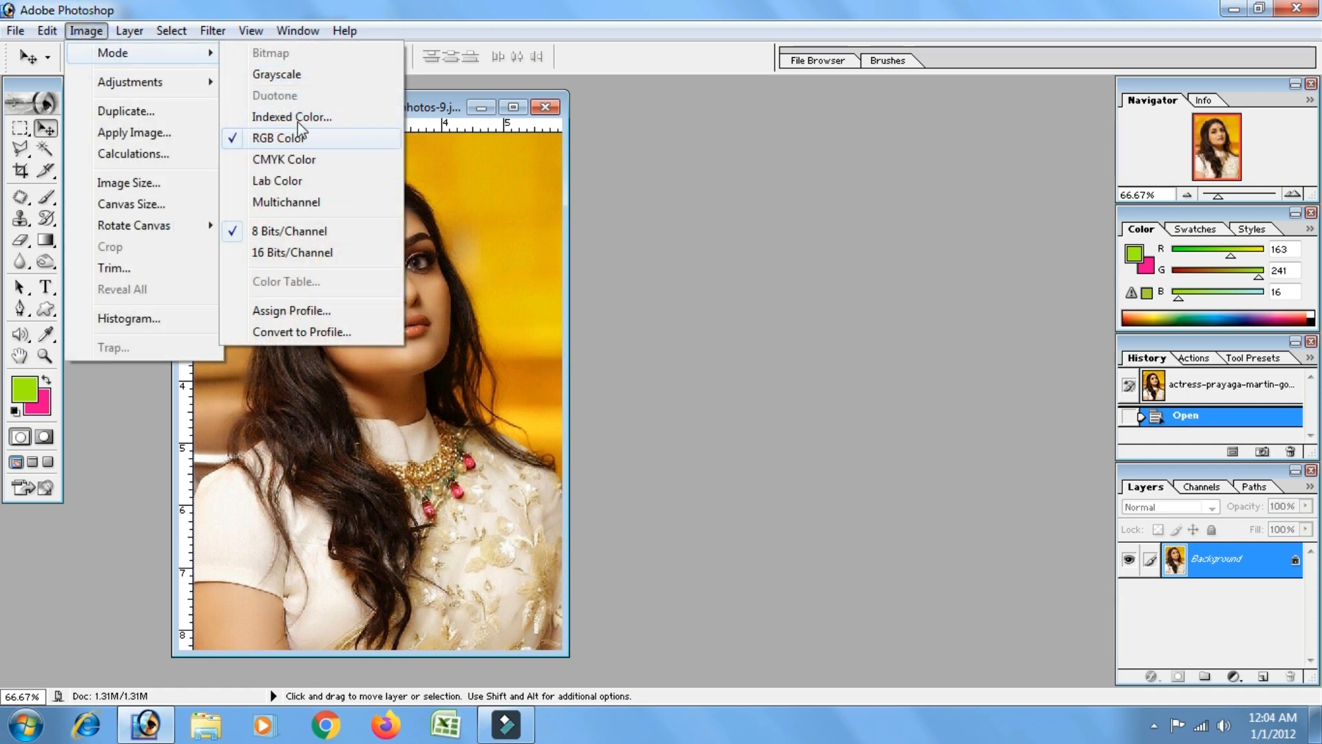
click(278, 75)
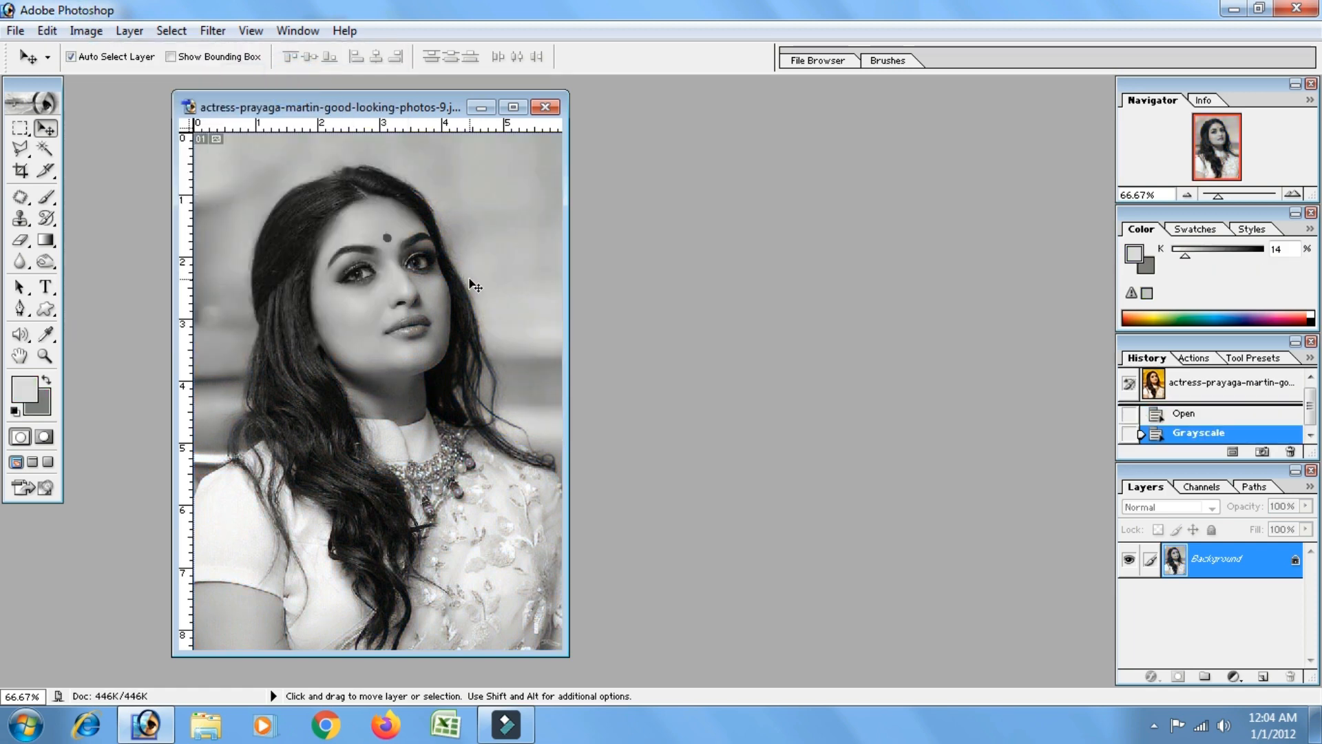
key(ctrl+z)
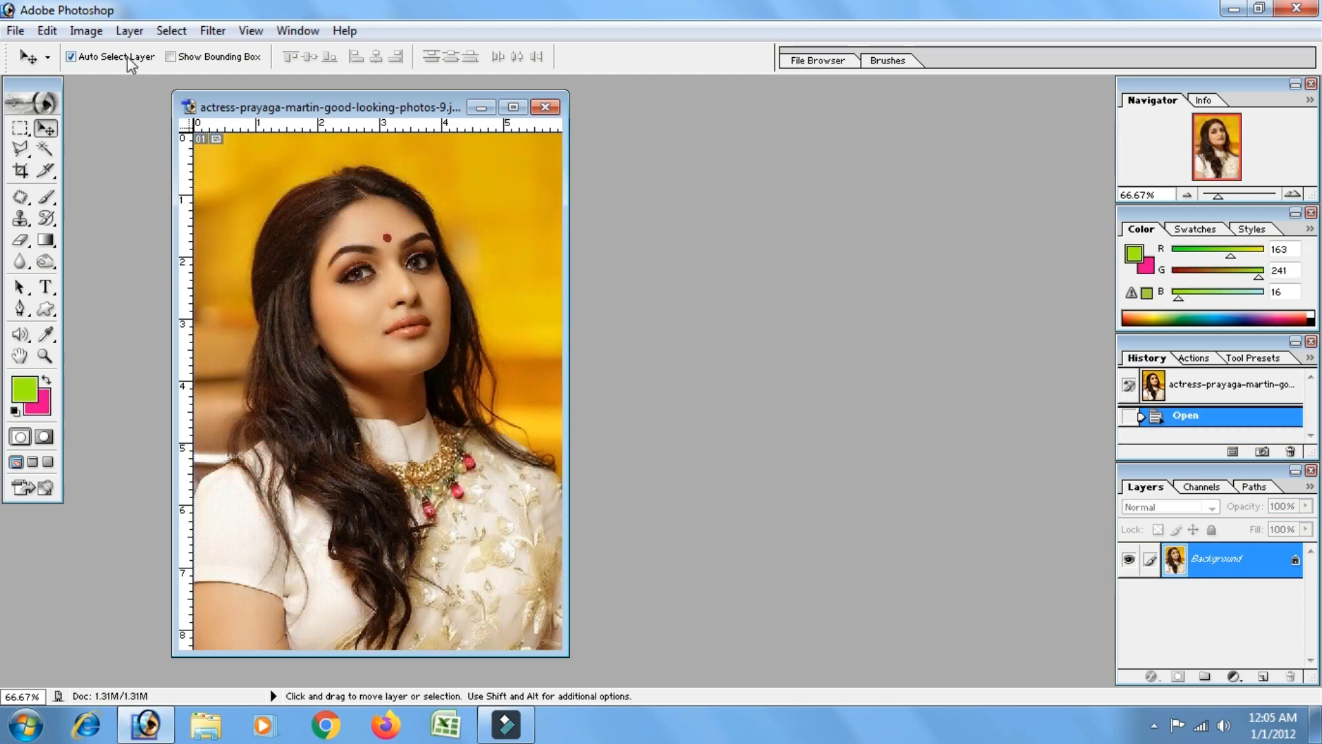
- View the portrait's individual color channels one by one, ending on red, and enlarge the document window around the whole image
key(ctrl+z)
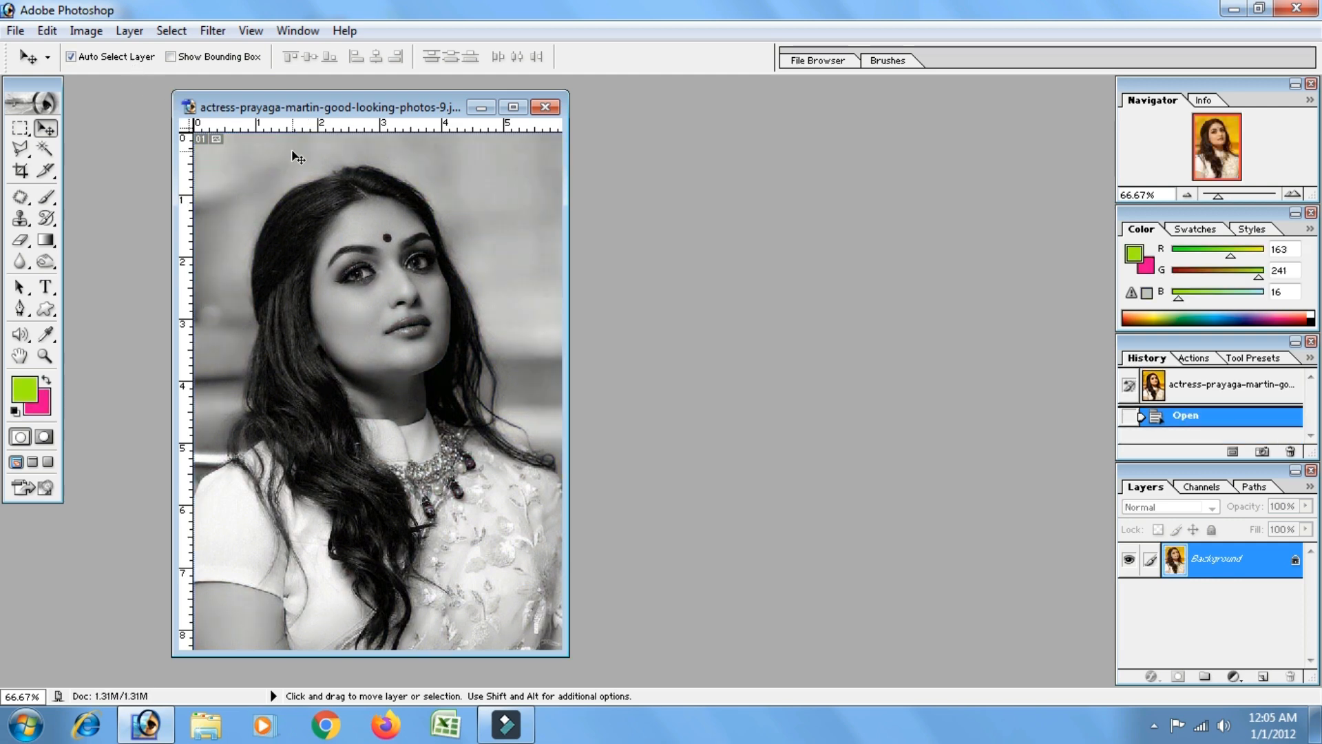
key(ctrl+1)
key(ctrl+2)
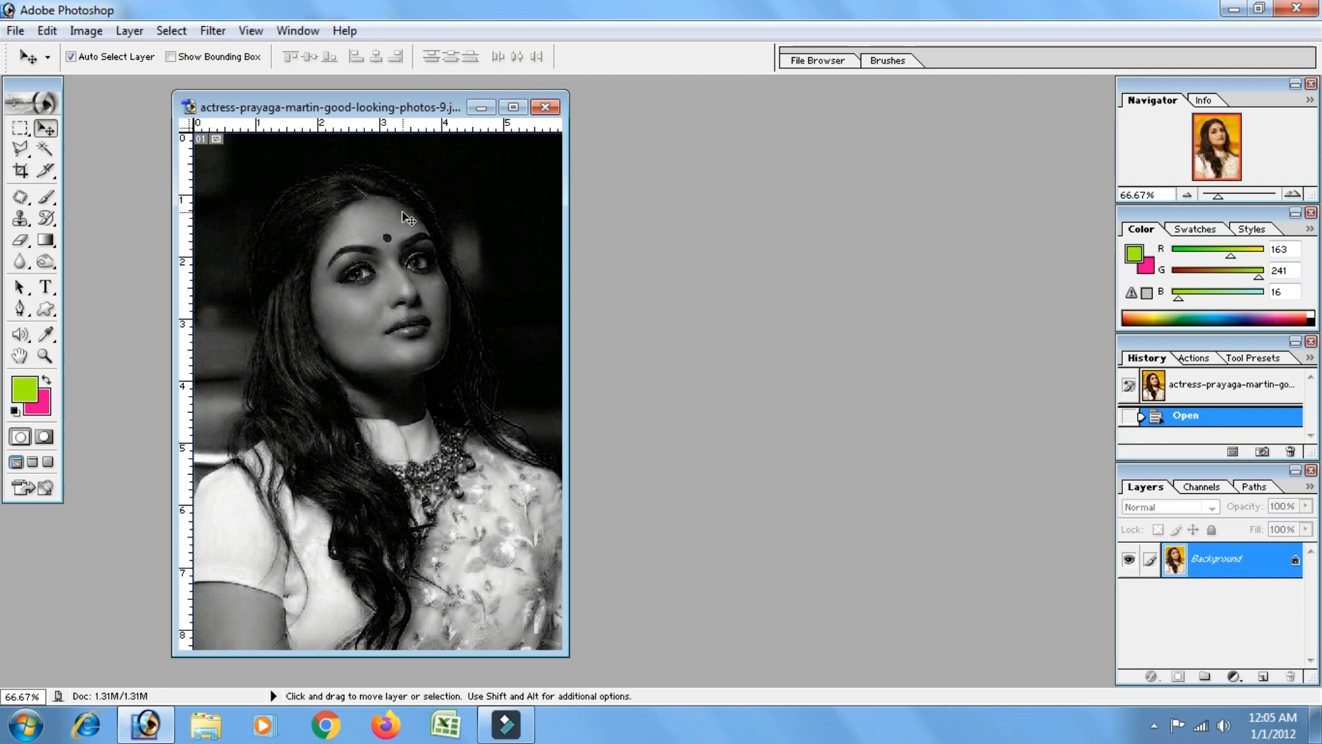
key(ctrl+1)
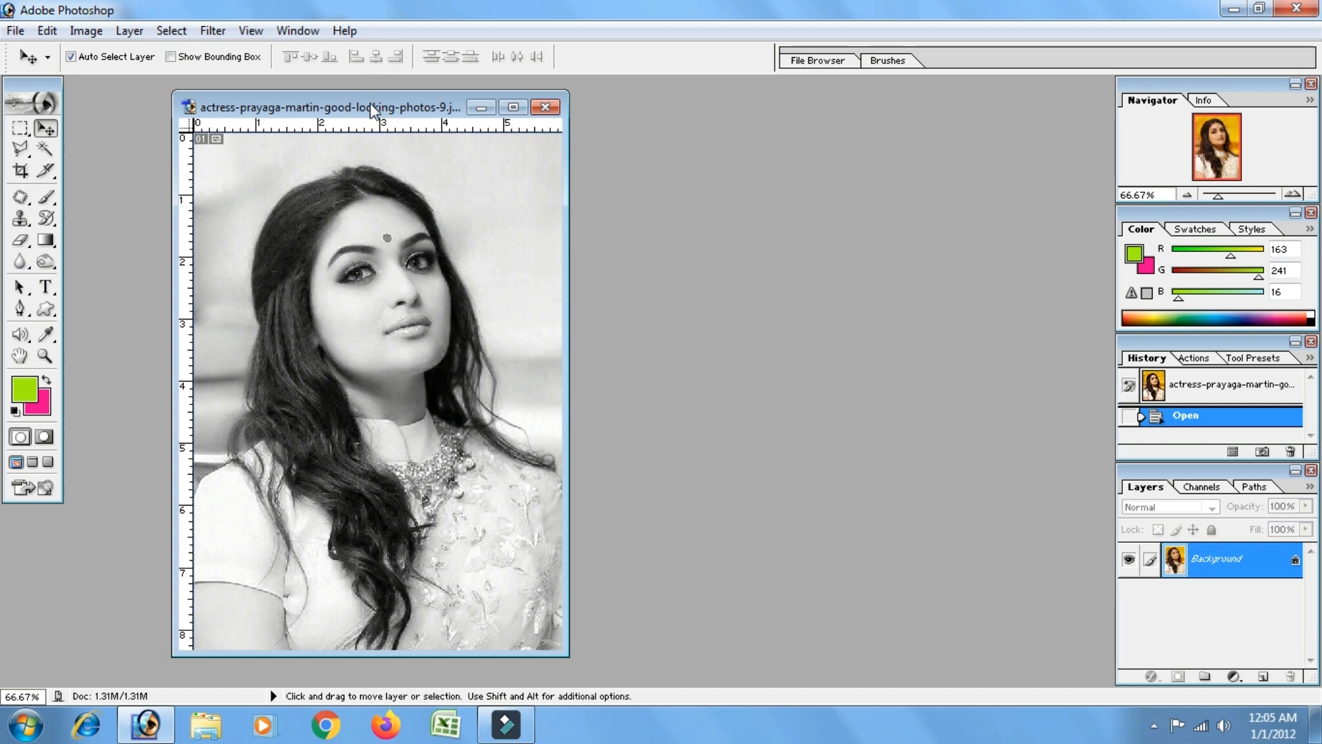
drag(370, 102, 352, 99)
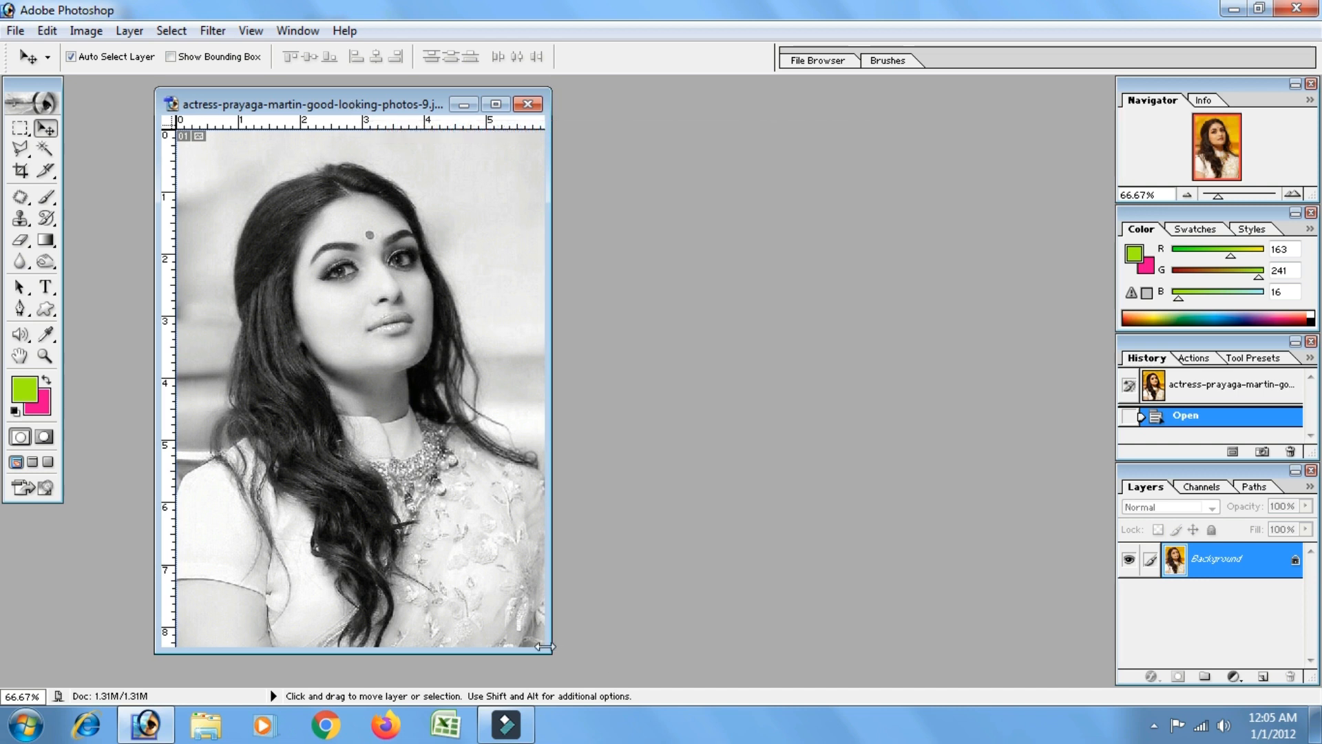
drag(544, 646, 572, 665)
click(413, 433)
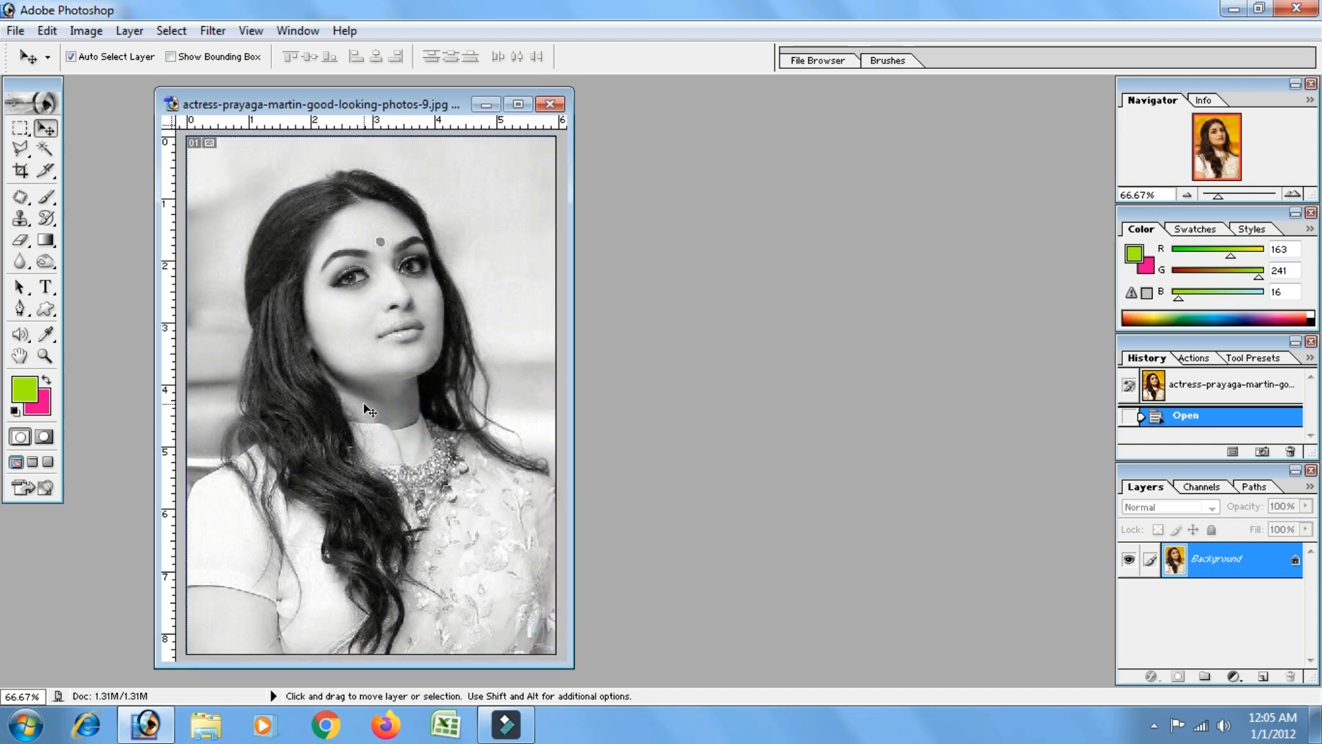
- Open the Raw file from the BL to CL folder on the desktop, and close the original portrait
double_click(782, 427)
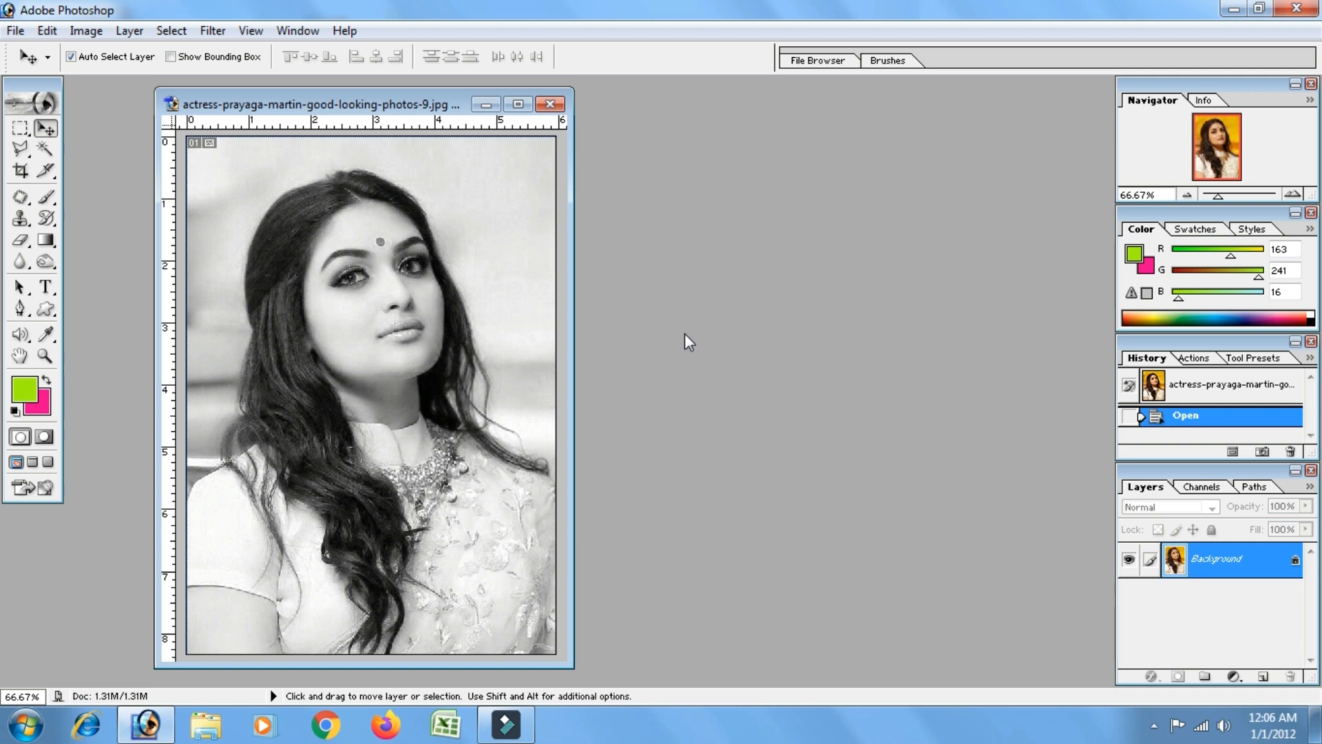
double_click(663, 328)
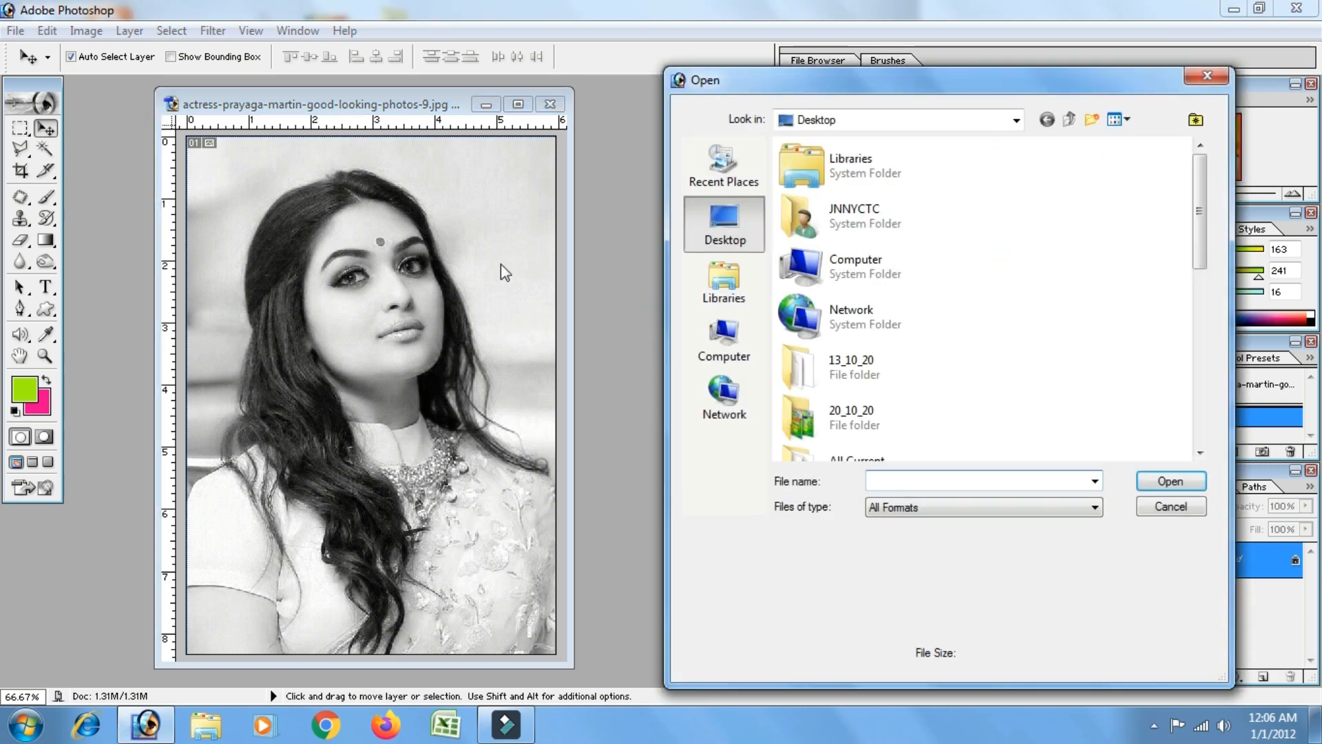
click(725, 224)
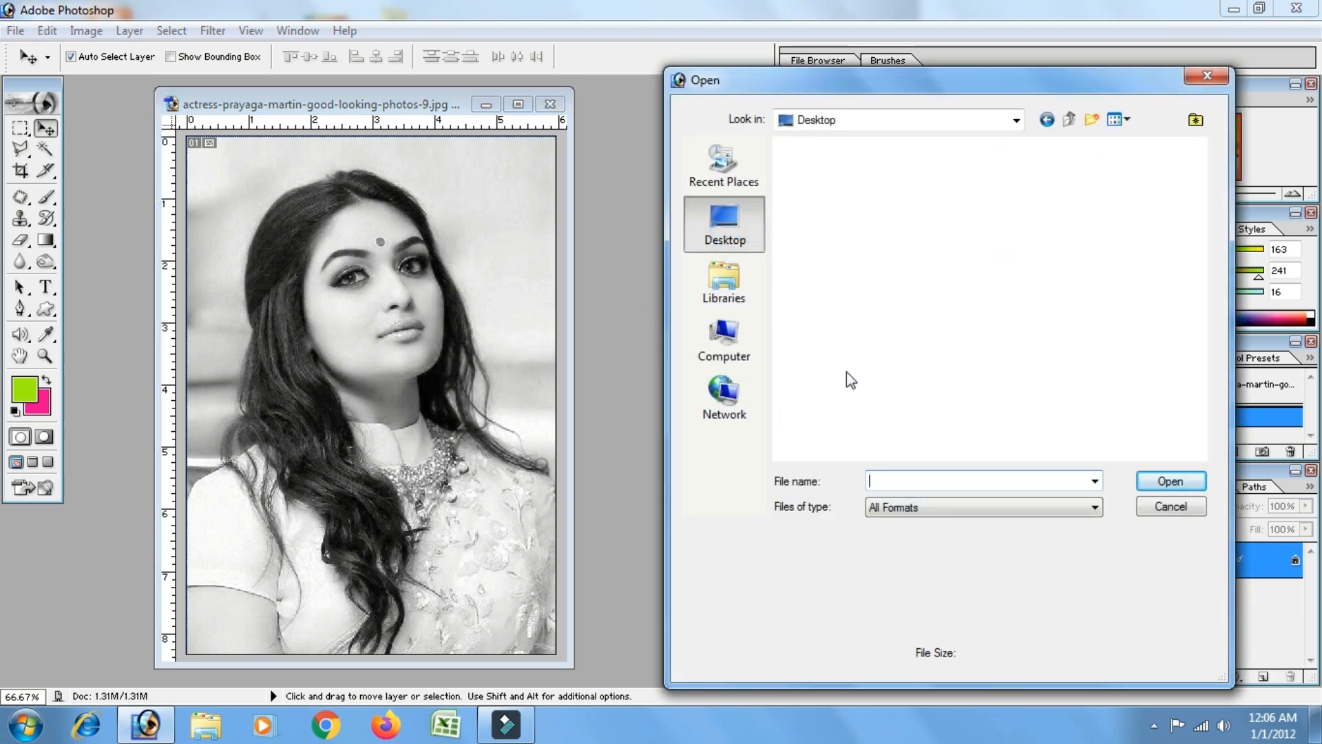
drag(1200, 173, 1196, 263)
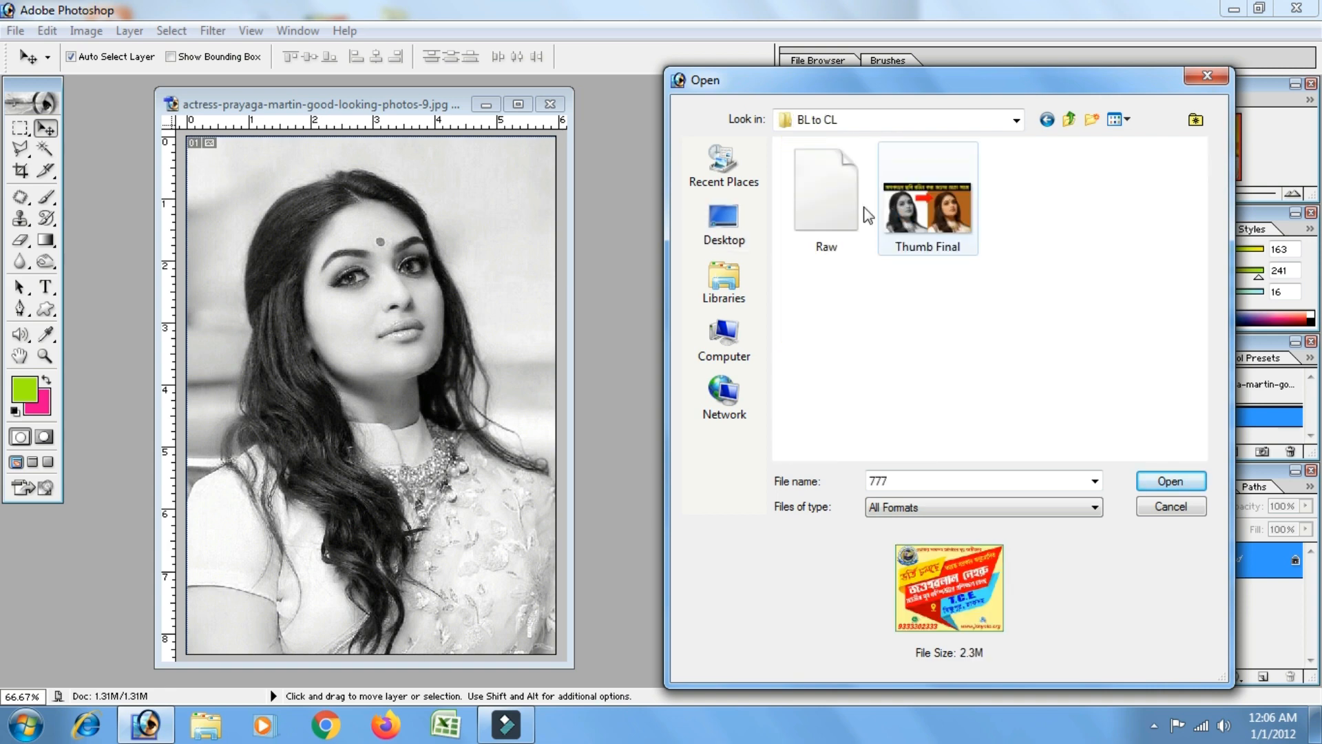
double_click(820, 202)
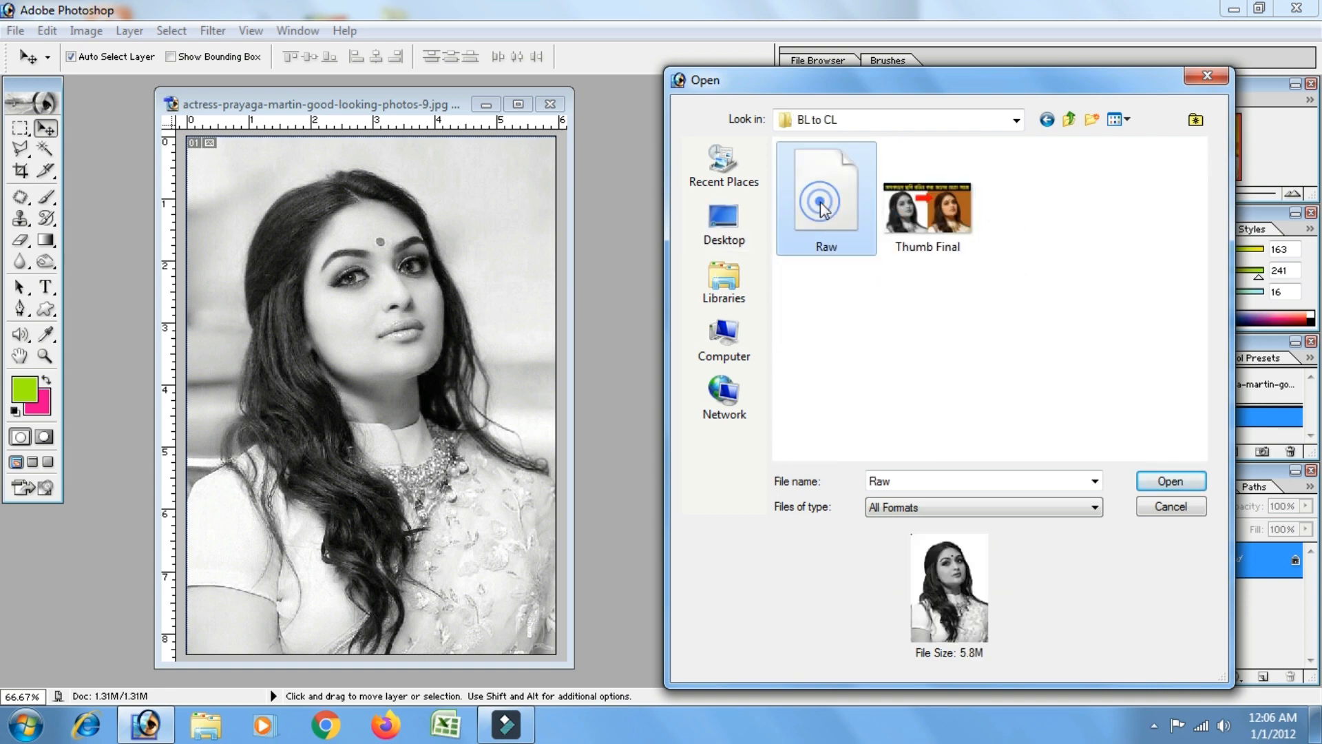
click(550, 103)
drag(176, 102, 266, 125)
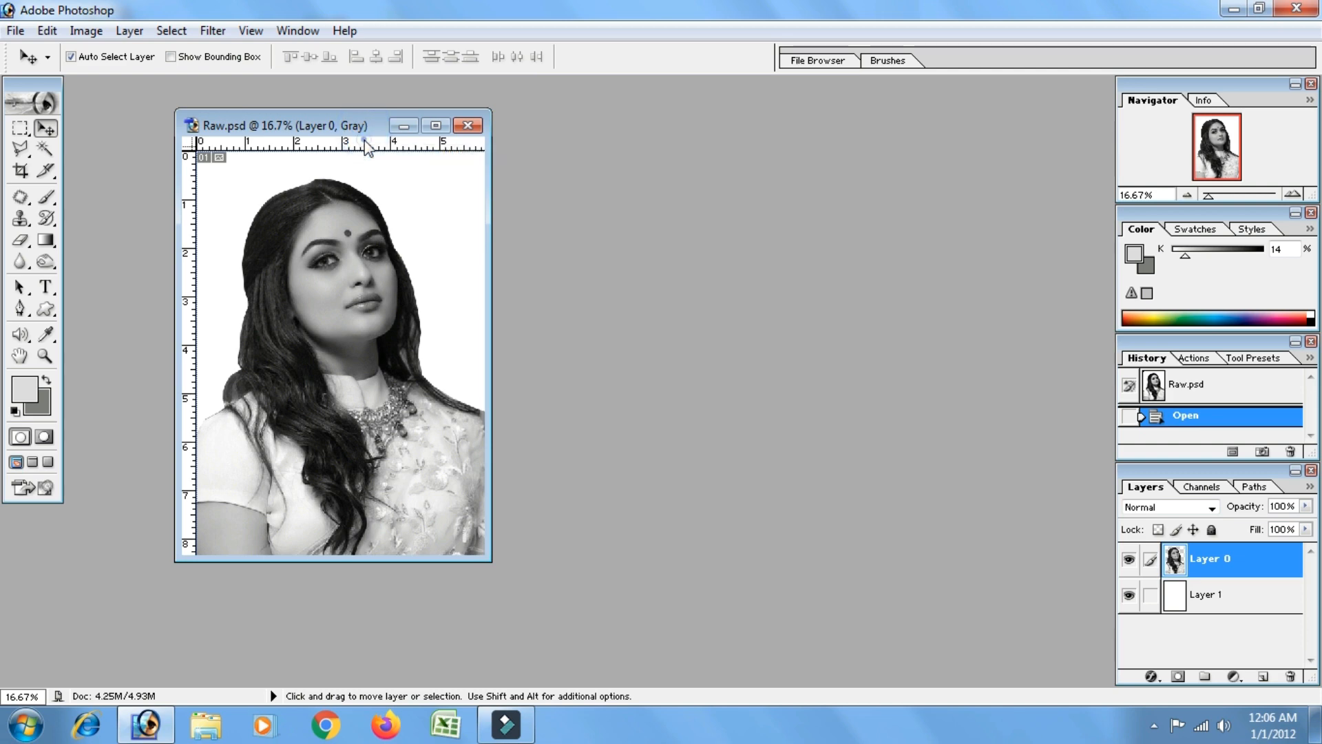
- Maximize the Raw.psd document window, leaving the unit and ruler preferences as they are
double_click(367, 145)
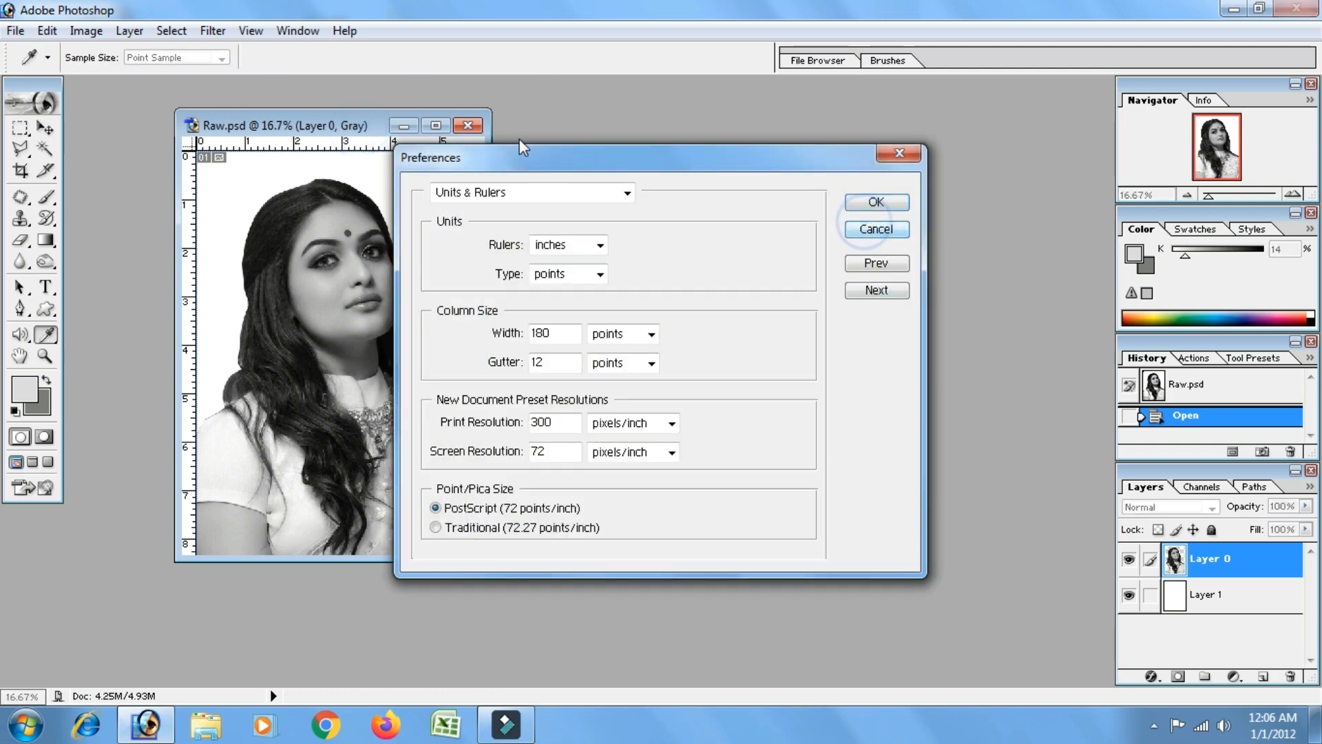
click(876, 229)
click(435, 126)
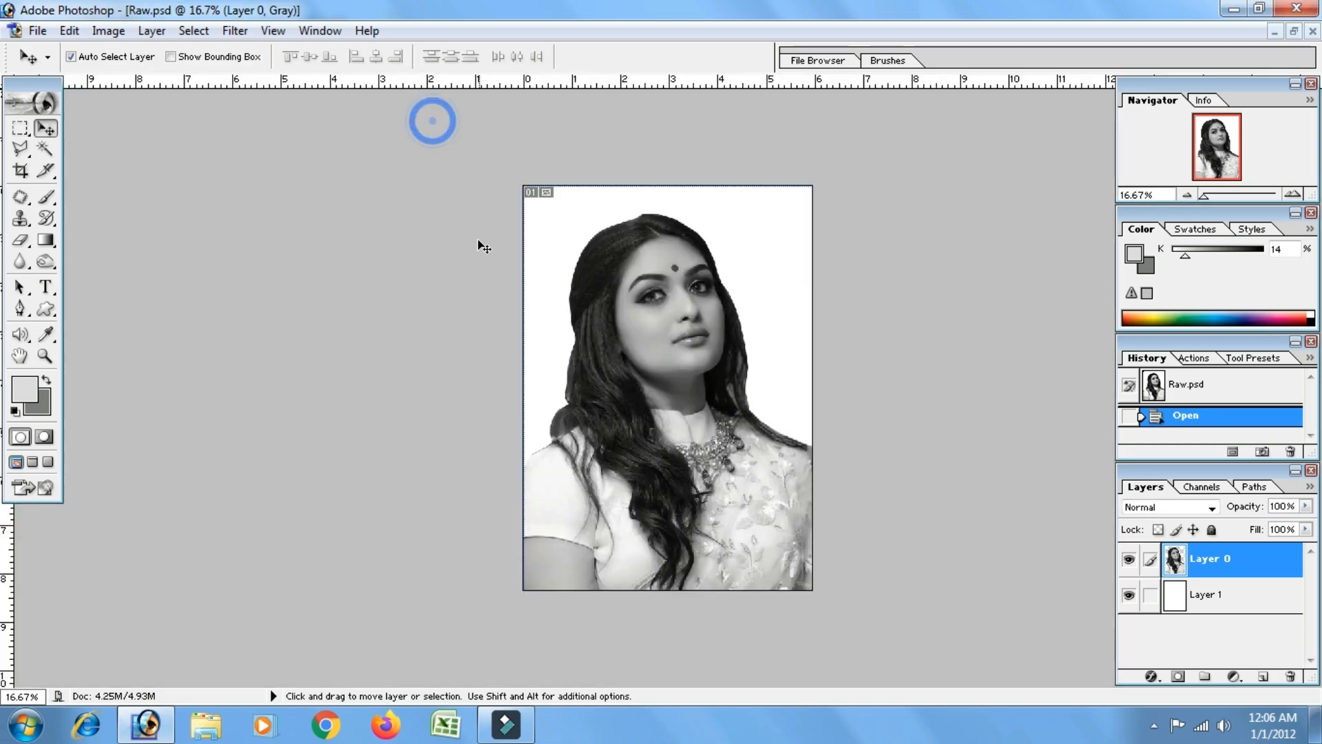
- Examine the black-and-white portrait's face and hair at 50% magnification
key(ctrl+plus)
key(ctrl+plus)
key(ctrl+plus)
key(space)
drag(479, 234, 498, 481)
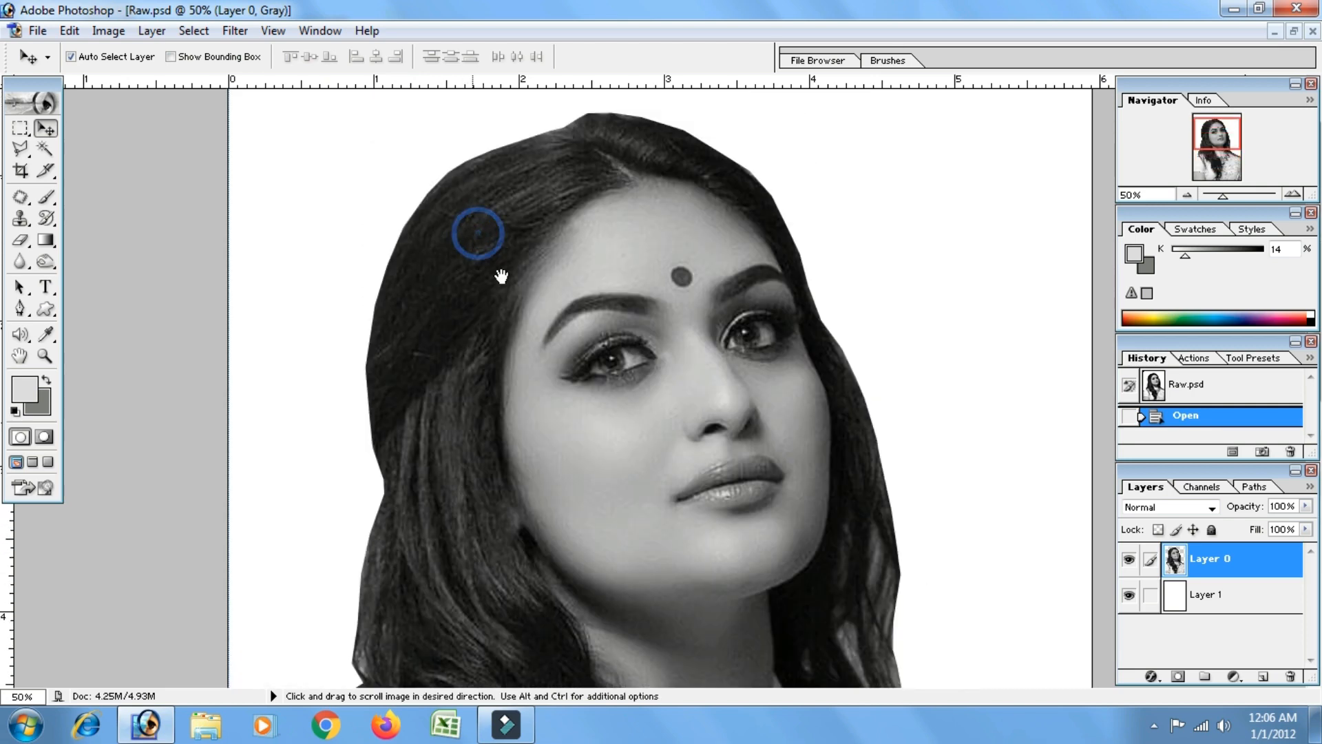
drag(501, 263, 529, 291)
drag(579, 453, 571, 303)
drag(518, 230, 486, 384)
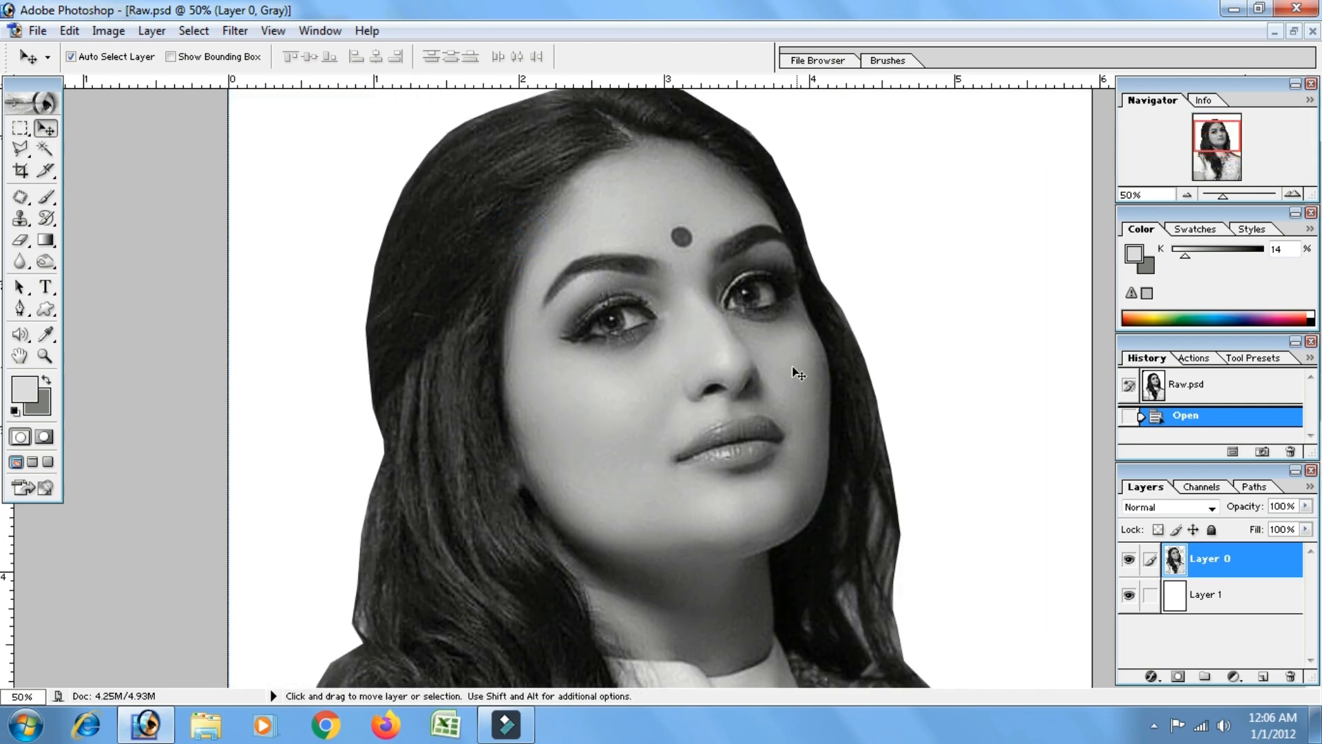
key(space)
drag(715, 363, 699, 225)
drag(661, 361, 652, 225)
drag(655, 298, 627, 340)
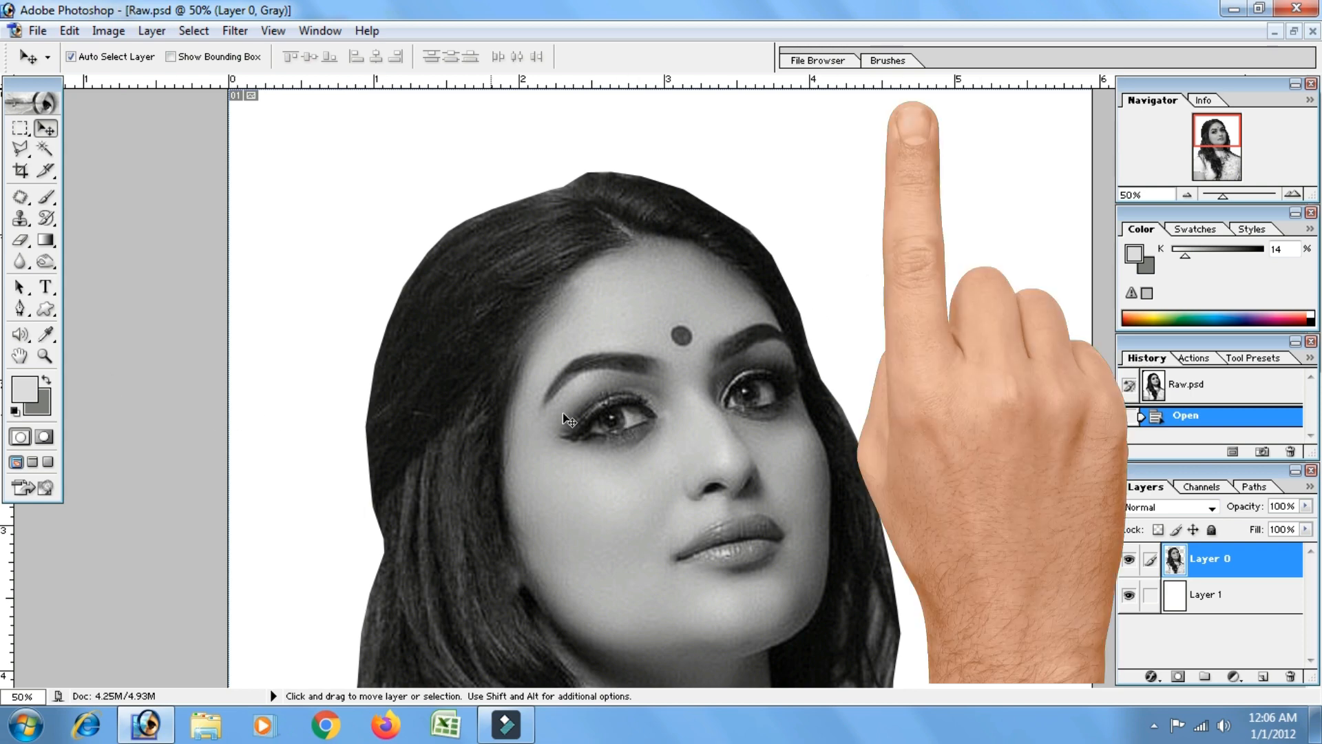
drag(585, 482, 581, 342)
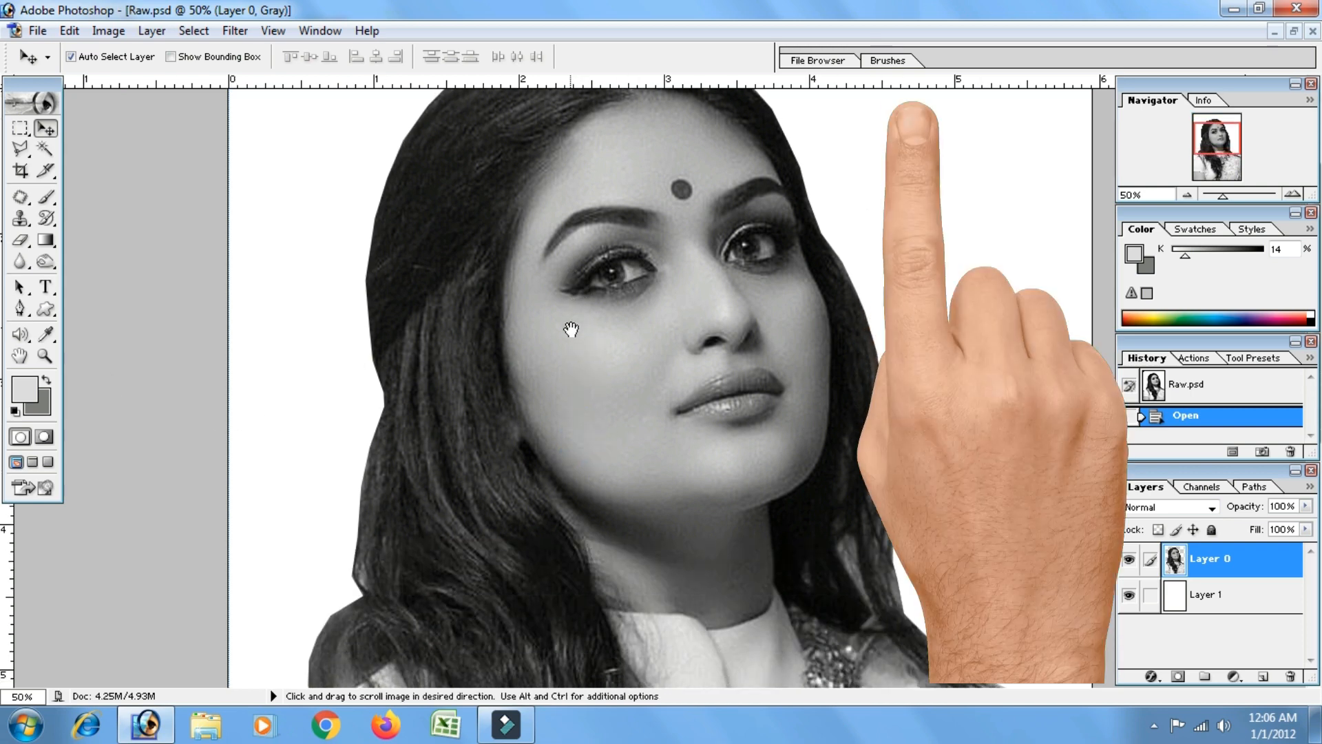
- Look over the whole portrait at 25%, and inspect the hair, necklace and dress at 33.3%
key(ctrl+minus)
key(ctrl+minus)
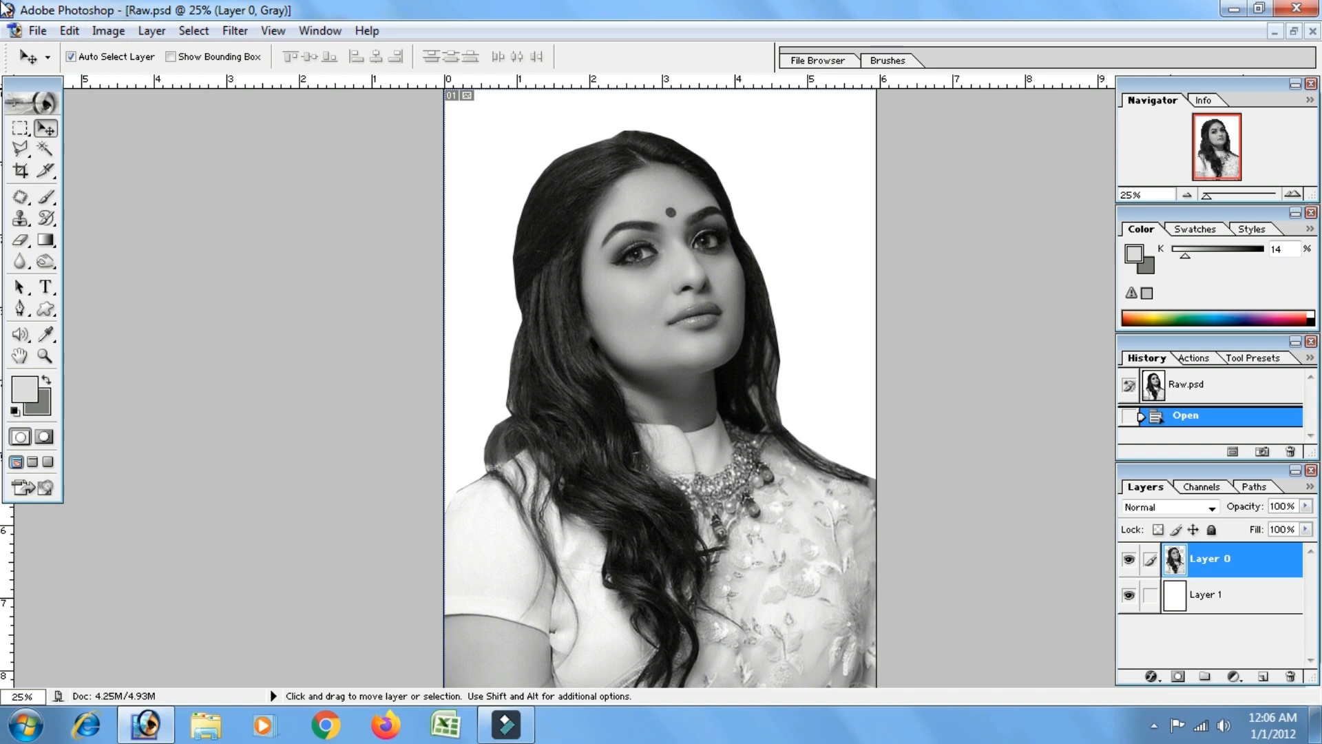
key(ctrl+plus)
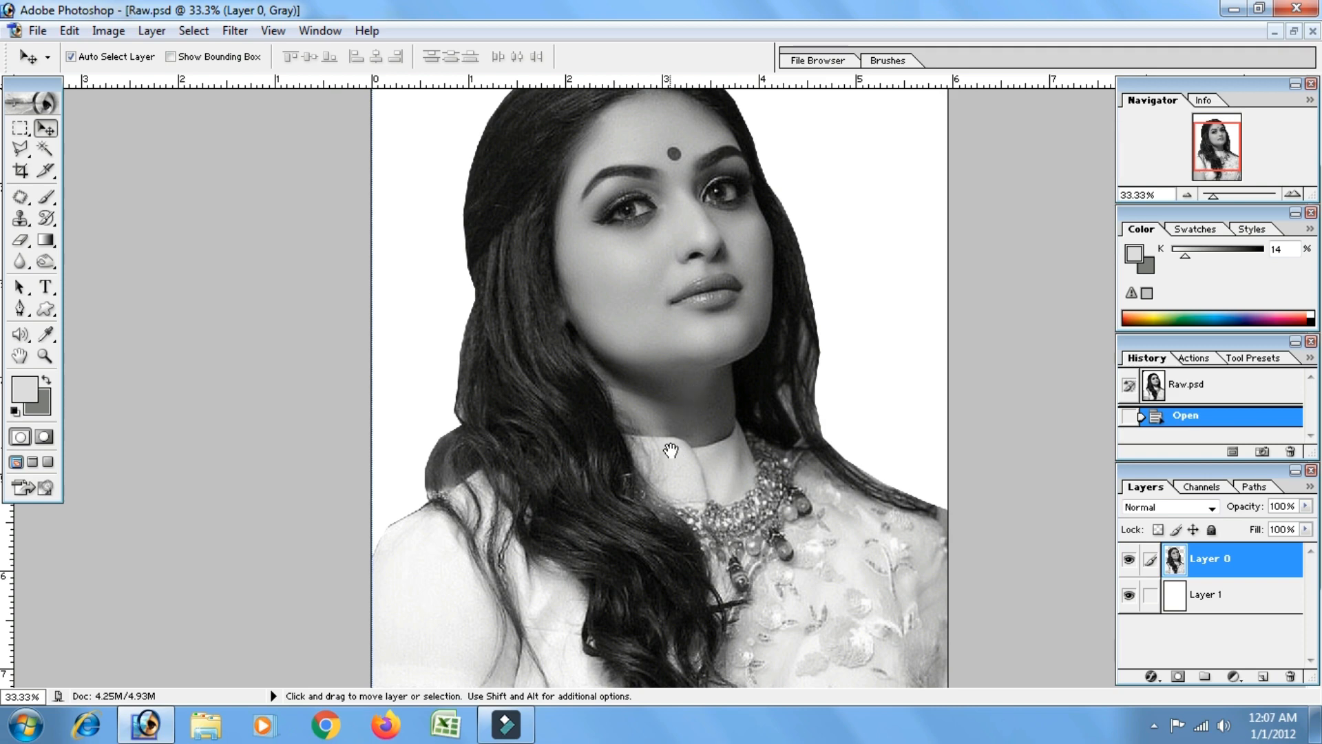
drag(671, 450, 643, 271)
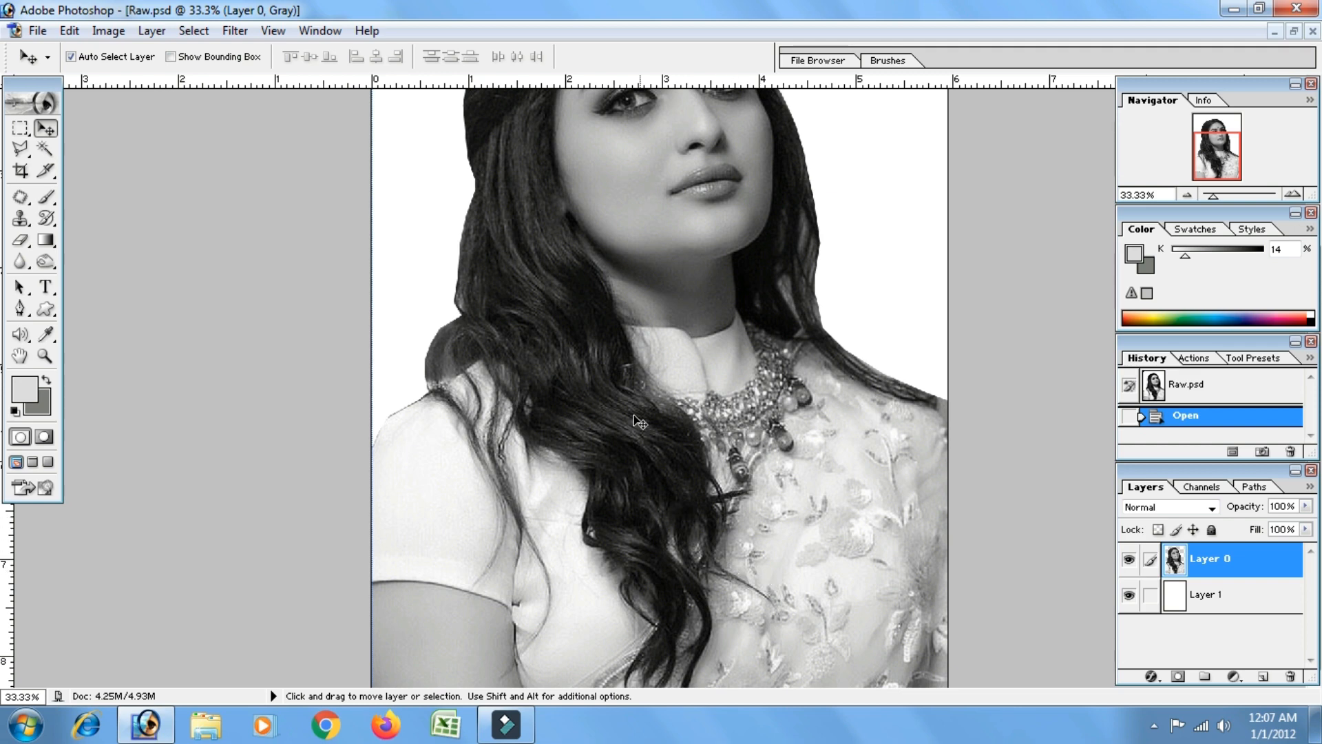
scroll(582, 275, up, 3)
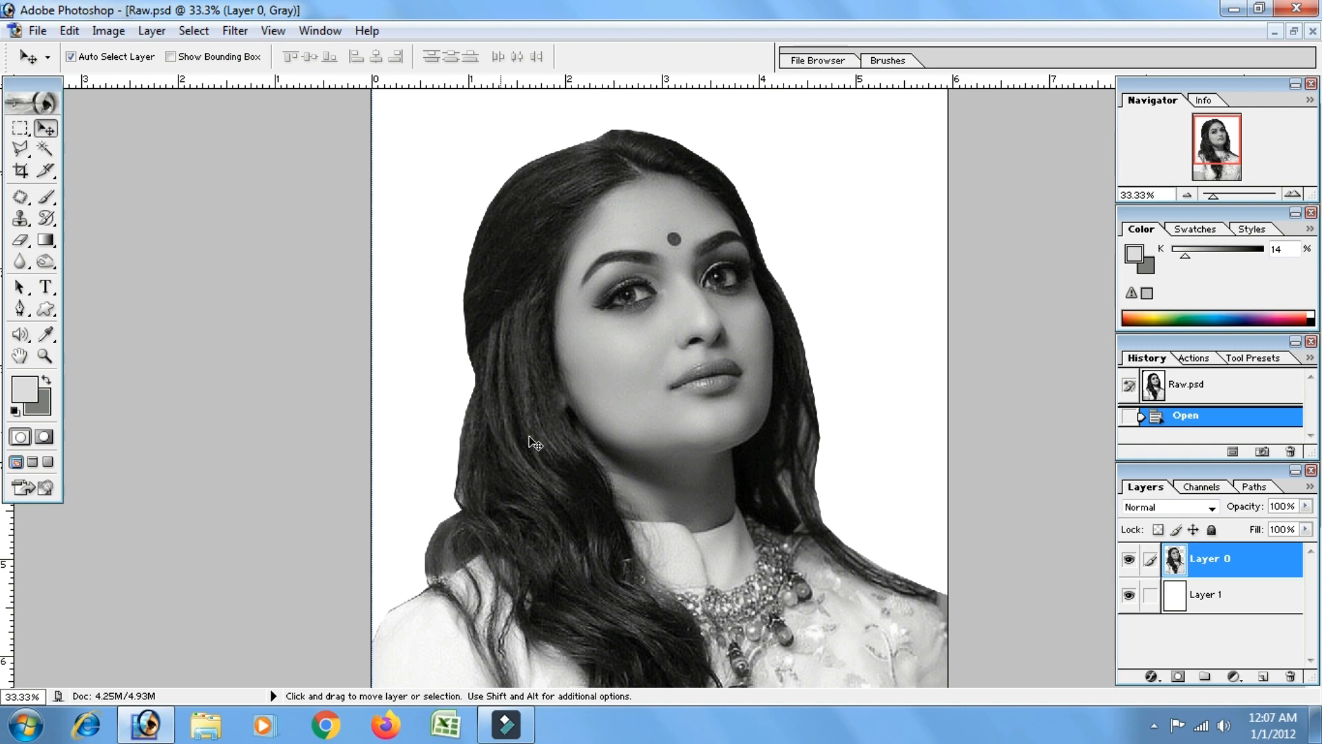
key(space)
drag(523, 437, 527, 289)
scroll(526, 289, up, 2)
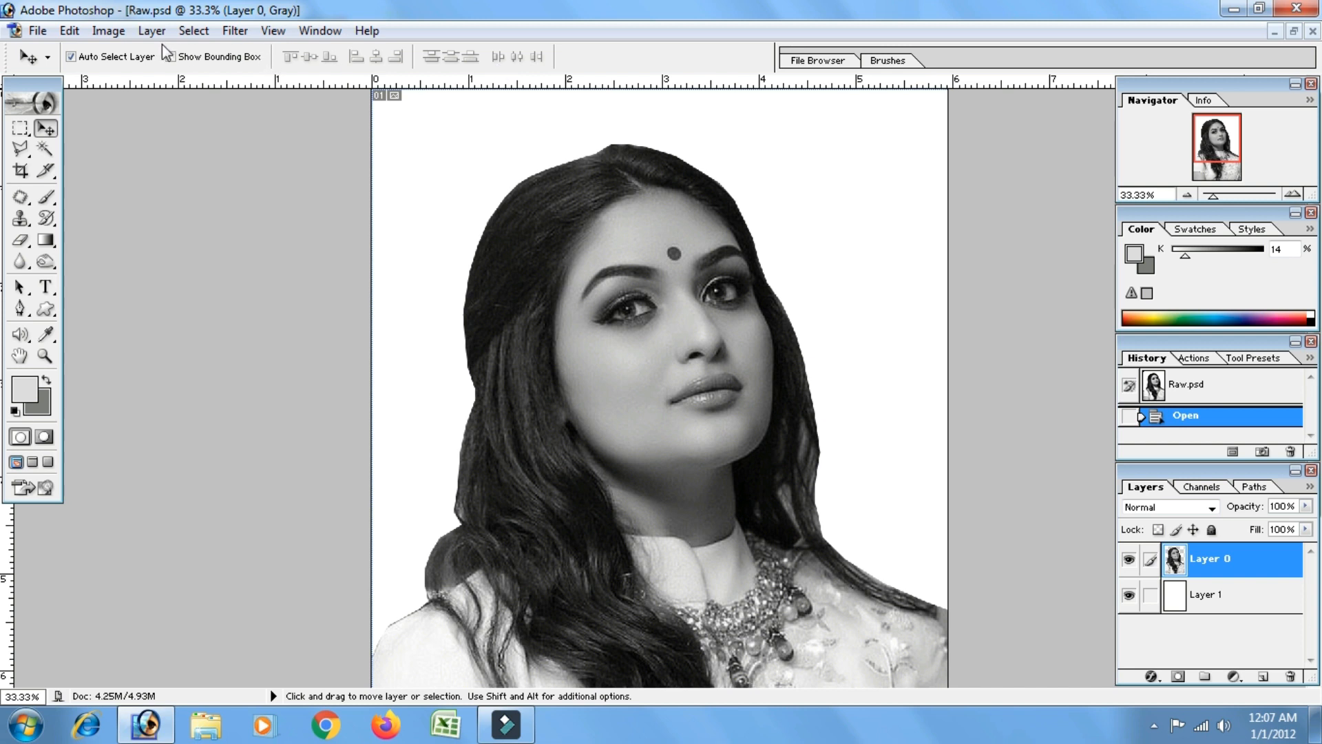
- Convert the image to RGB Color mode without merging its layers, and merge the visible layers into one
click(109, 32)
mouse_move(113, 53)
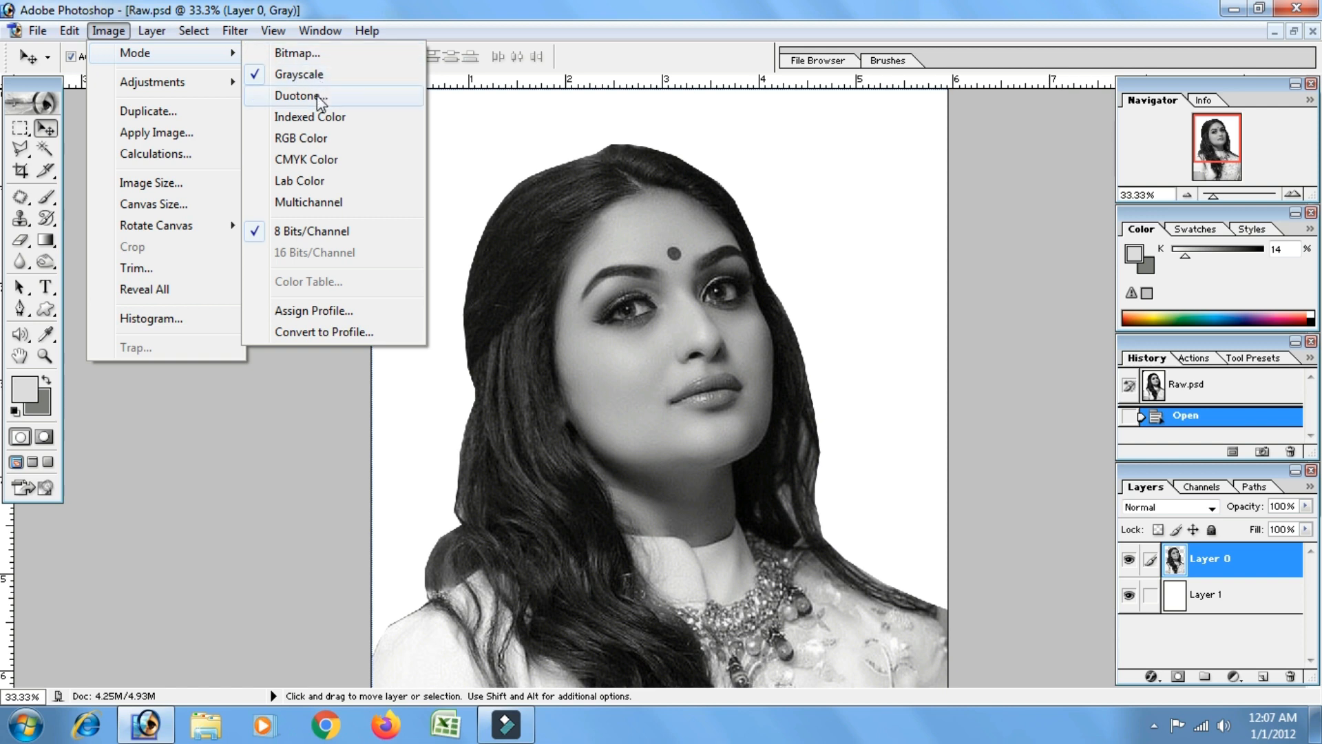
click(315, 139)
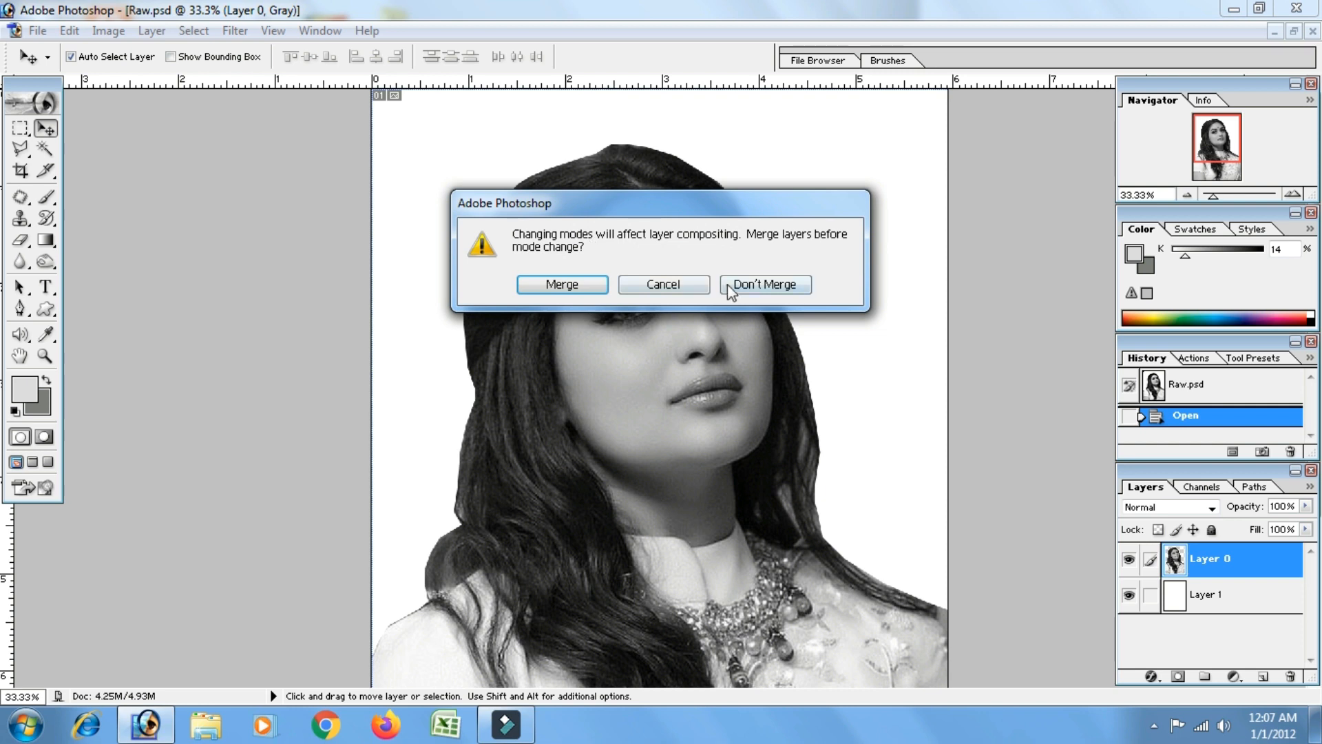
click(747, 284)
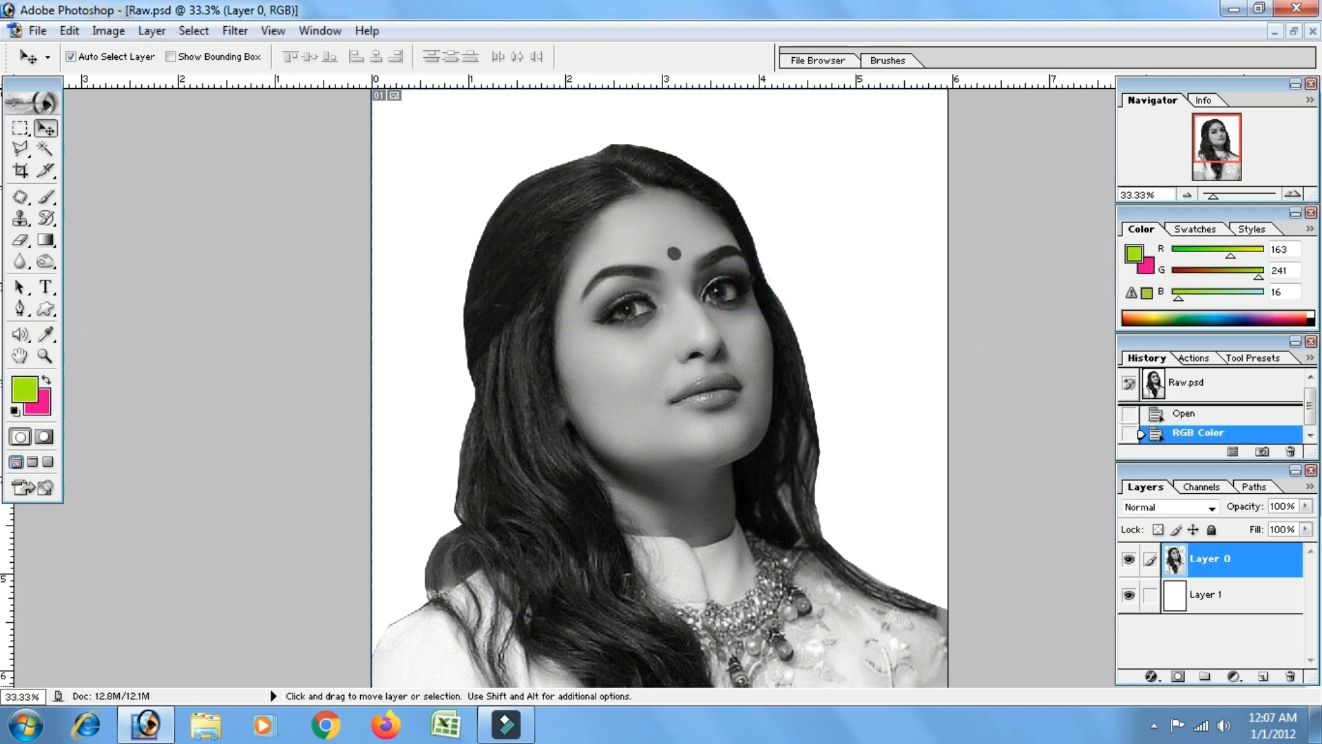
mouse_move(1252, 594)
mouse_down()
mouse_move(1274, 635)
mouse_move(1228, 602)
mouse_up()
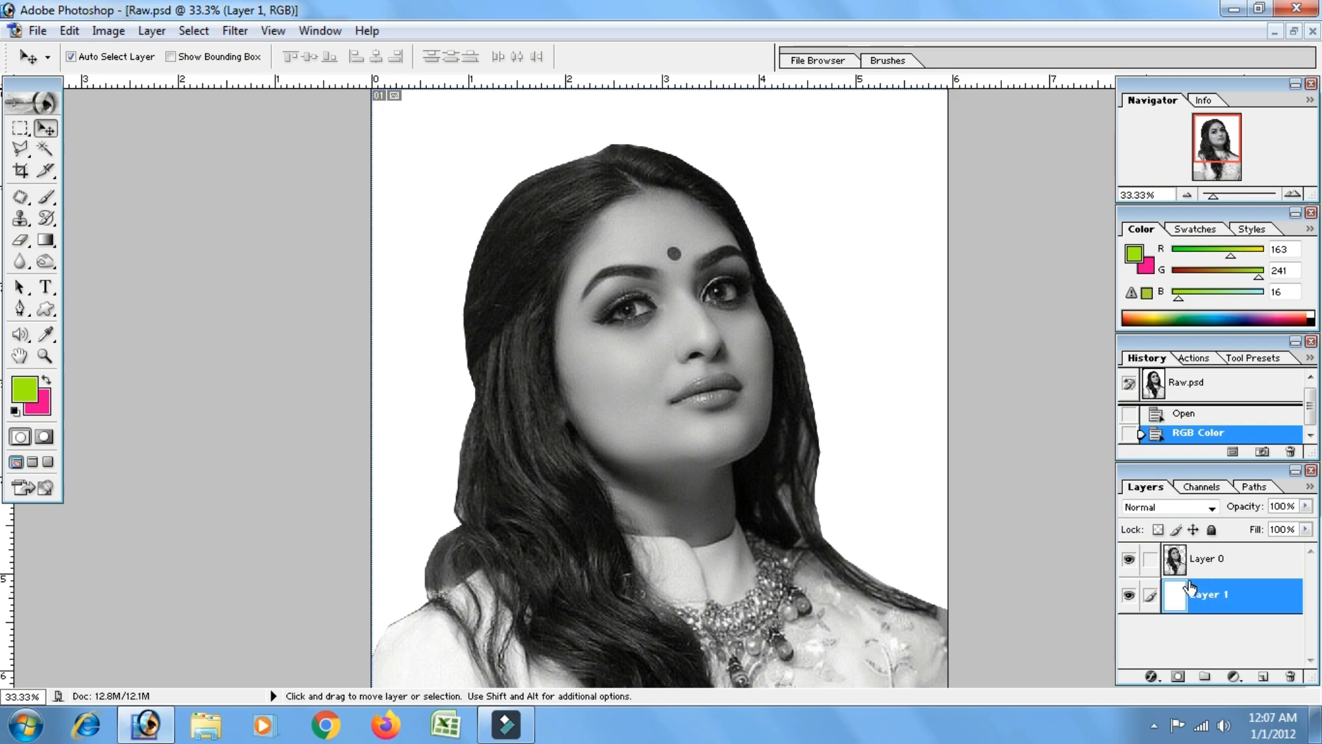
key(ctrl+shift+e)
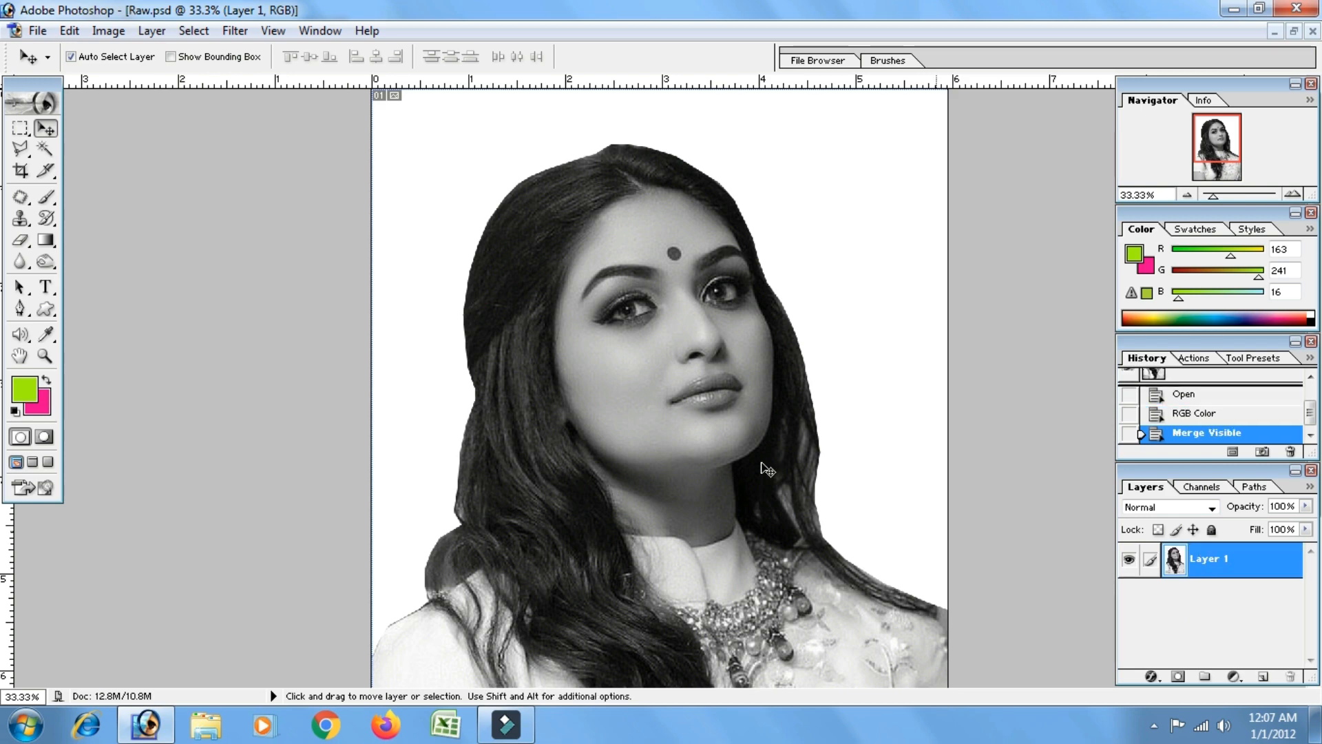
- Try selecting the white background with the Magic Wand at tolerance 32, and clear the selection
key(space)
drag(723, 475, 675, 457)
click(46, 149)
click(423, 194)
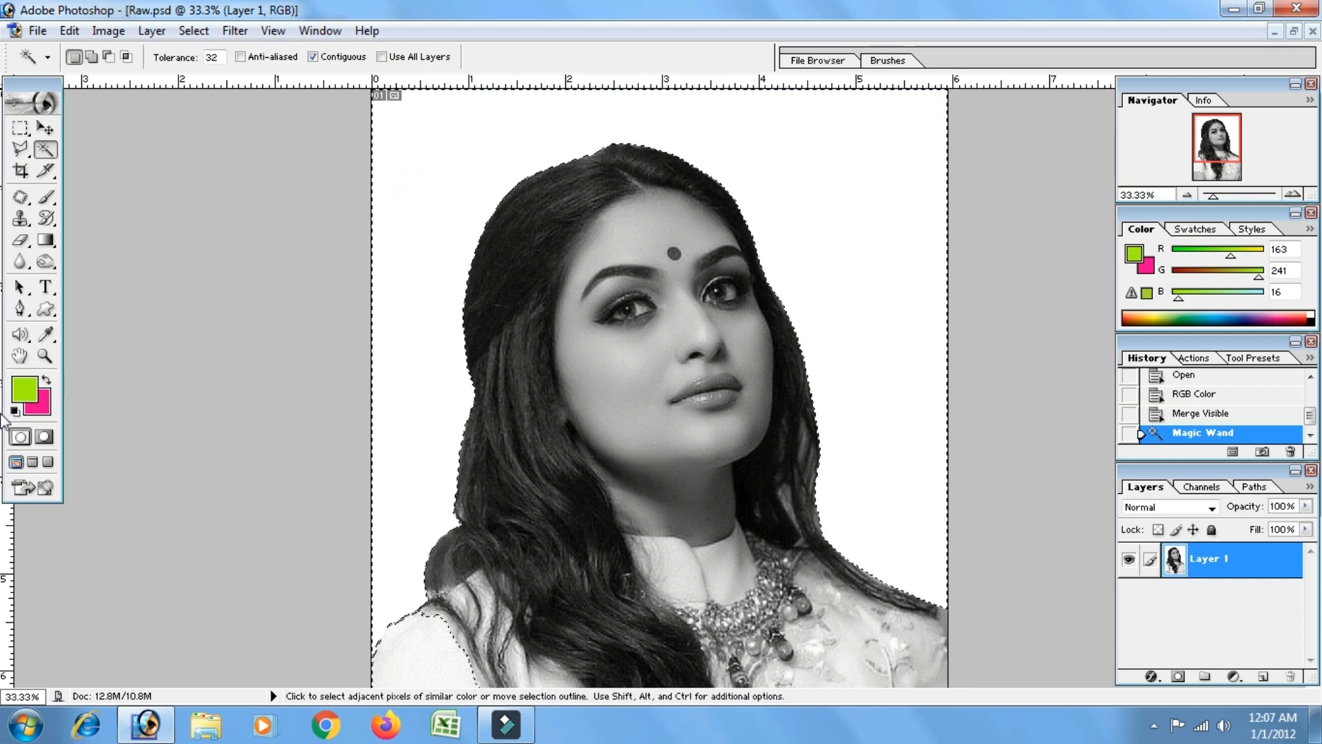
scroll(404, 434, down, 5)
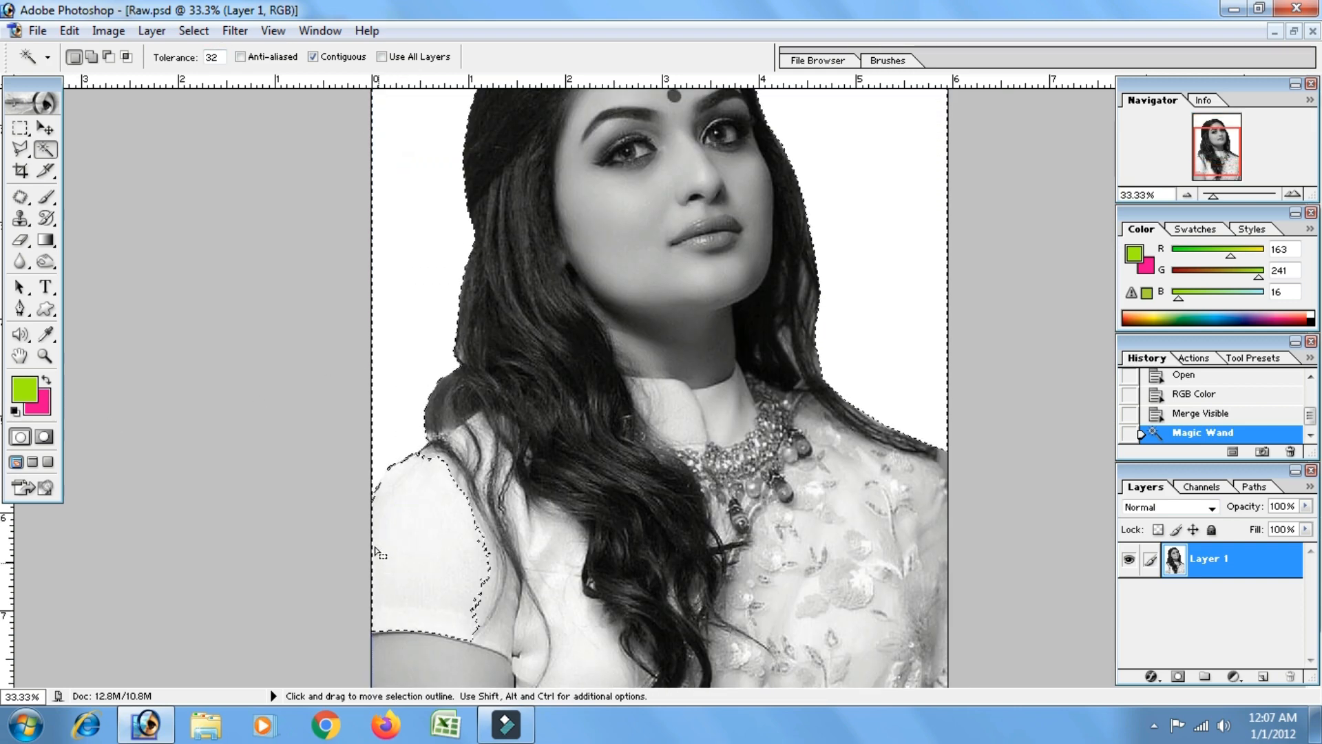
key(ctrl+d)
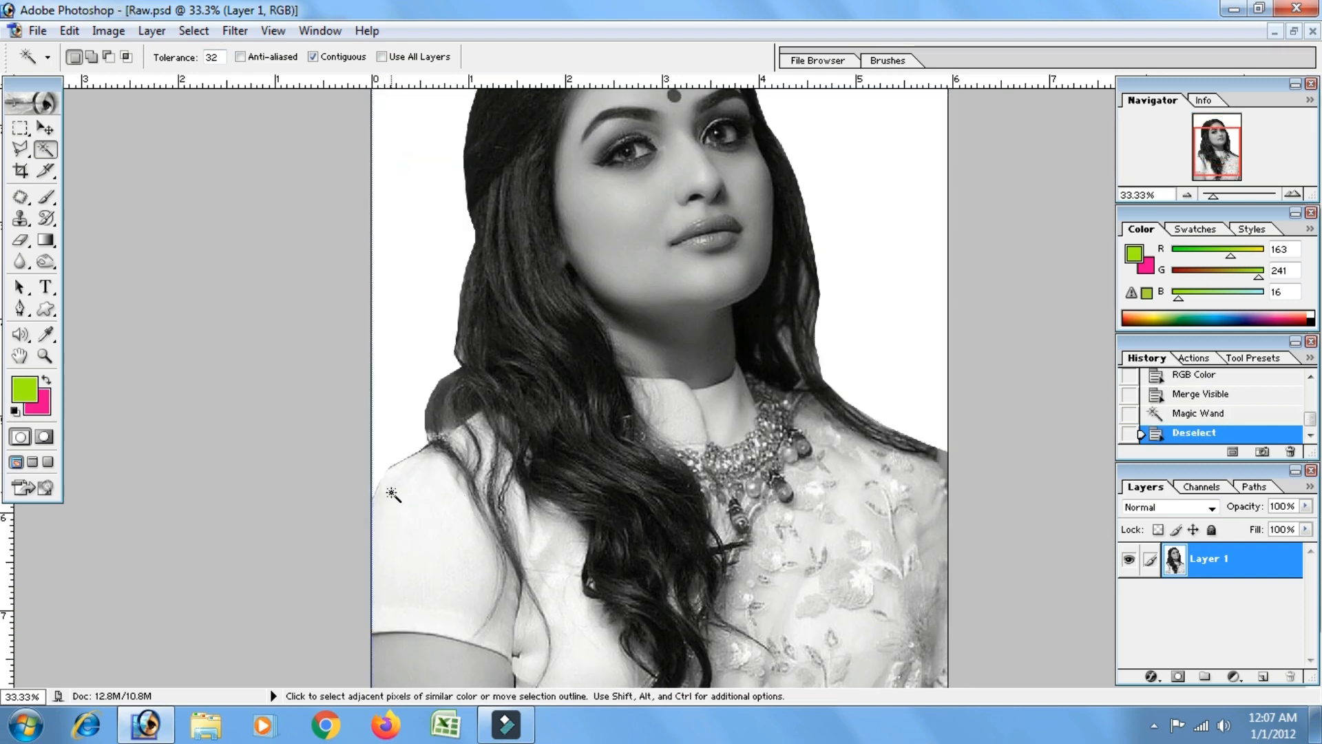
- Outline the white background area beside the sleeved shoulder with the Polygonal Lasso, following the shoulder edge up to the hair
key(ctrl+plus)
key(ctrl+plus)
key(ctrl+plus)
drag(383, 490, 717, 331)
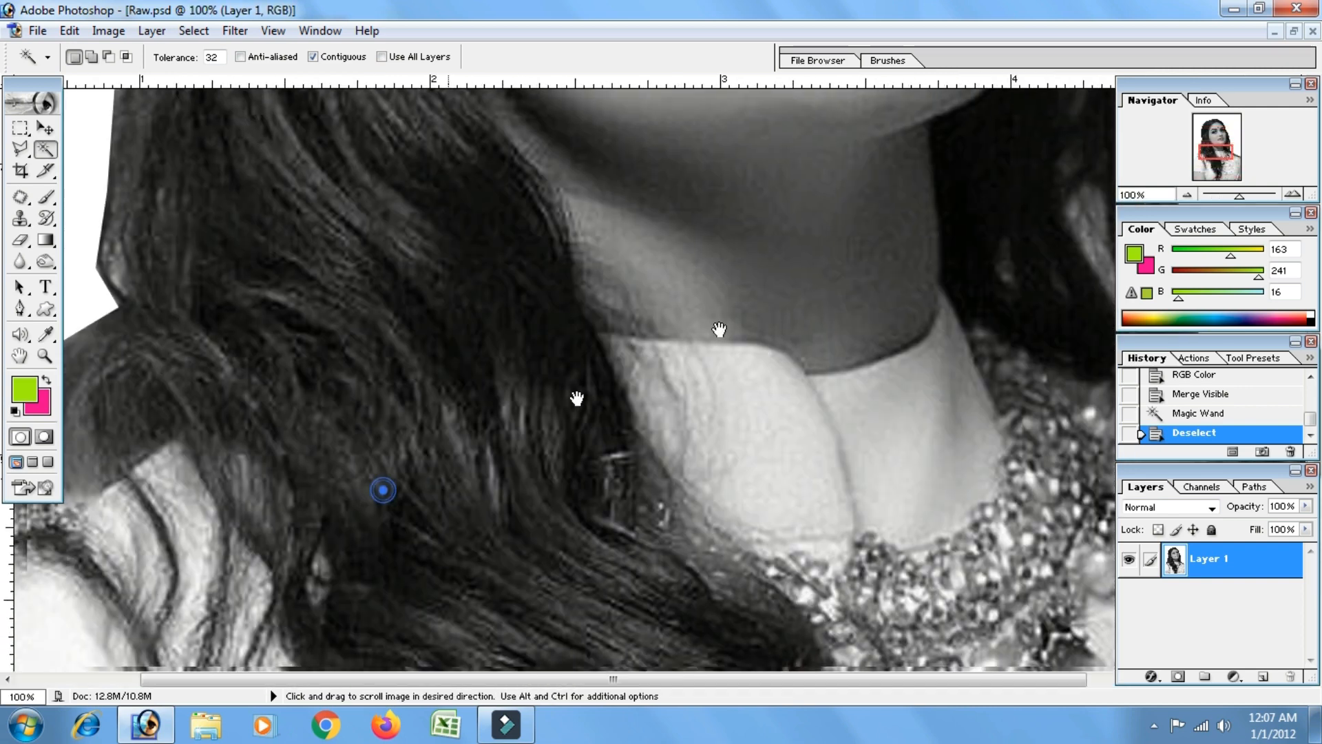
drag(231, 445, 446, 585)
click(20, 149)
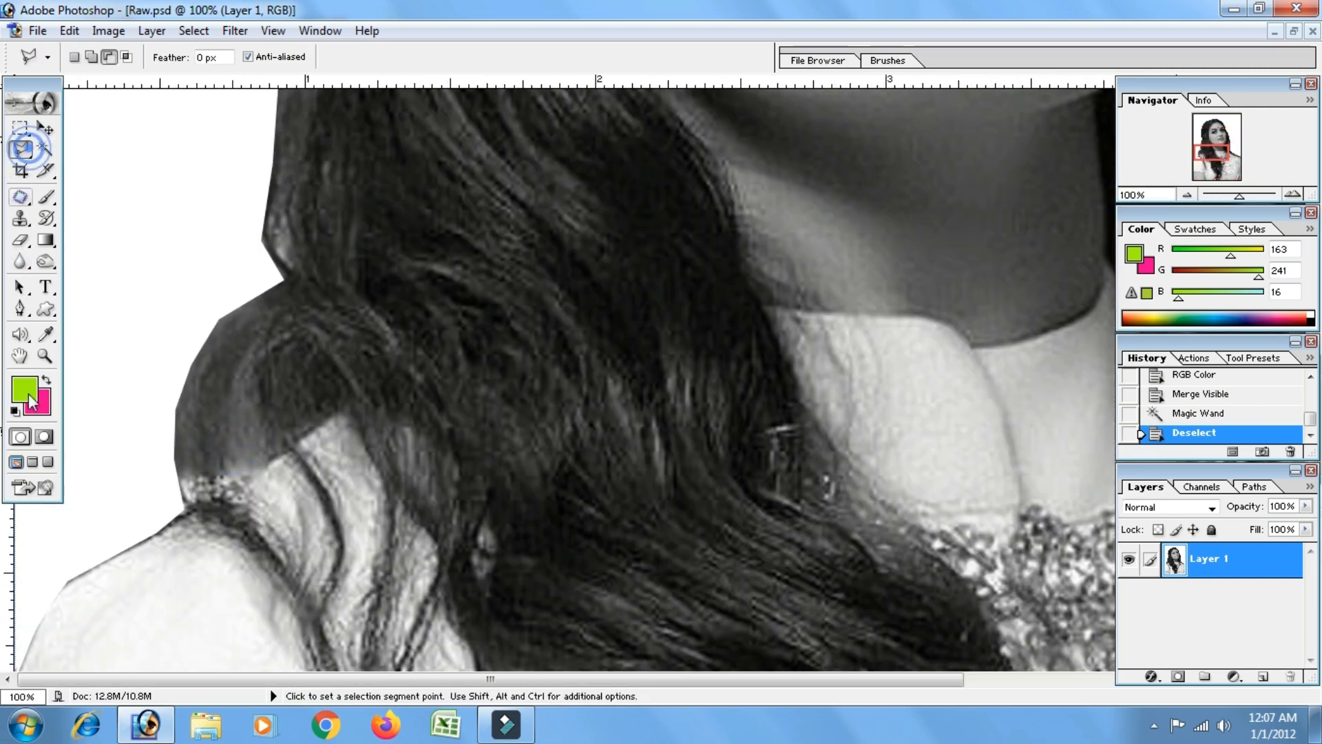
click(22, 661)
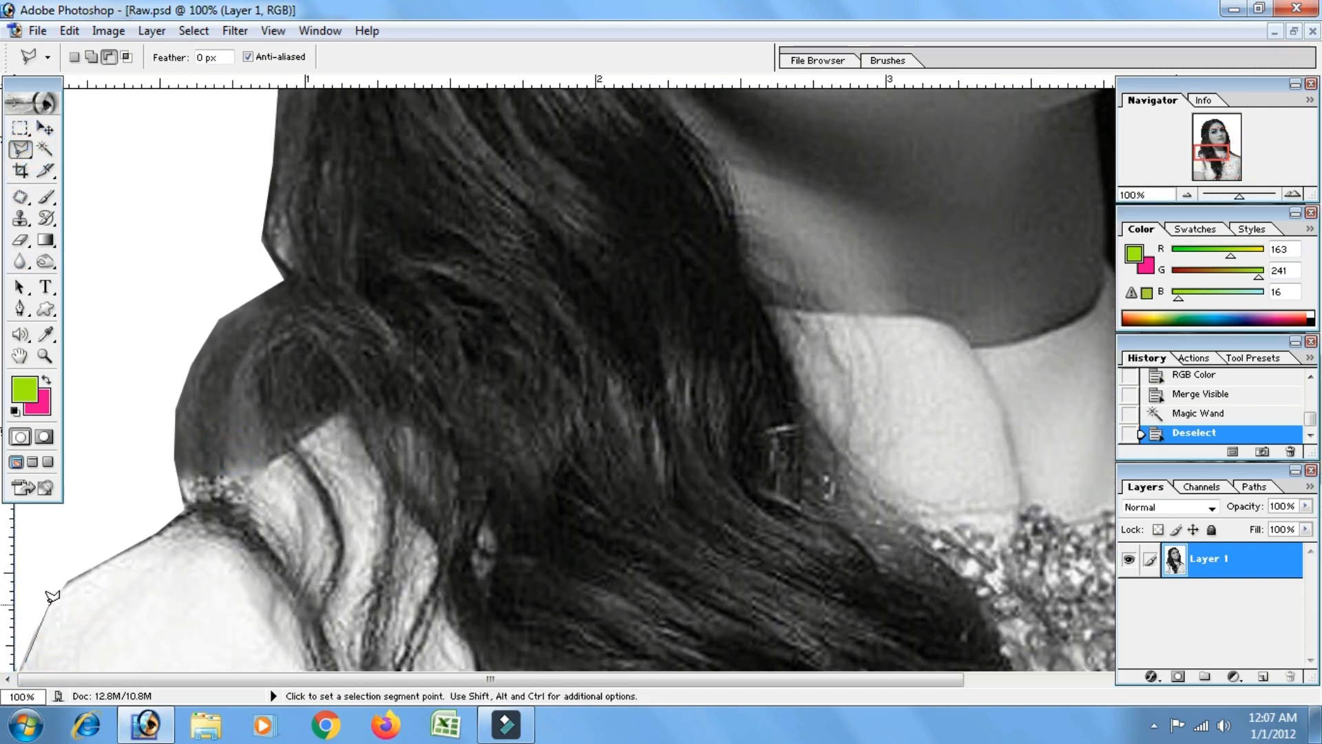
click(58, 603)
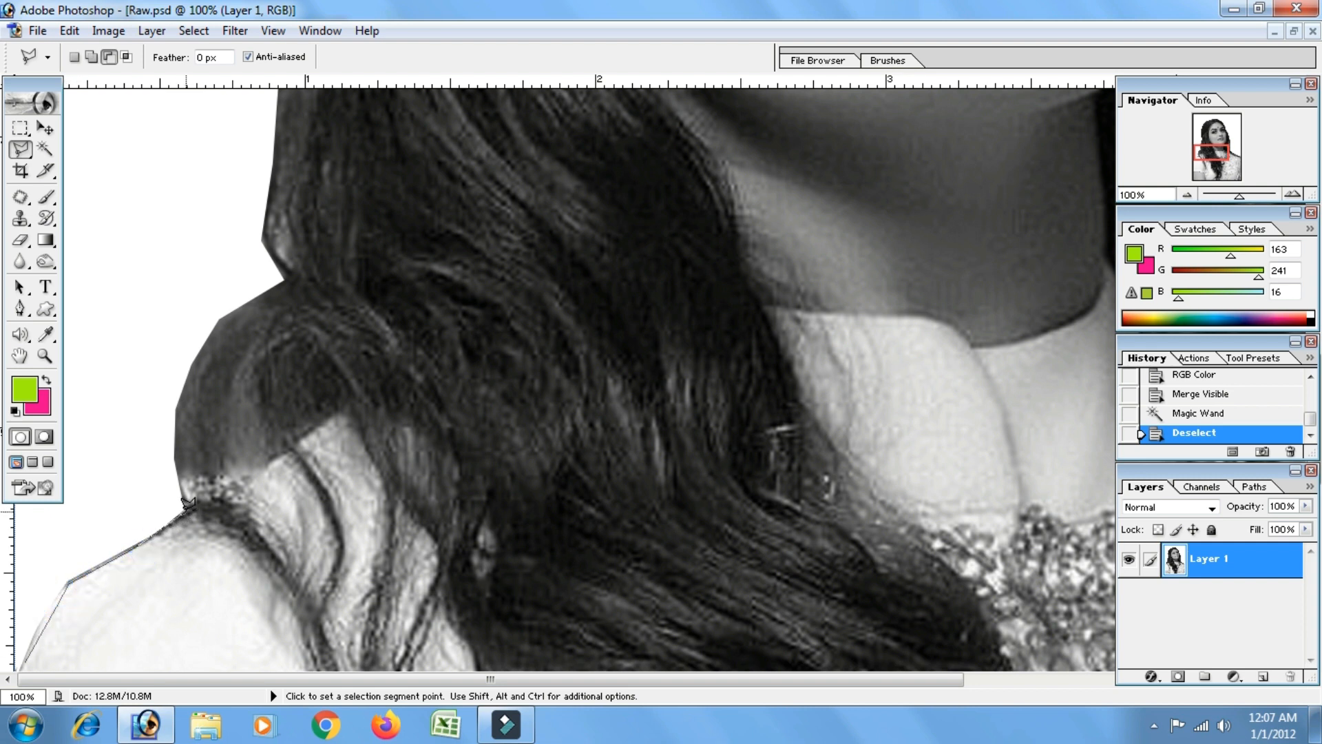
click(186, 509)
click(117, 305)
double_click(12, 307)
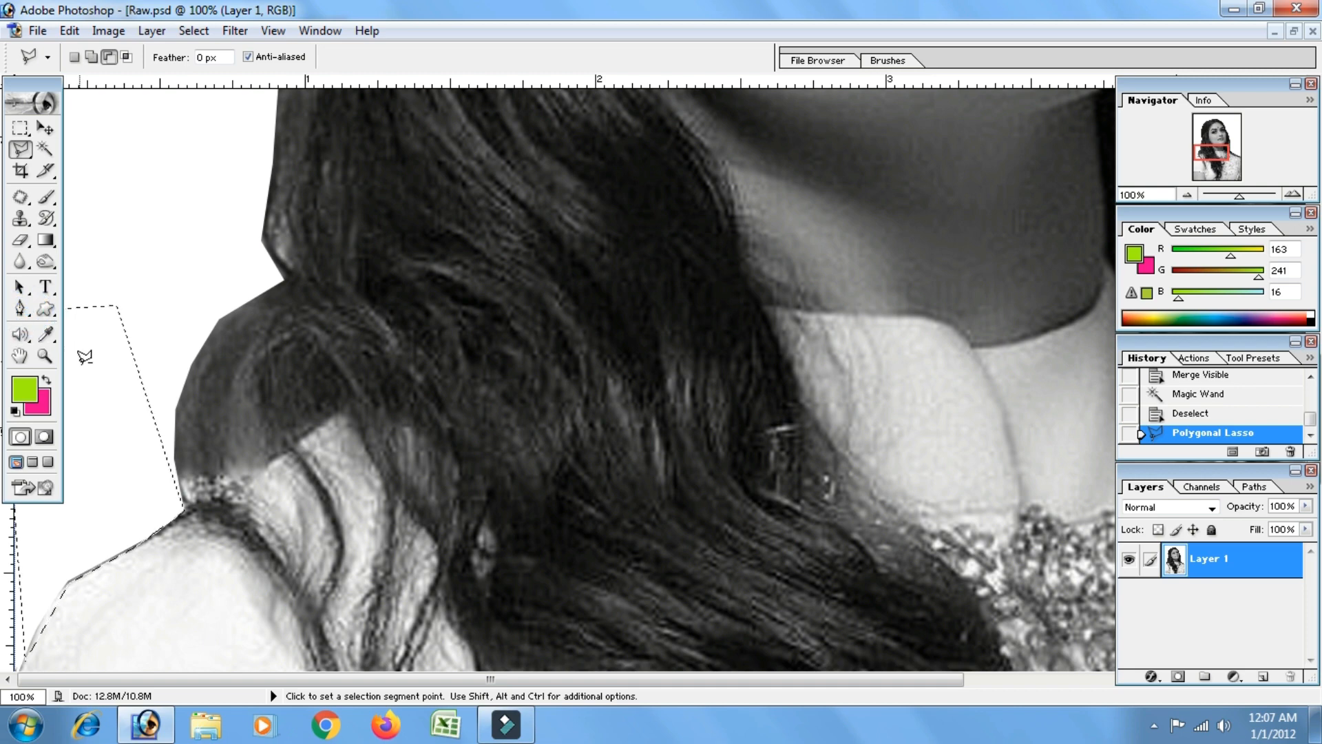
- Nudge the selection outline slightly to the left
key(Left)
key(Left)
key(Left)
key(Left)
key(Left)
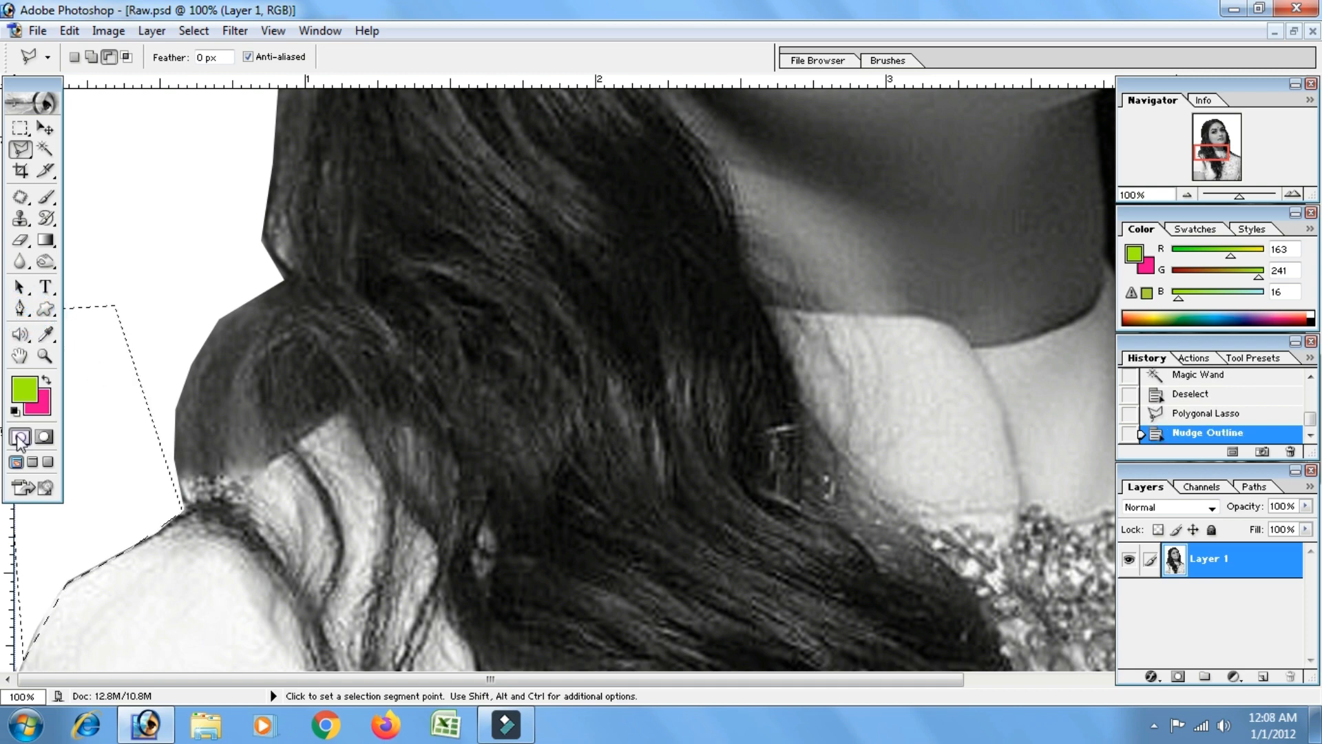
- Set the background color to pure cyan with C 100, M 0, Y 0 and K 0
click(38, 413)
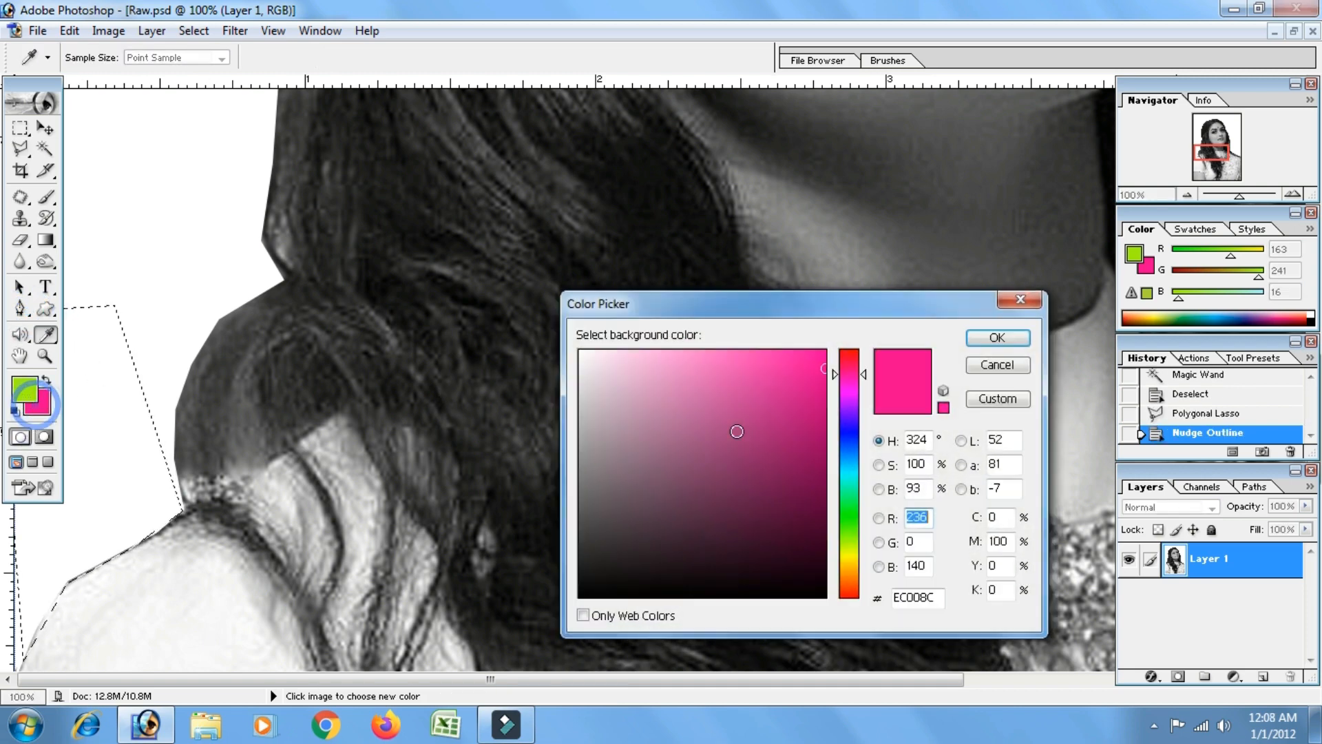
click(986, 520)
text(100)
key(Tab)
text(0)
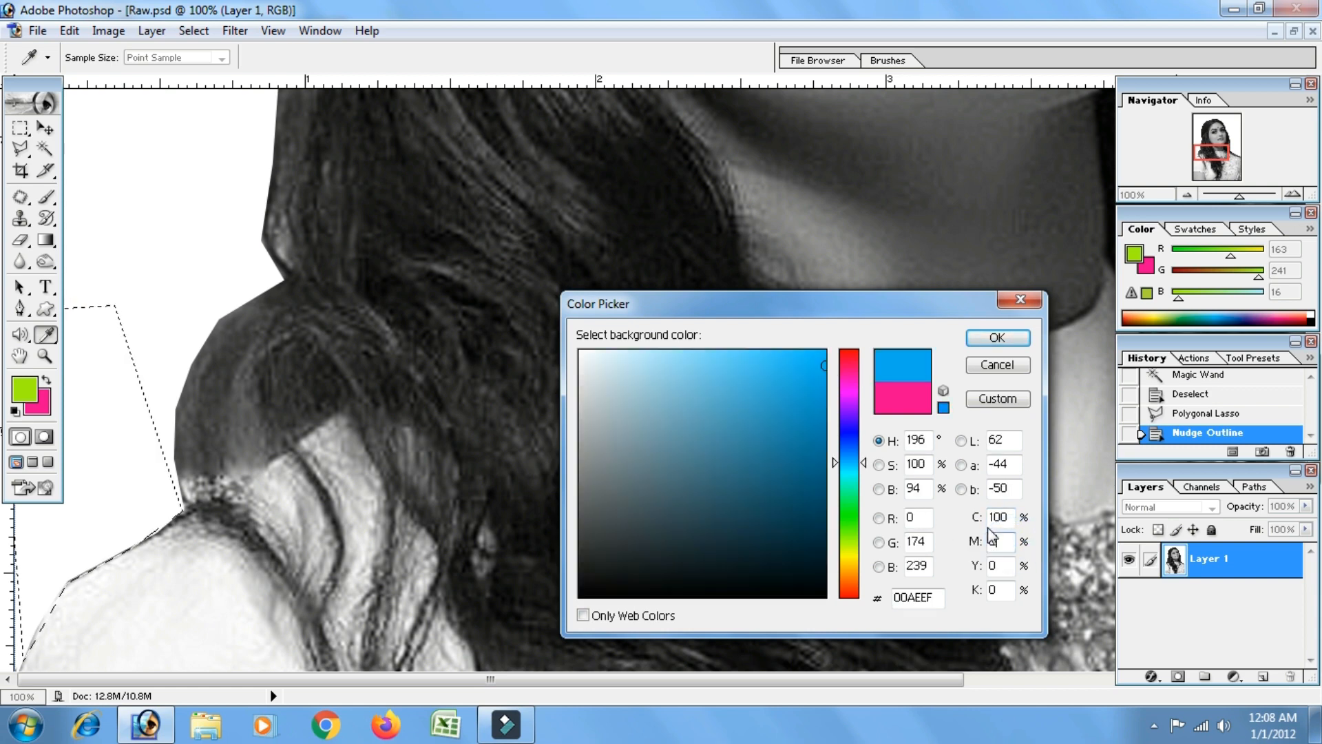
click(979, 344)
key(l)
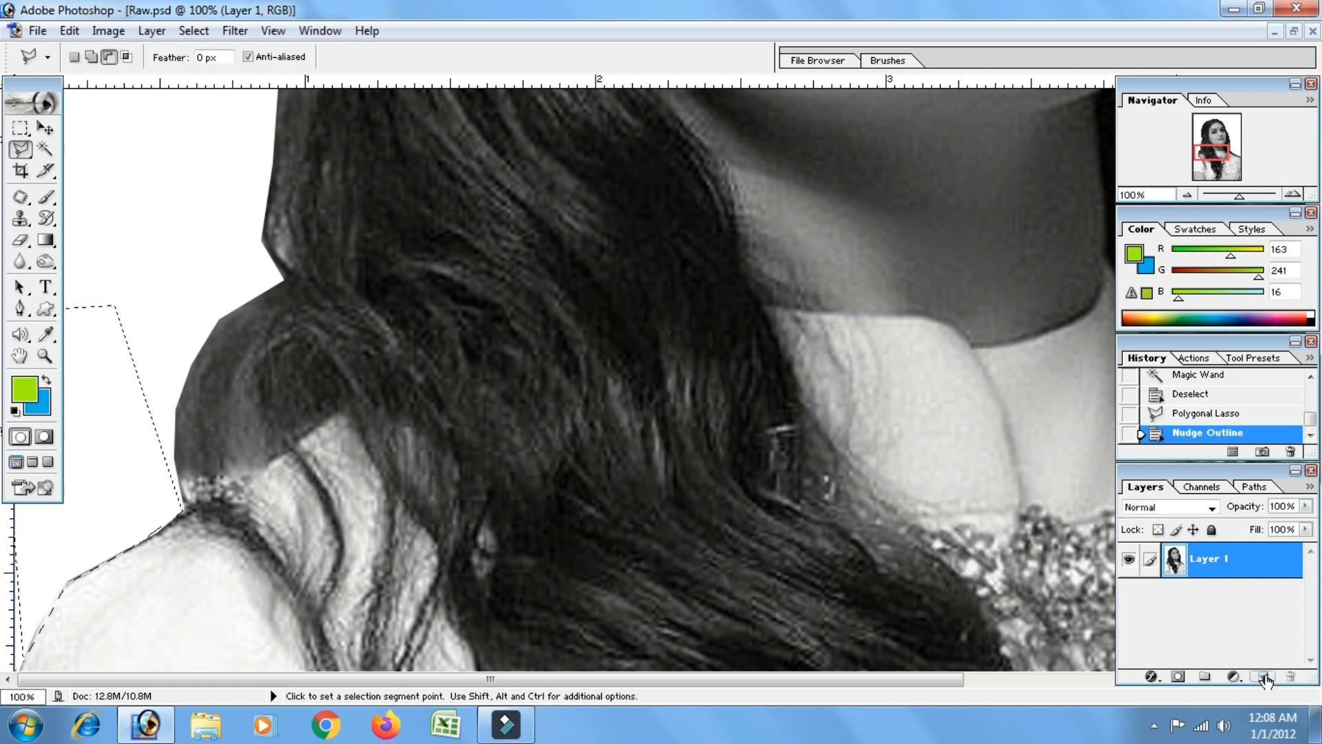
- Delete the selected white area from the portrait layer and add a new layer beneath it
key(Delete)
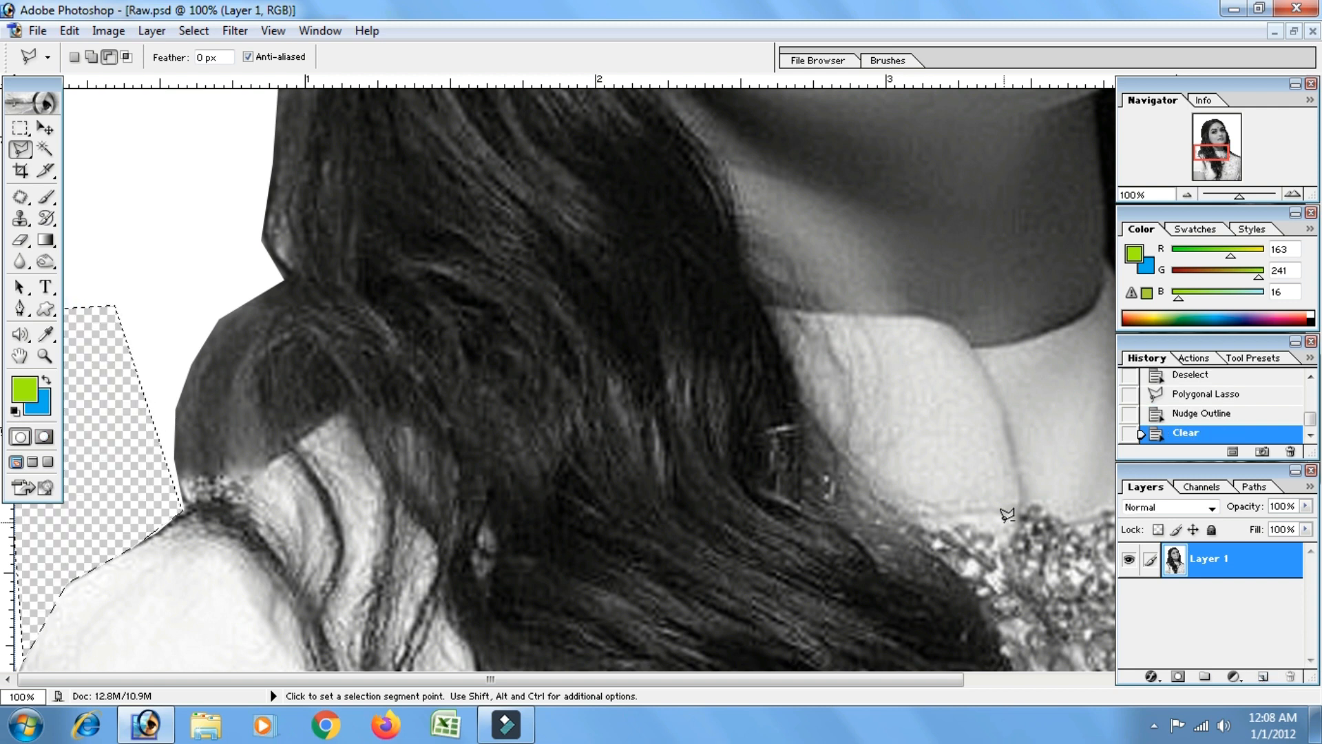
click(1260, 677)
drag(1212, 559, 1215, 619)
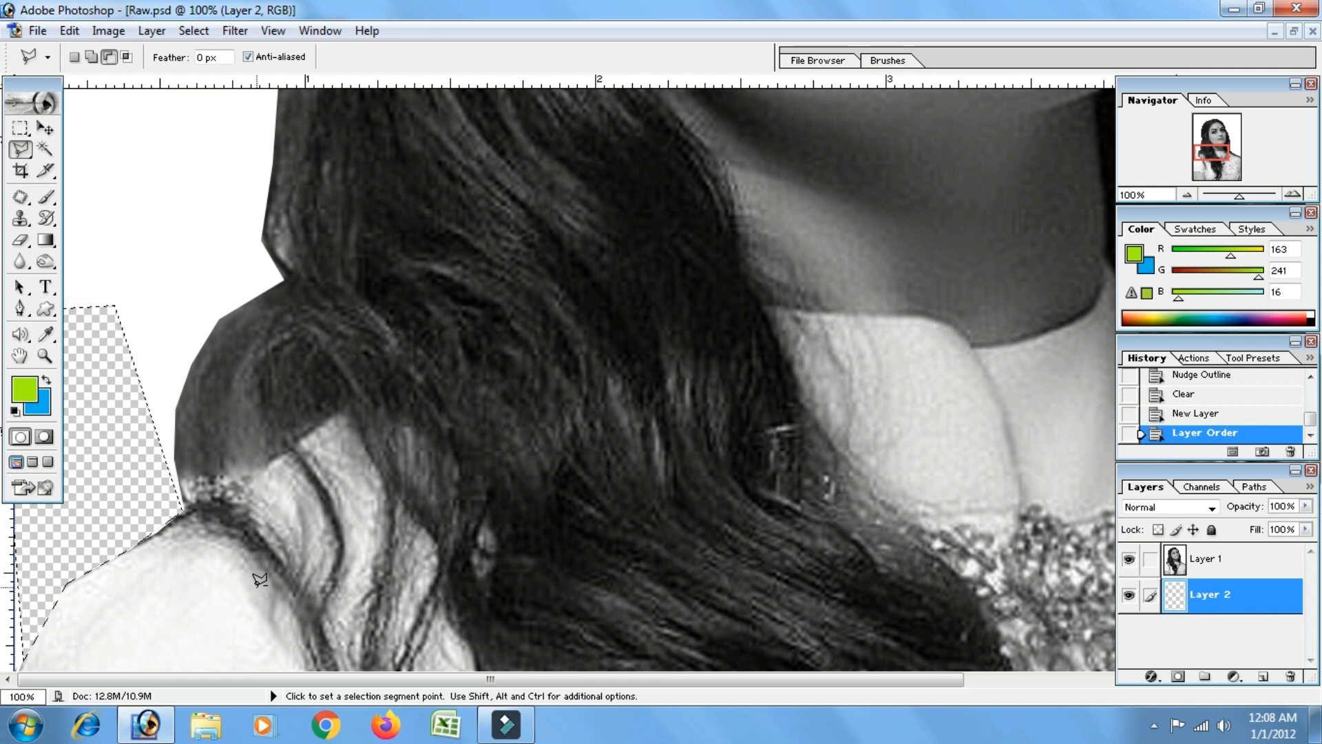
- Fill the selected area of the new layer with the blue background color and clear the selection
key(ctrl)
key(ctrl+BackSpace)
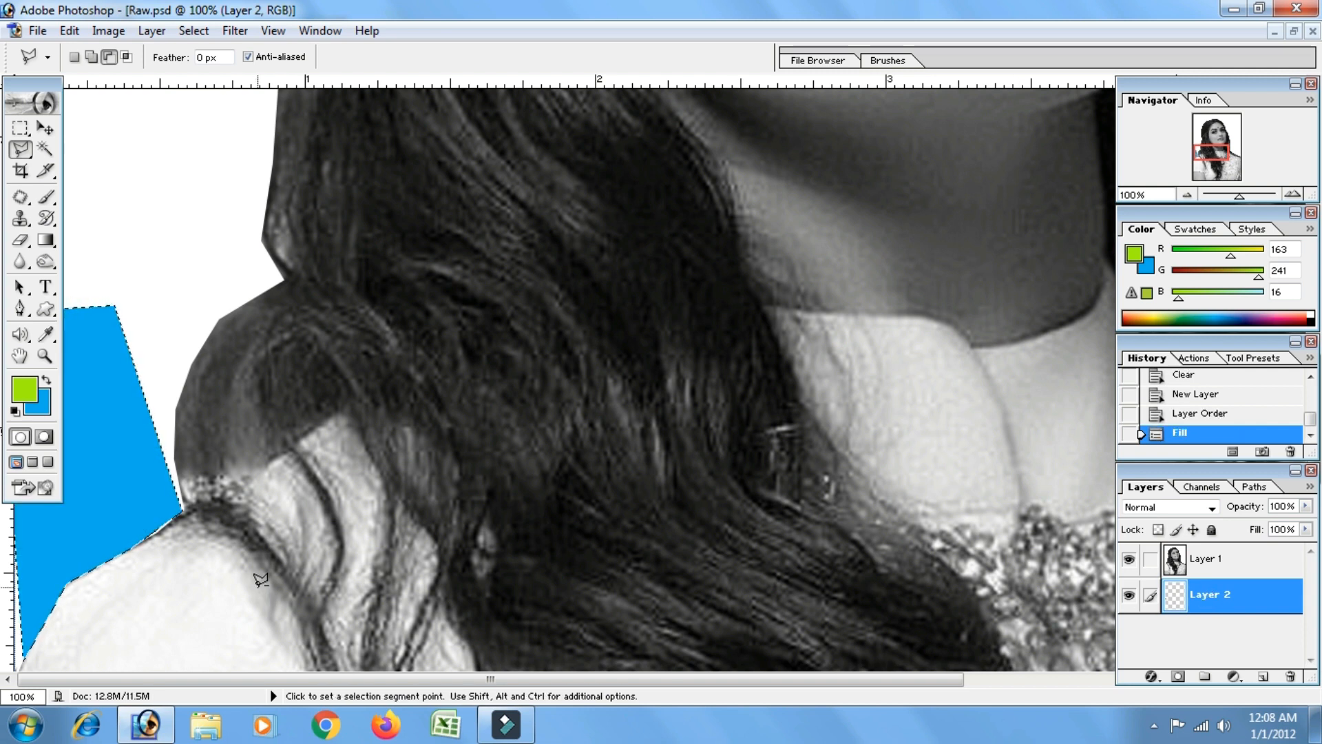
key(ctrl+d)
- Select the remaining white background on Layer 1 with the Magic Wand at tolerance 32, delete it, and clear the selection
click(45, 149)
click(159, 166)
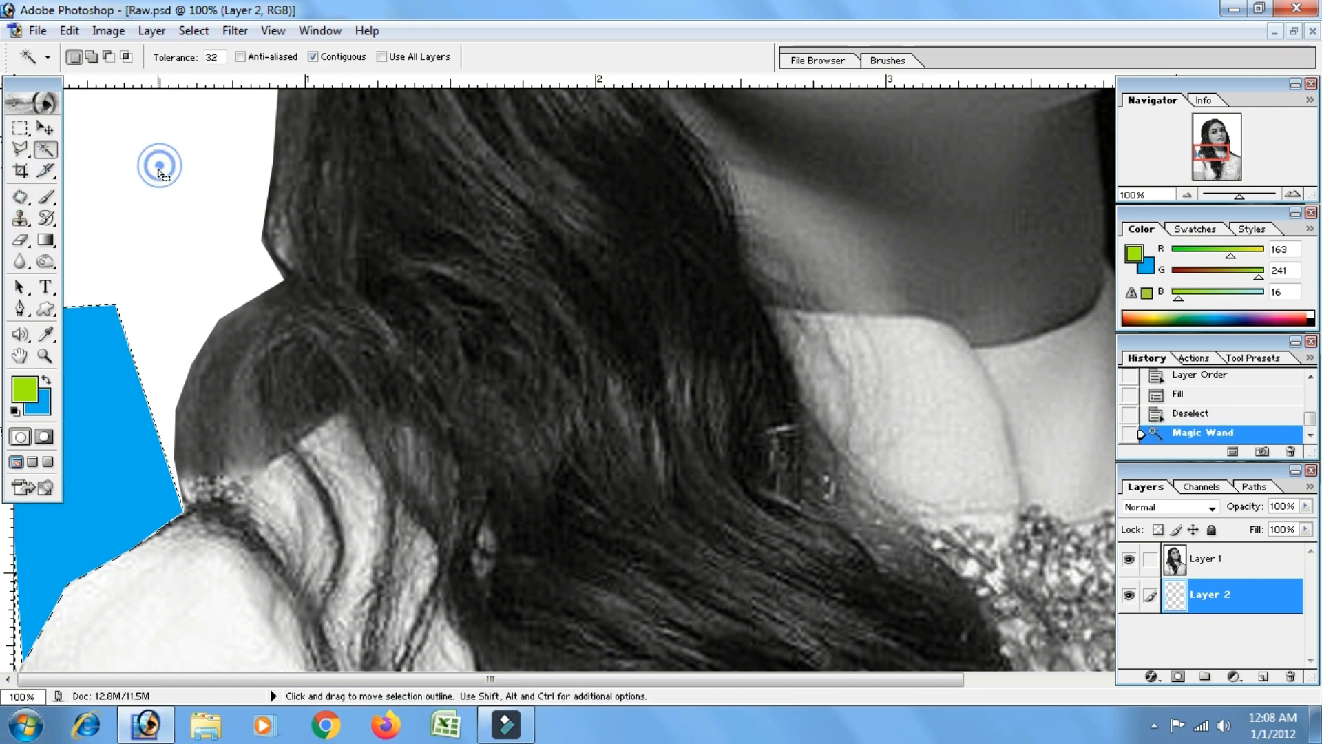
key(ctrl+z)
click(1257, 563)
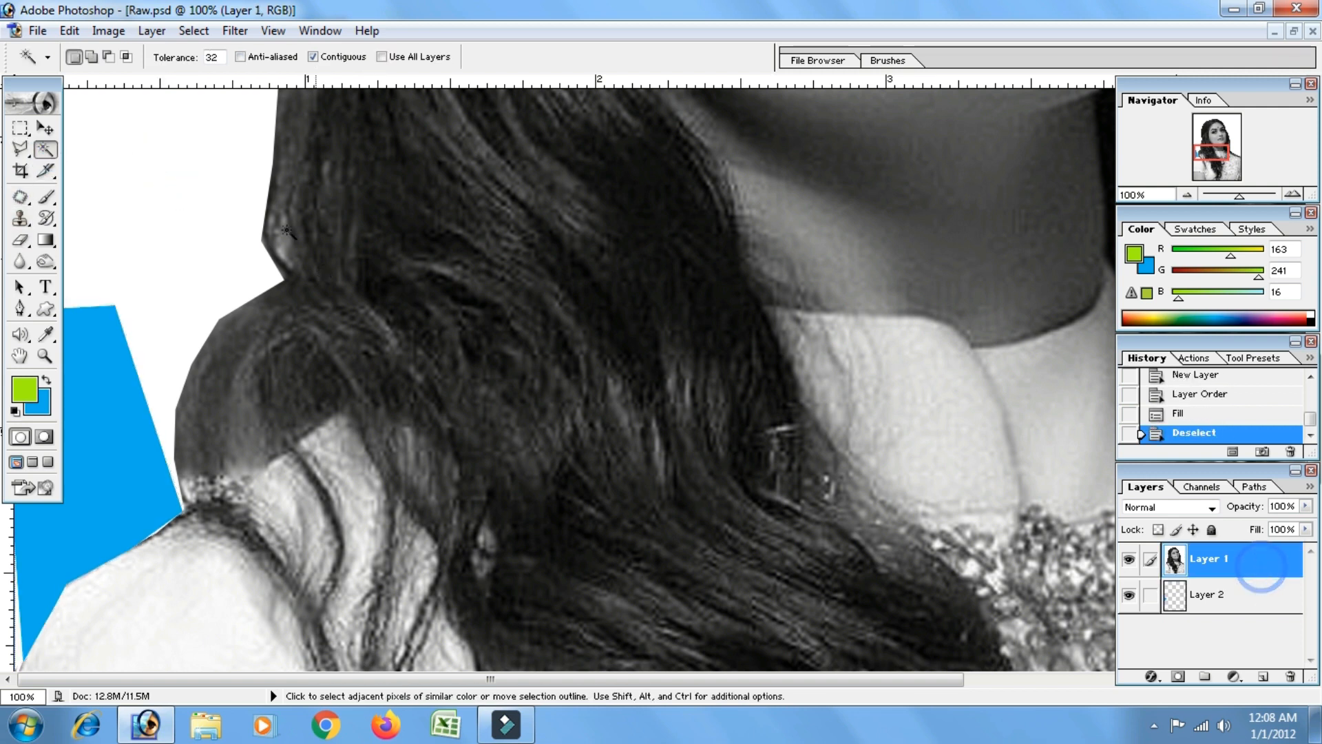
click(210, 212)
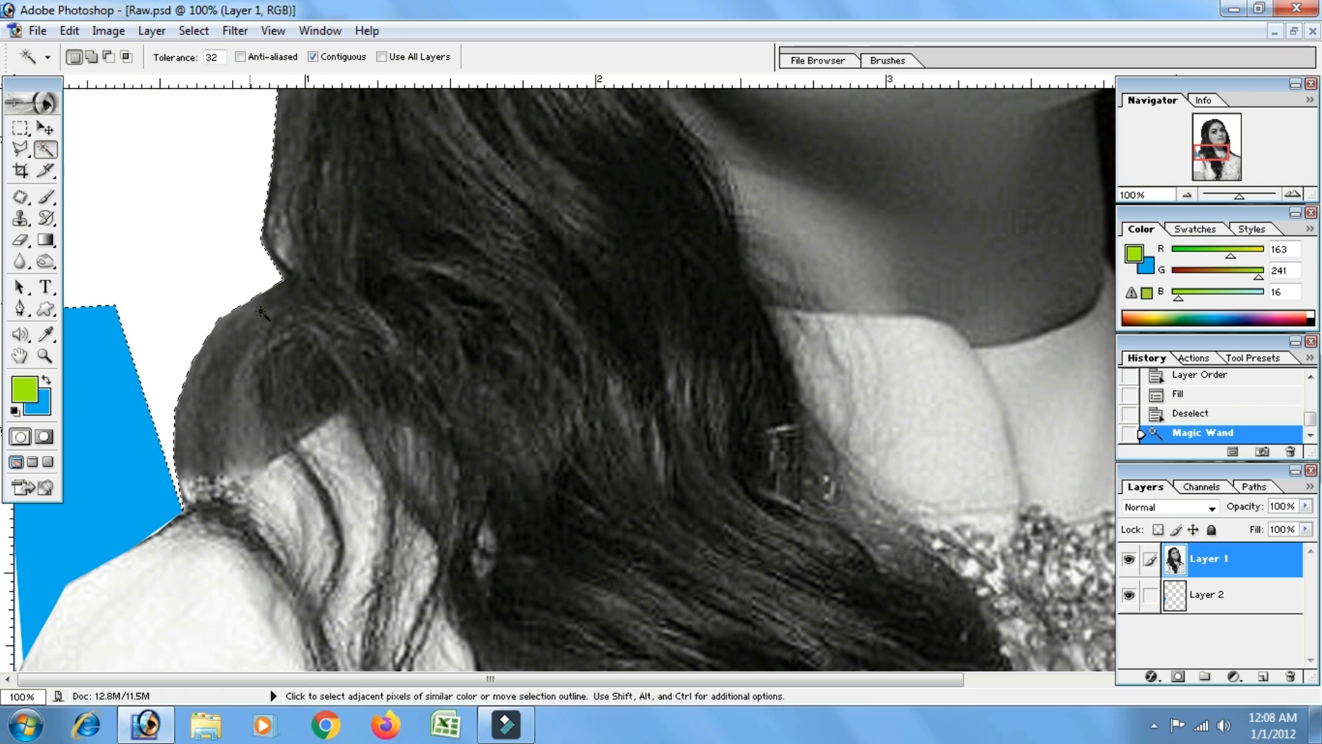
key(Delete)
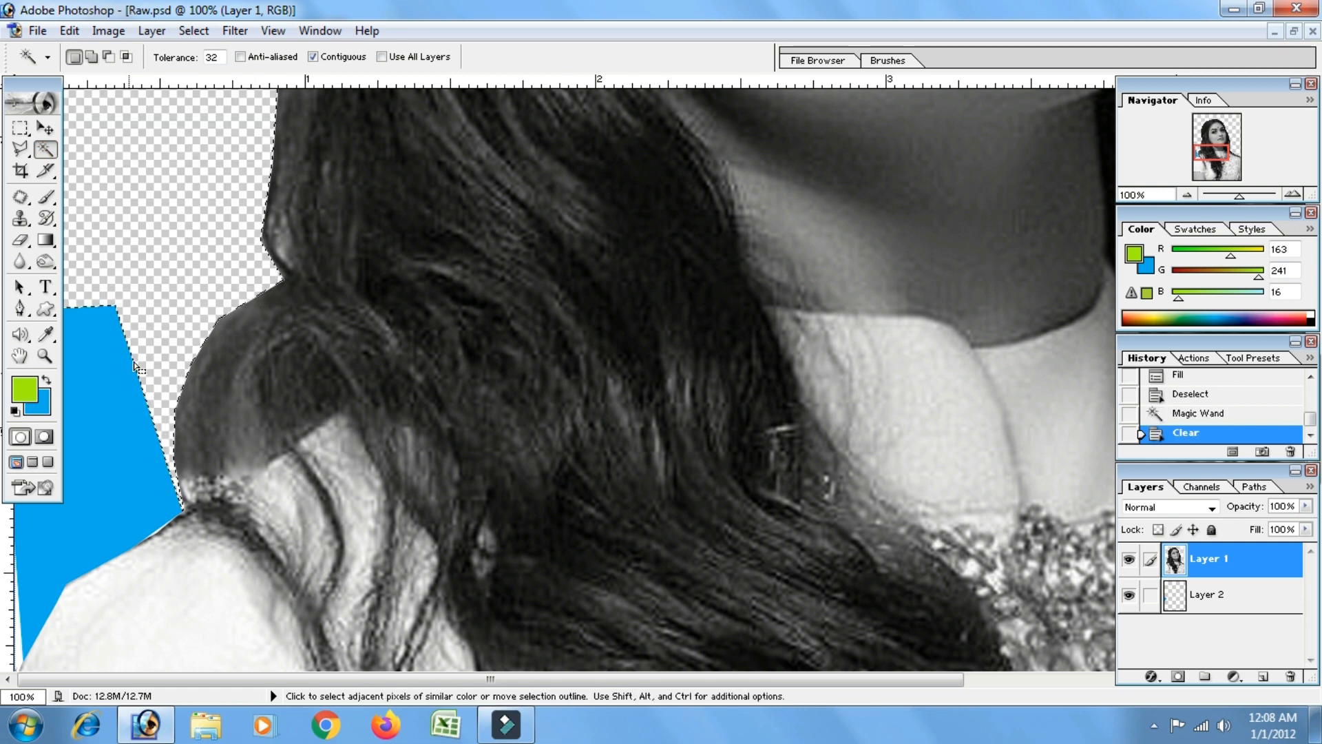
key(ctrl+minus)
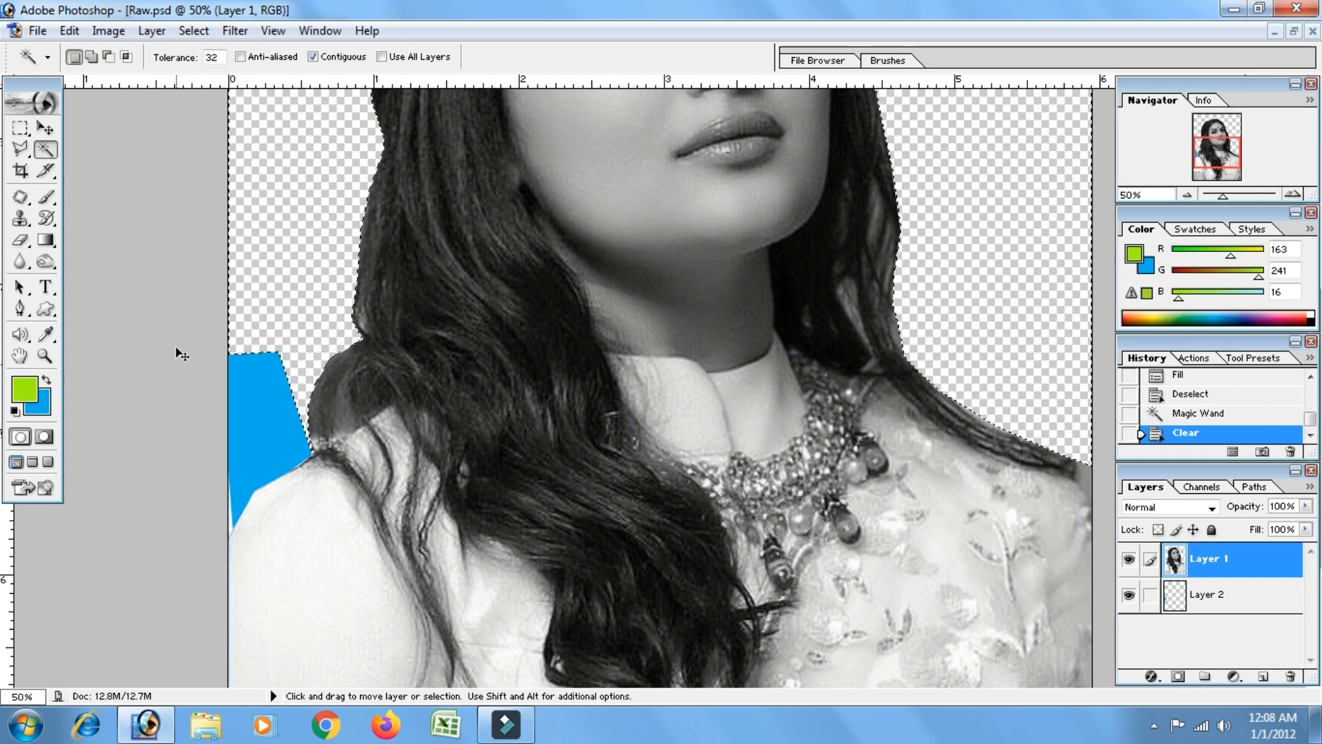
key(ctrl+minus)
key(ctrl+d)
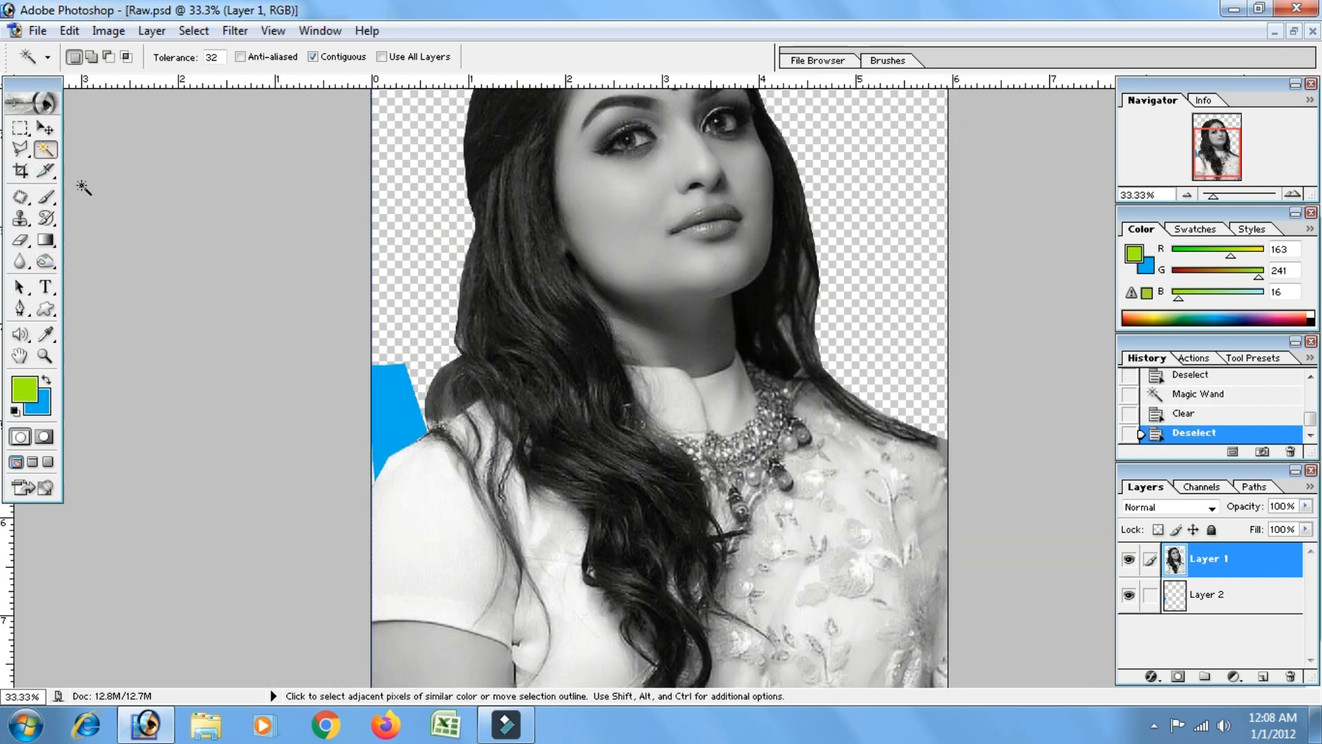
- Fill the whole of Layer 2 with the blue background color
click(1213, 596)
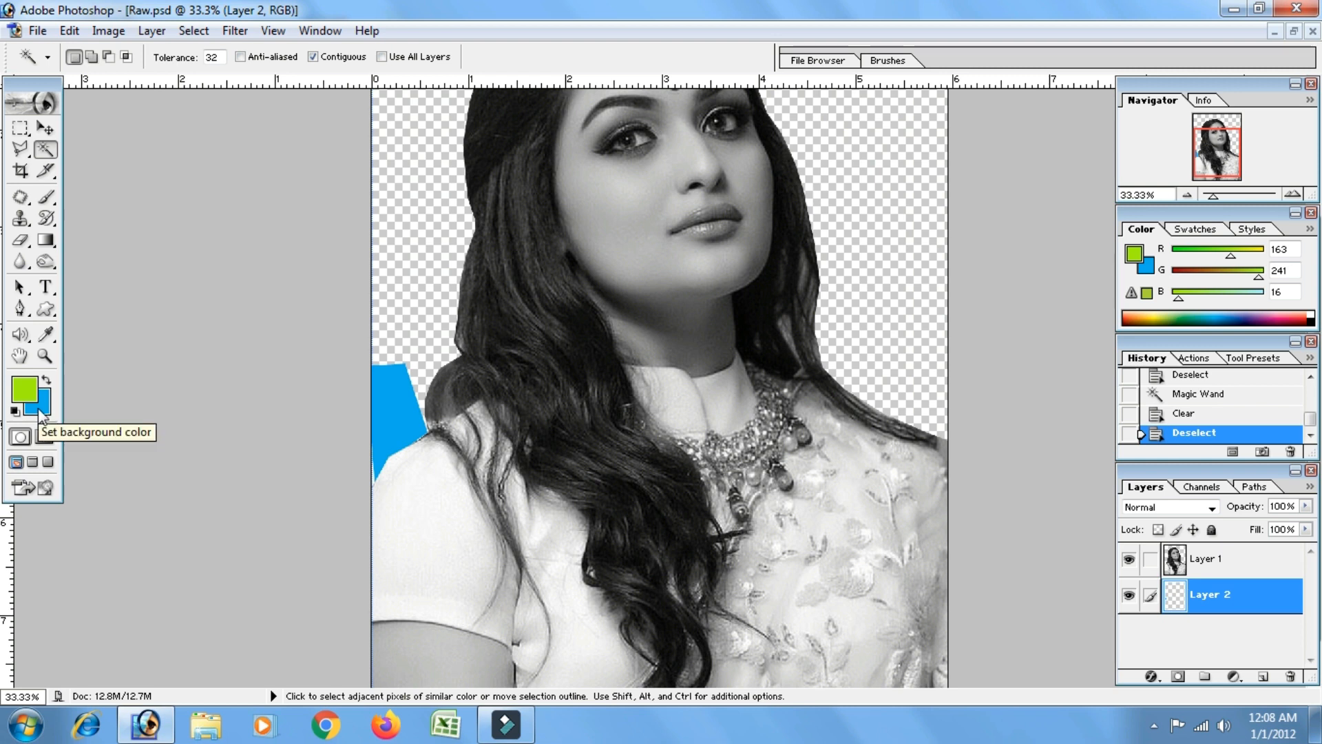
key(ctrl+BackSpace)
- Examine the cutout edges against the blue background at 66.7%, from the top of the hair down to the sleeve and dress
key(space)
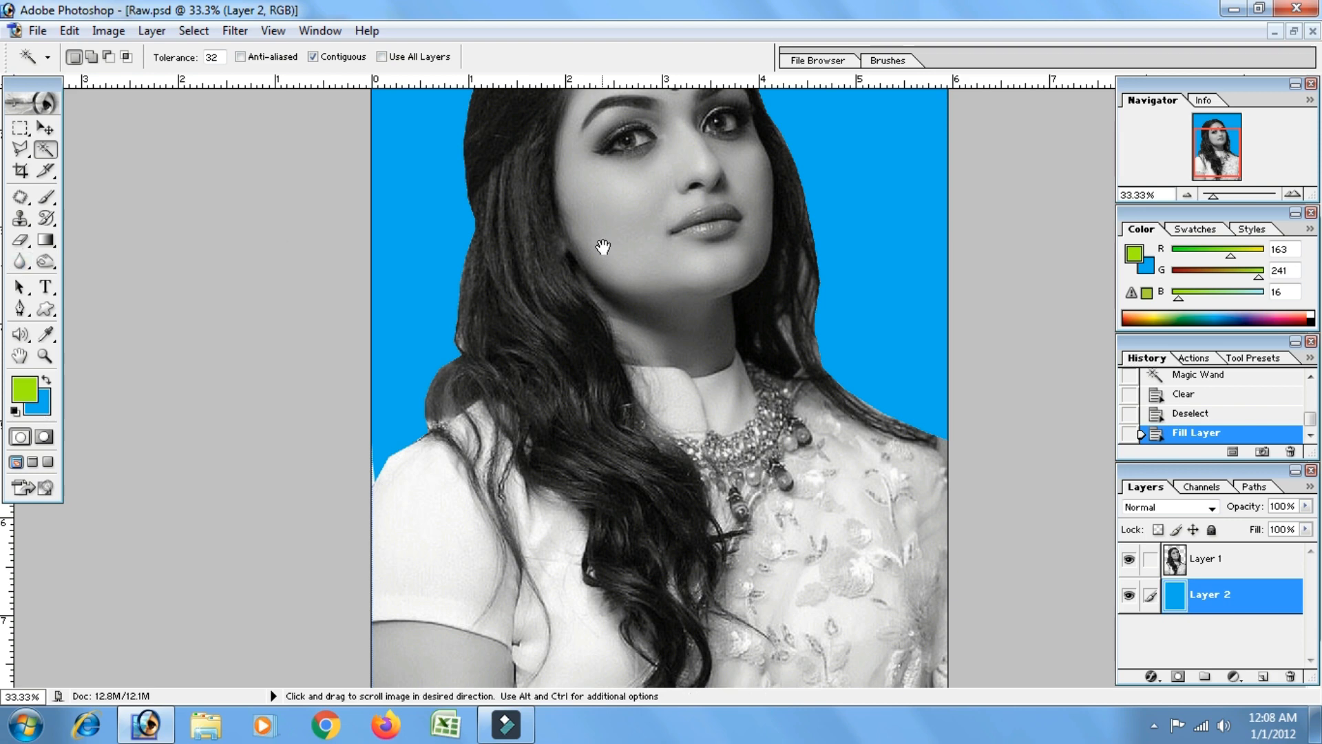
drag(602, 243, 594, 417)
key(ctrl+plus)
key(ctrl+plus)
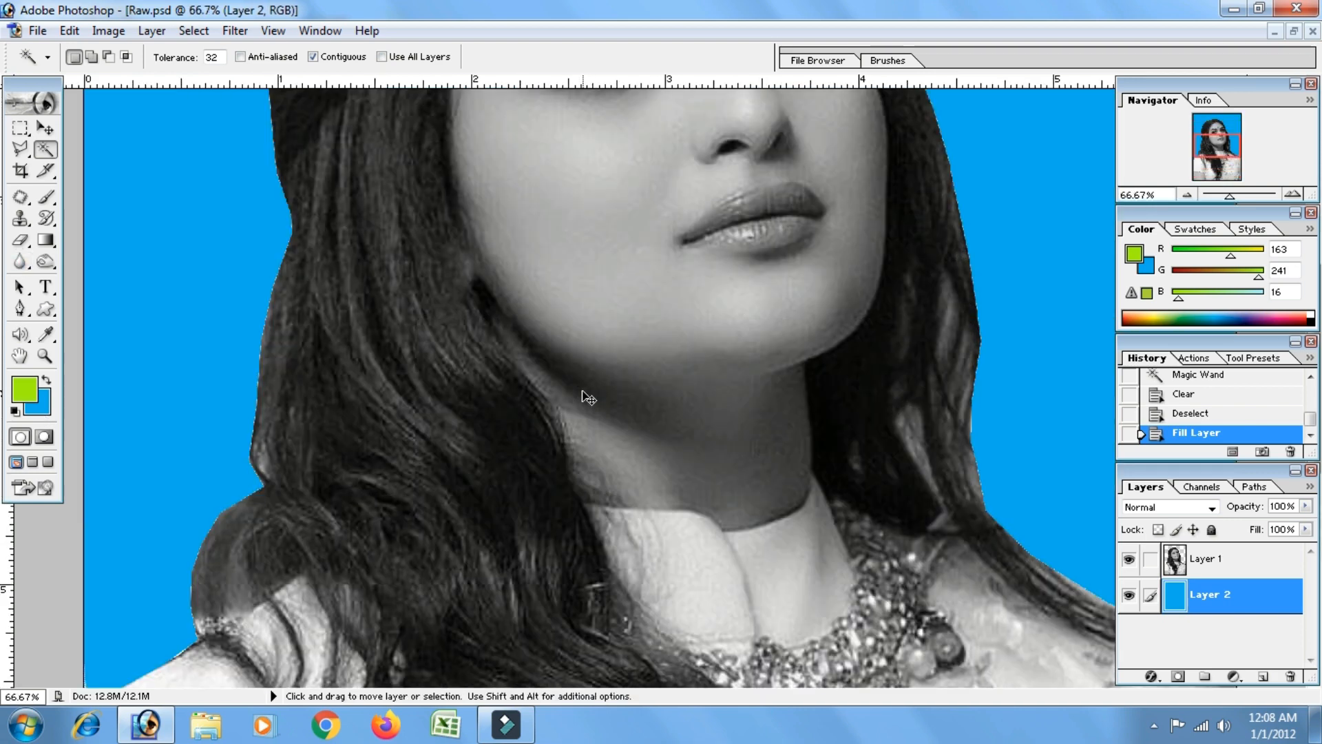
key(space)
drag(544, 304, 508, 582)
drag(518, 419, 519, 439)
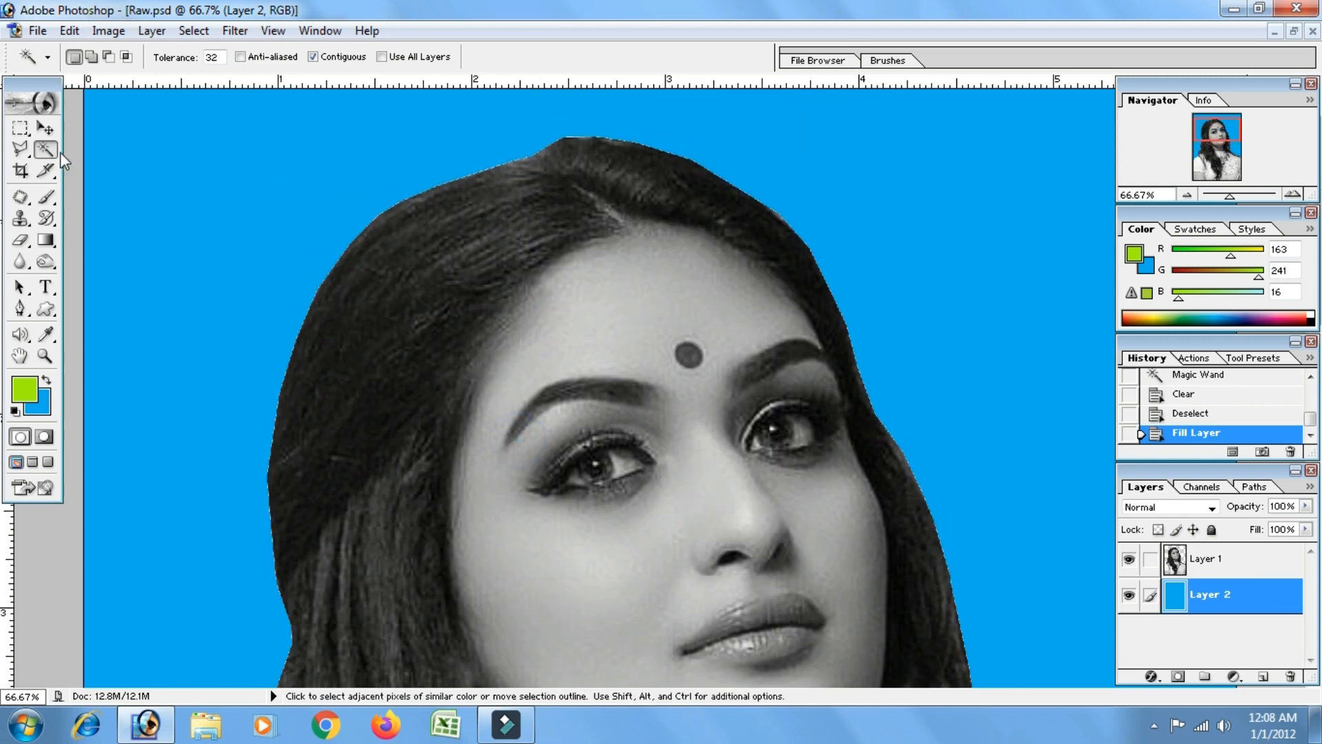
key(space)
drag(415, 332, 402, 165)
drag(399, 400, 387, 241)
drag(419, 417, 416, 260)
drag(430, 369, 486, 259)
drag(552, 305, 547, 264)
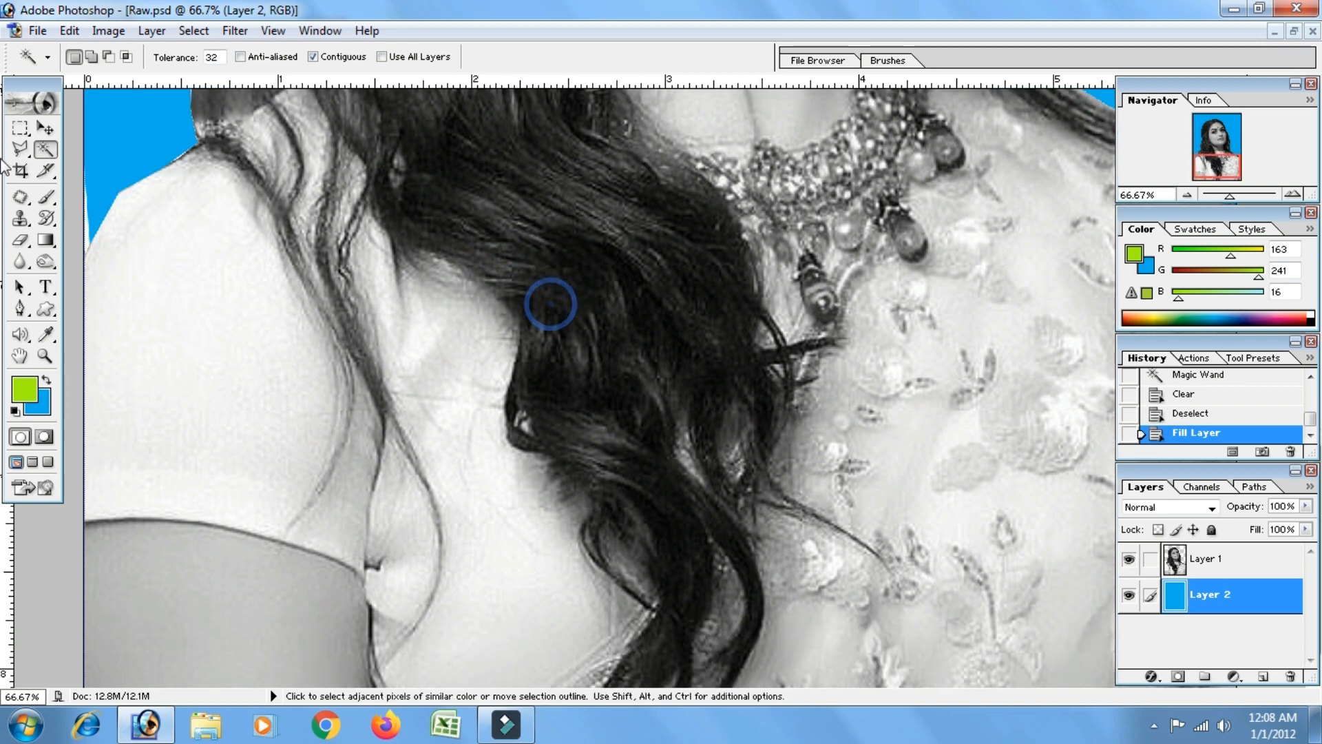
key(space)
drag(449, 305, 469, 378)
drag(438, 265, 422, 371)
scroll(378, 369, down, 3)
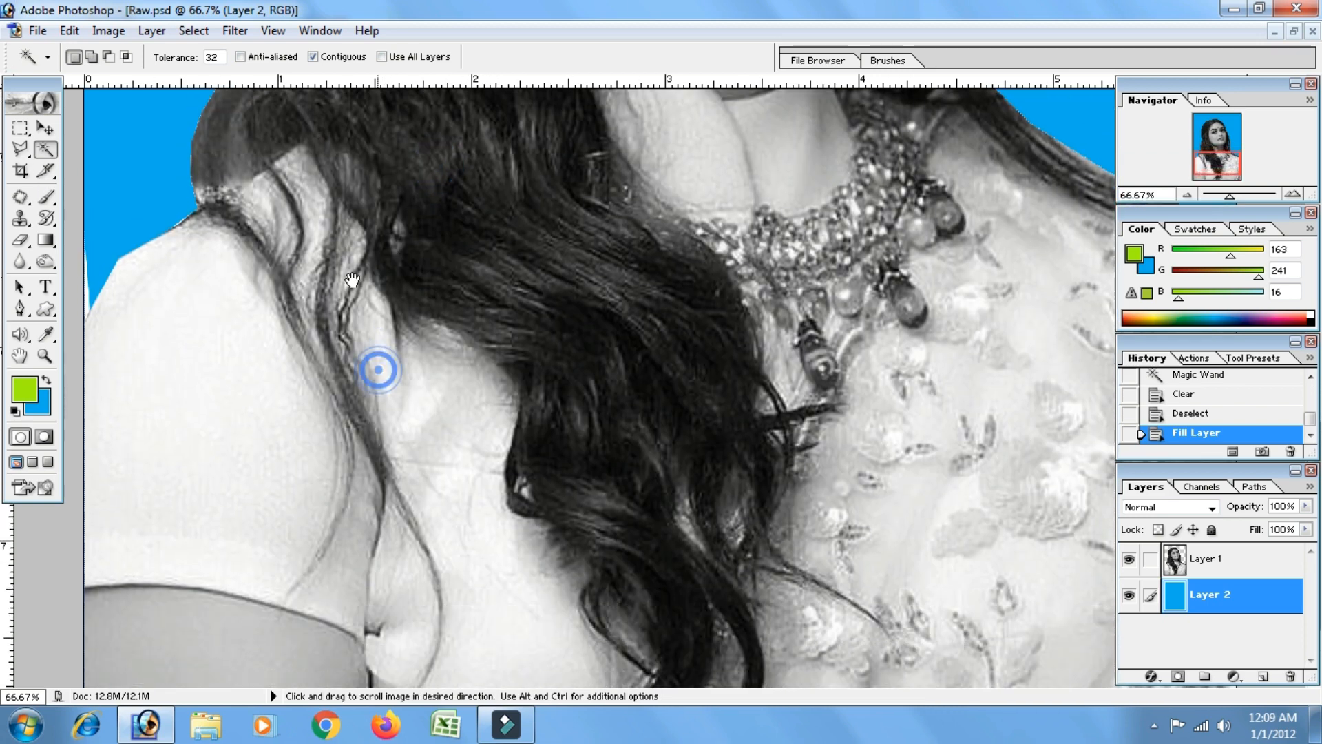
- Trace the dress edge with the Magnetic Lasso from the sleeved shoulder along the loose strands and down around the long hair
key(l)
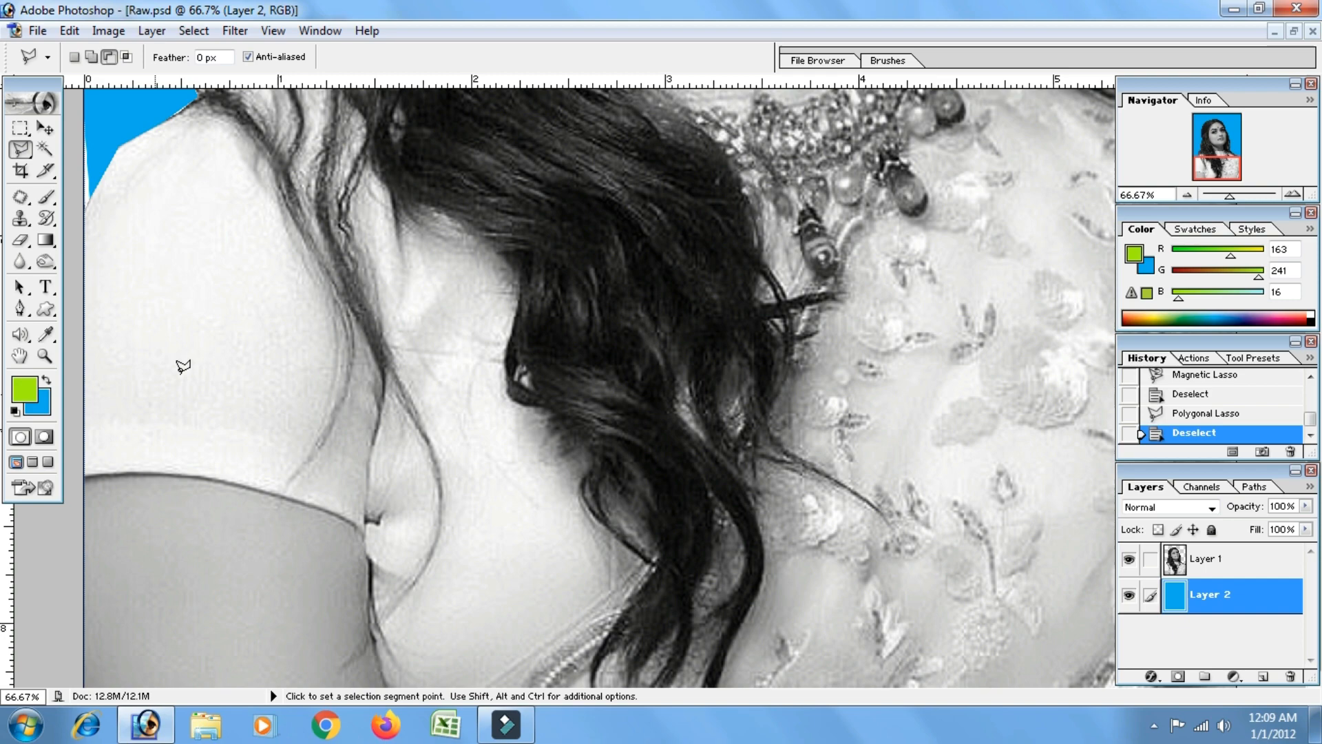
key(space)
drag(186, 164, 186, 295)
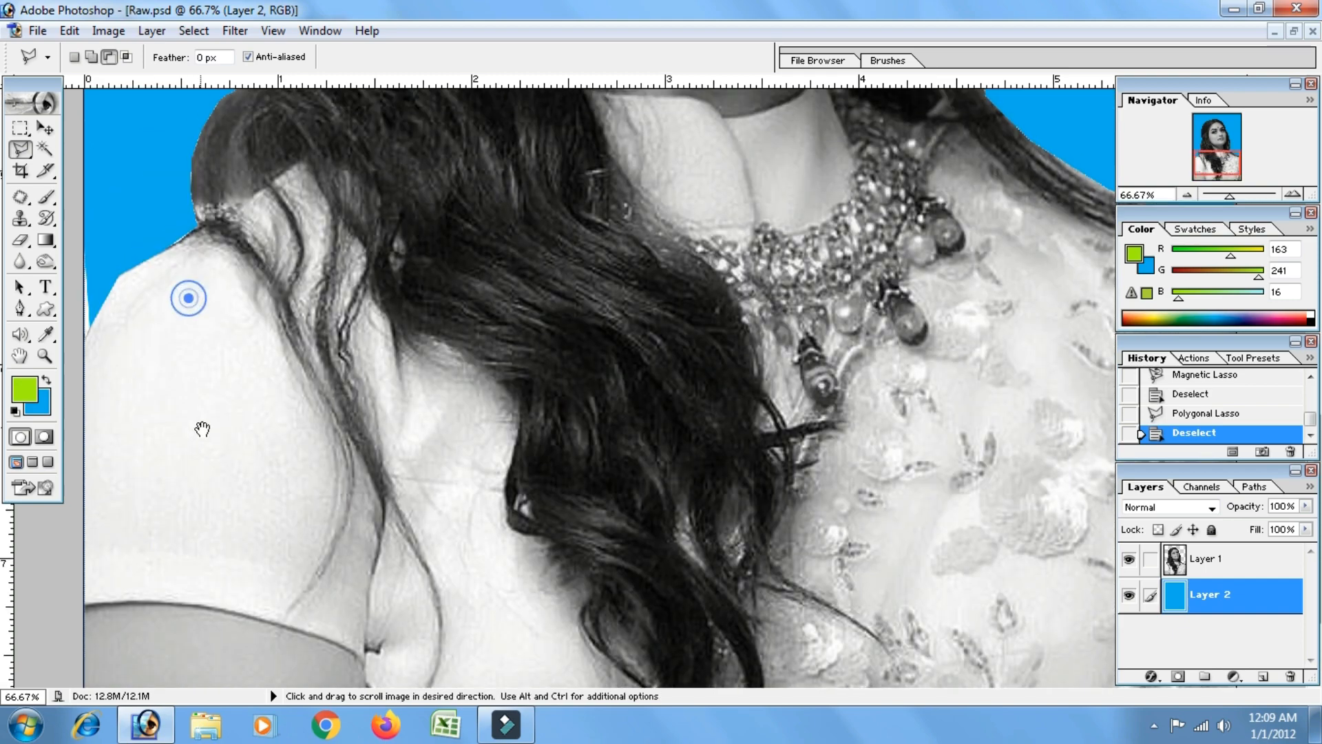
drag(292, 421, 297, 292)
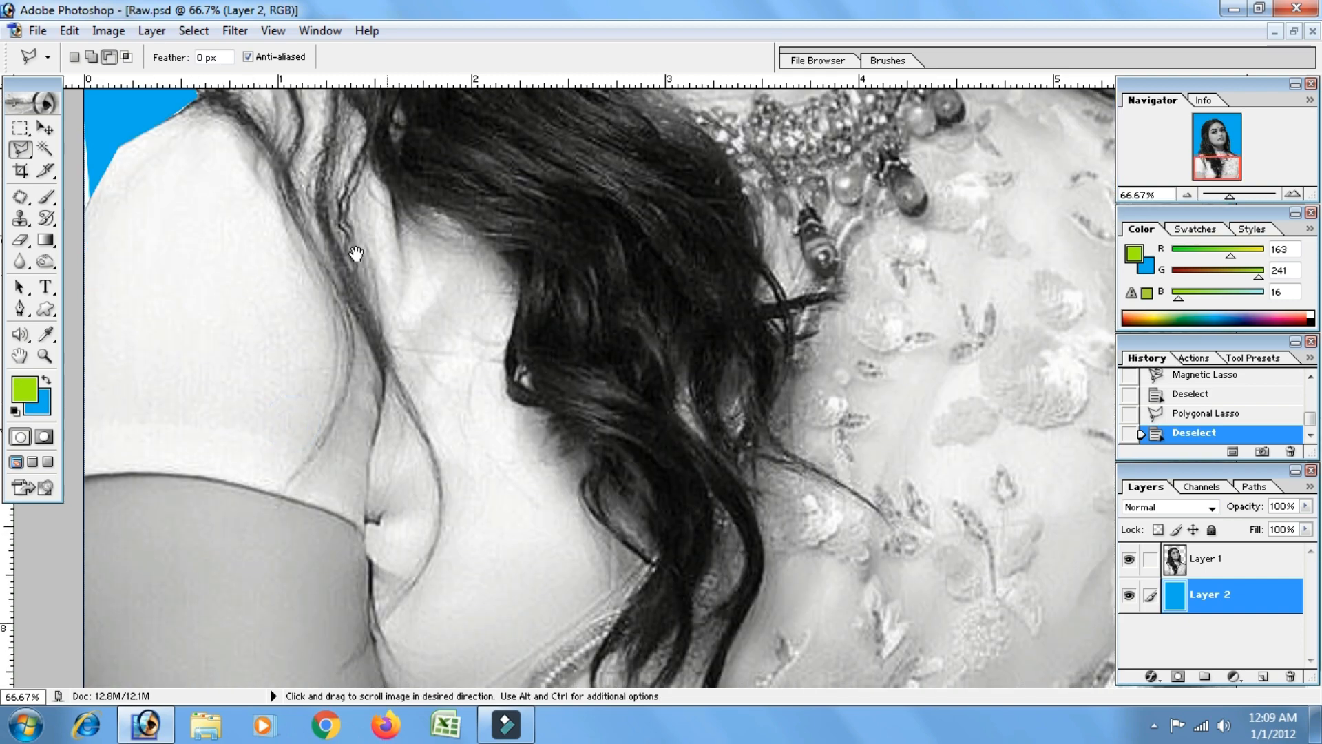
mouse_move(356, 253)
mouse_down()
mouse_move(437, 371)
mouse_move(416, 434)
mouse_move(402, 360)
mouse_up()
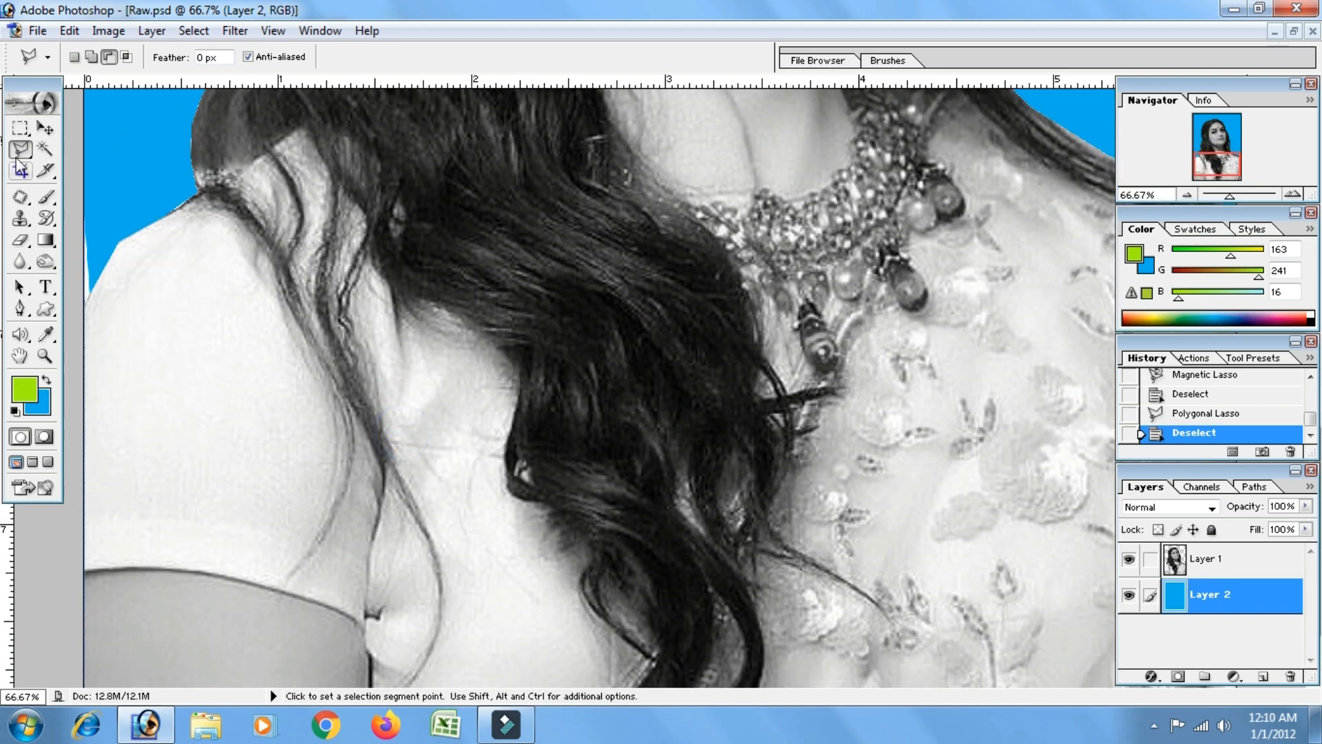
drag(16, 153, 107, 188)
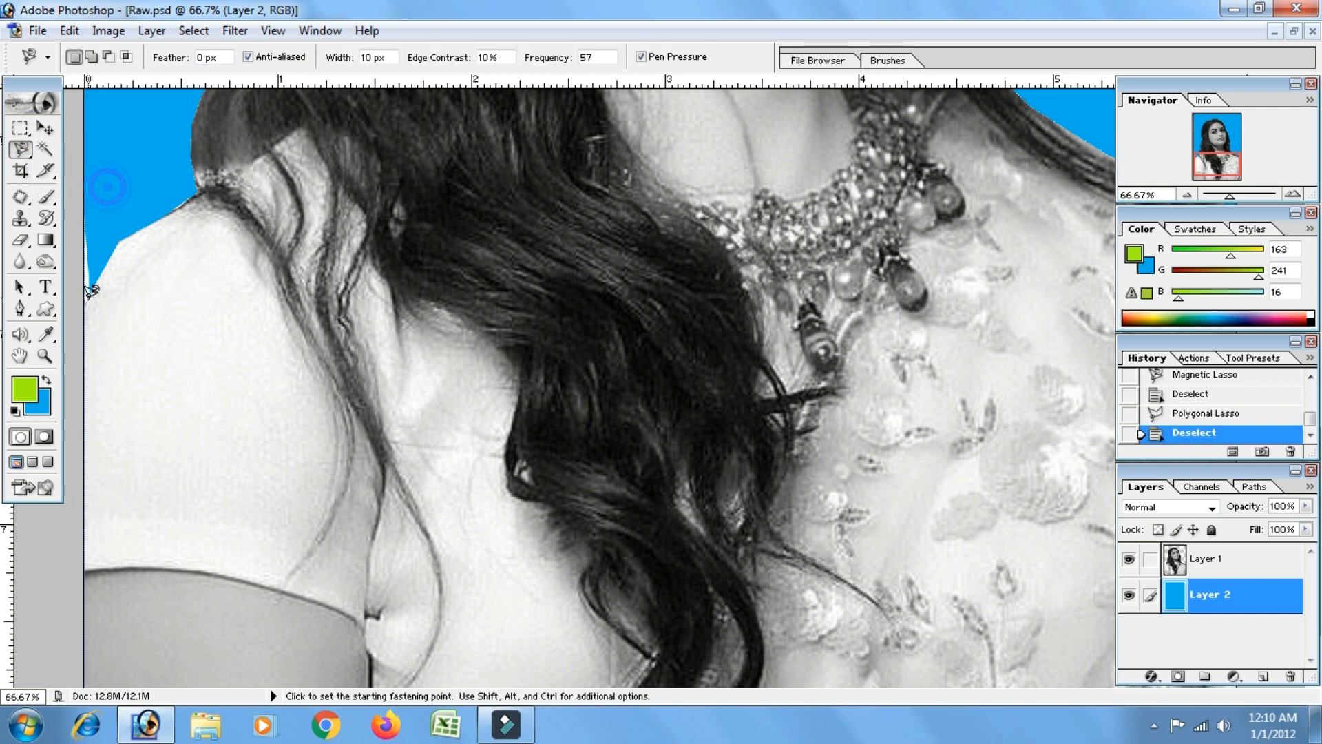
click(86, 306)
click(384, 414)
click(379, 293)
click(474, 329)
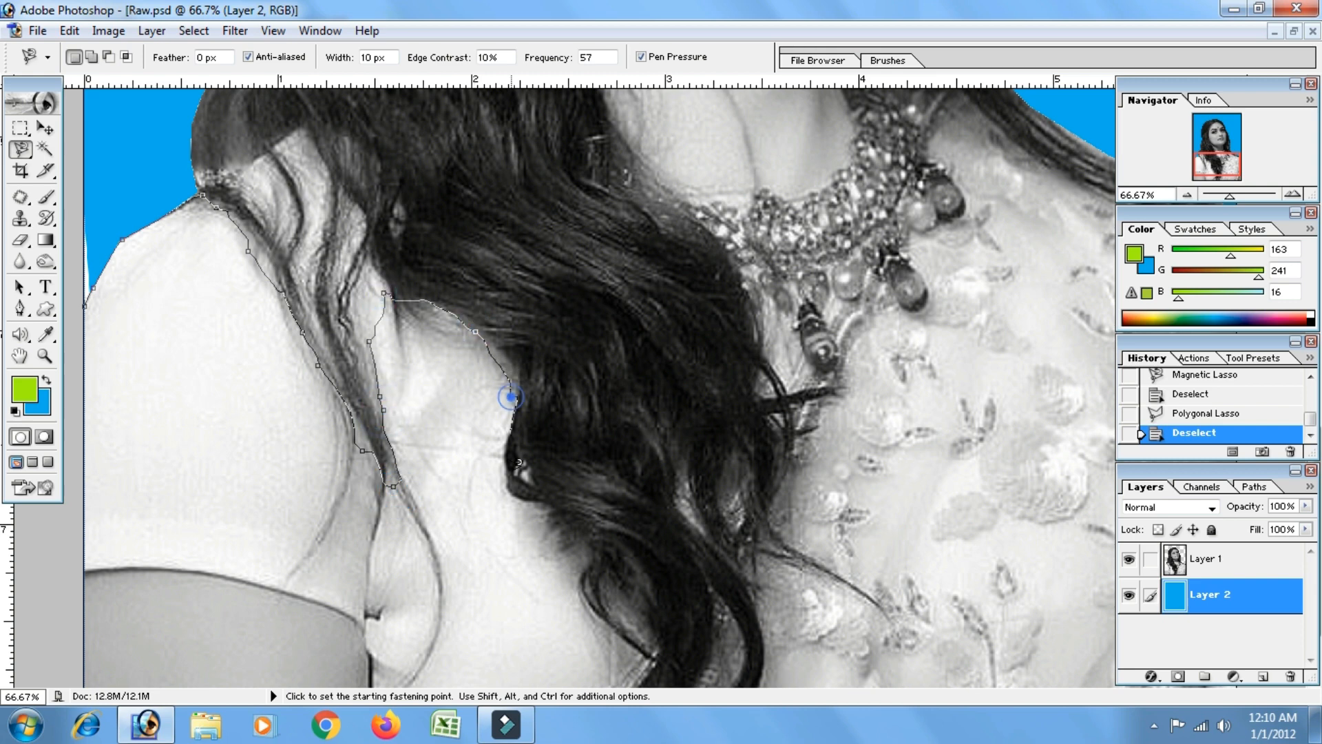
click(510, 494)
click(592, 598)
scroll(593, 598, down, 3)
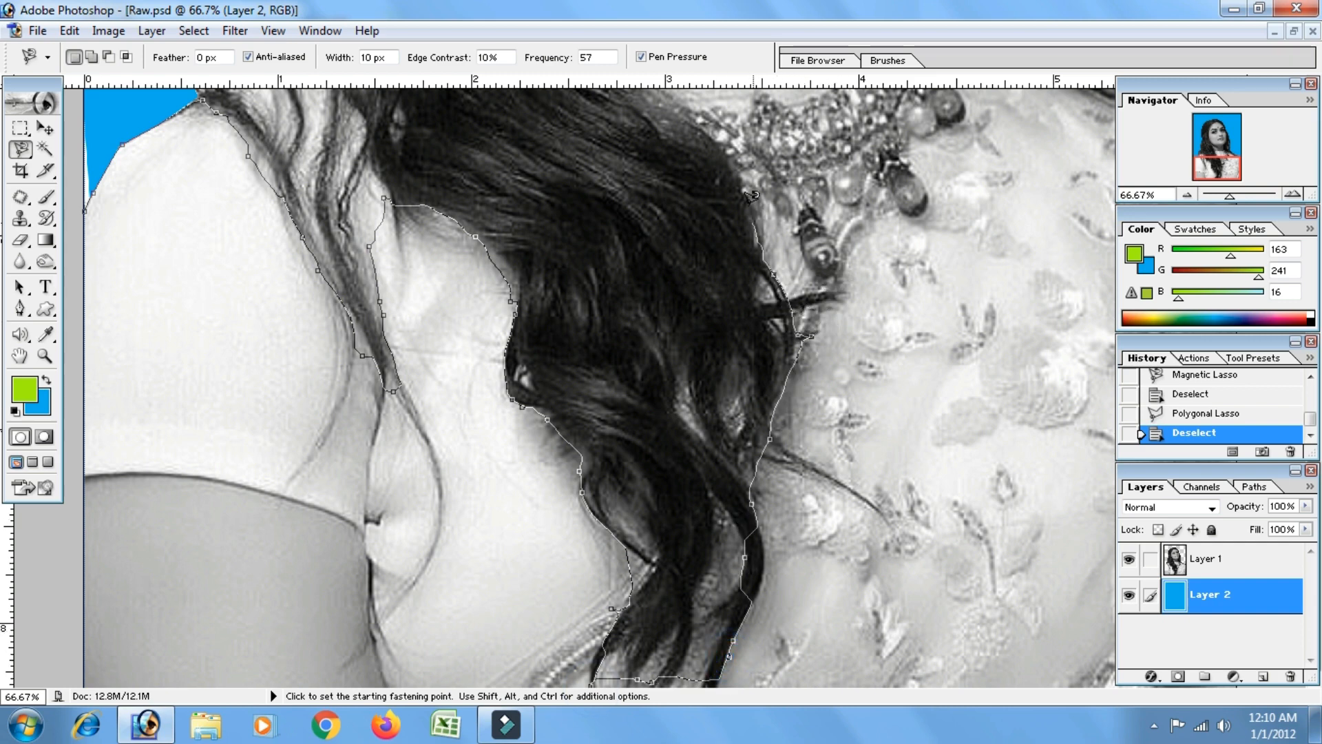
- Finish the Magnetic Lasso outline around the hair, neckline, shoulder, photo's bottom edge and sleeve, closing it into a dress selection
scroll(726, 195, up, 3)
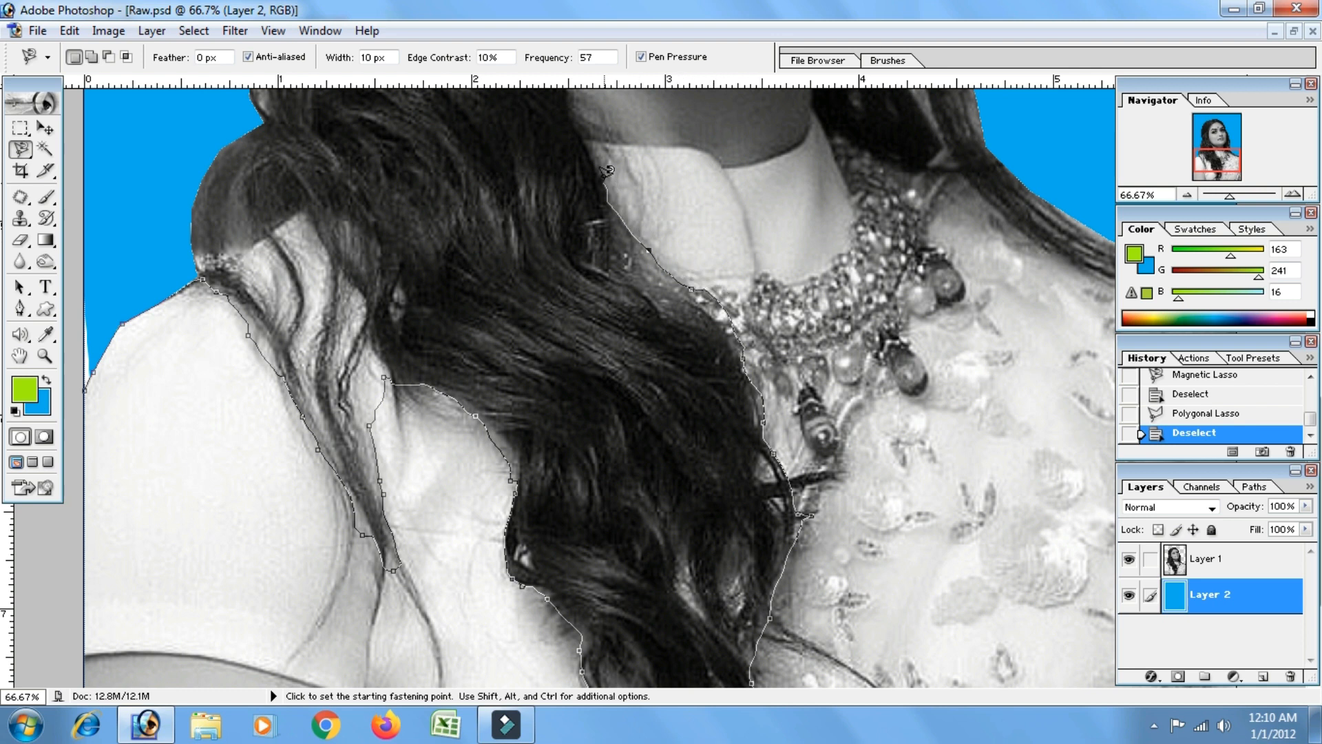
click(588, 142)
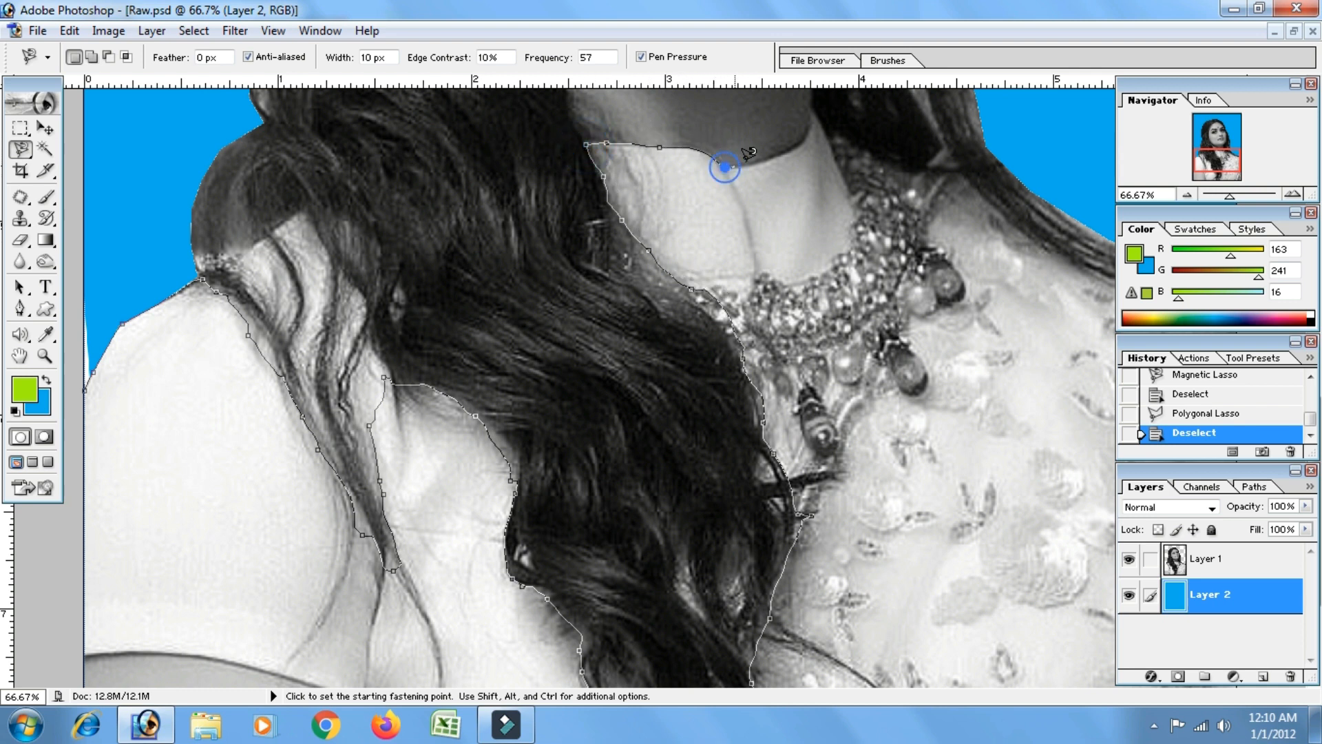
click(819, 110)
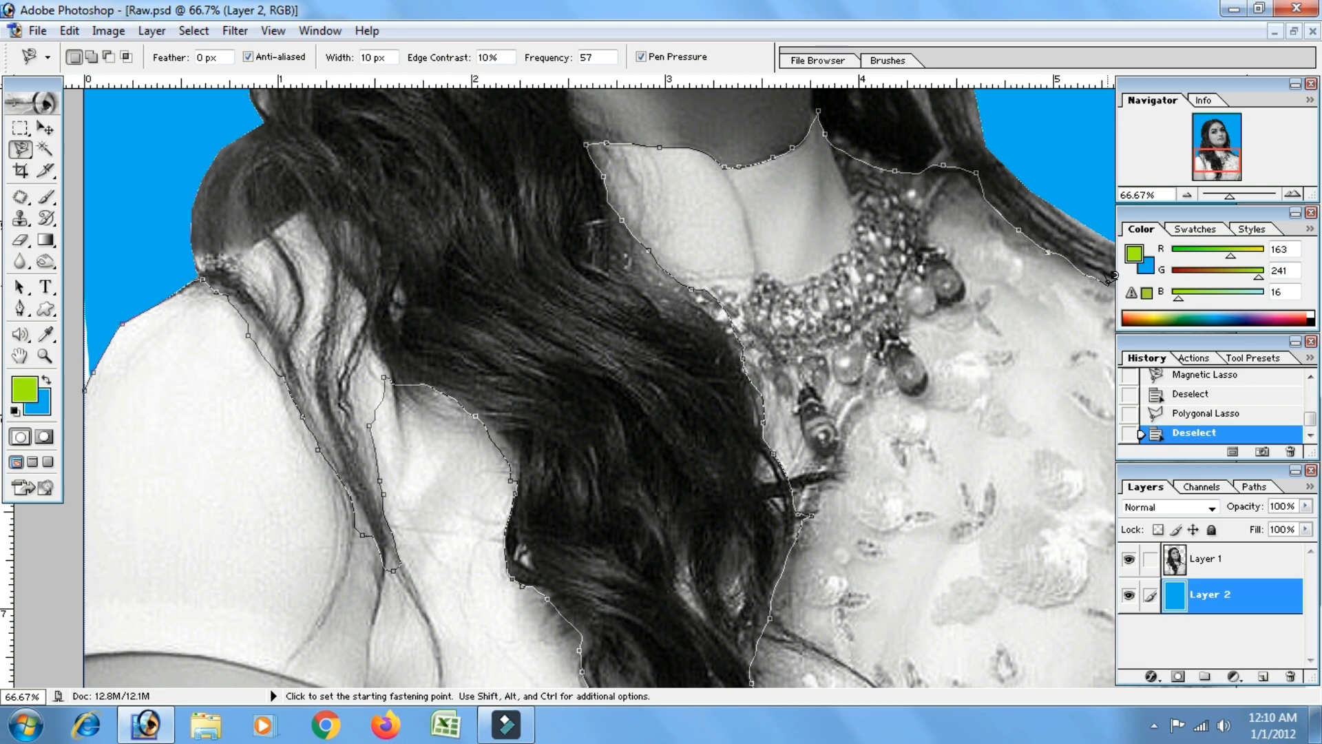
scroll(1106, 287, down, 3)
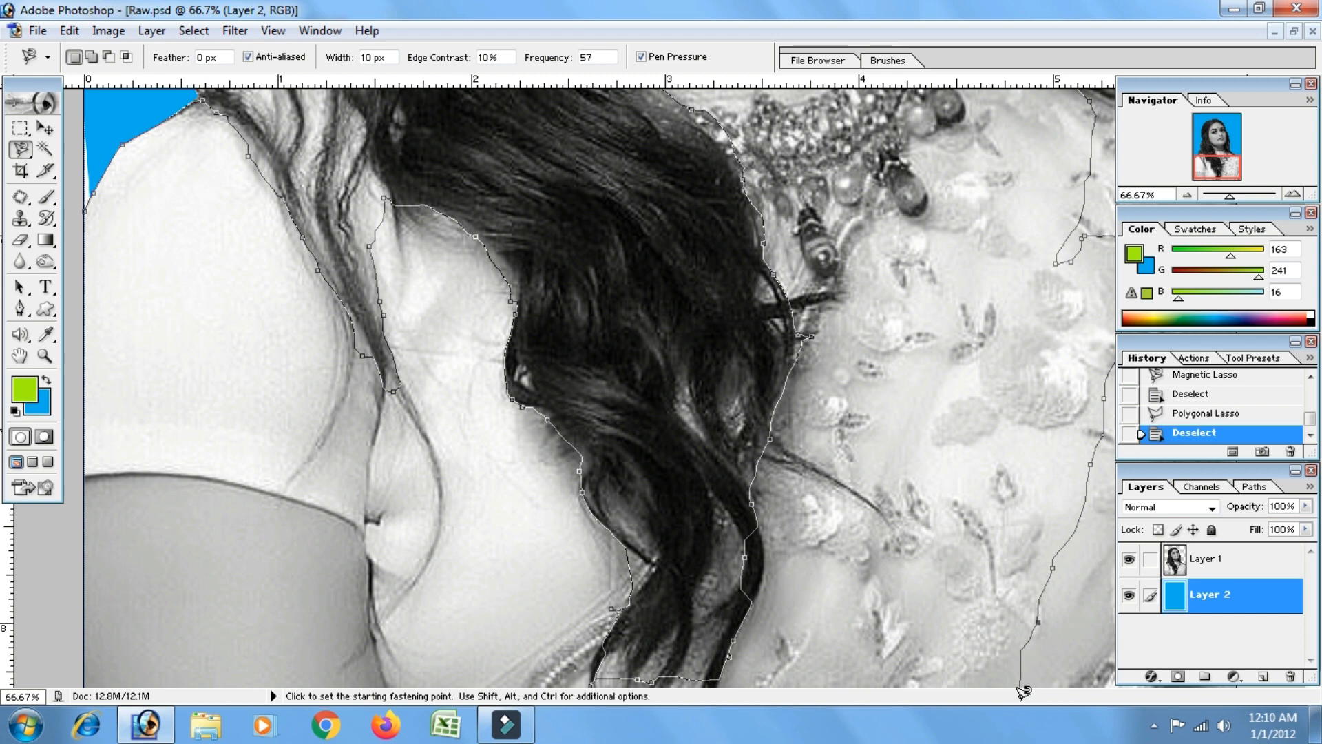
click(756, 685)
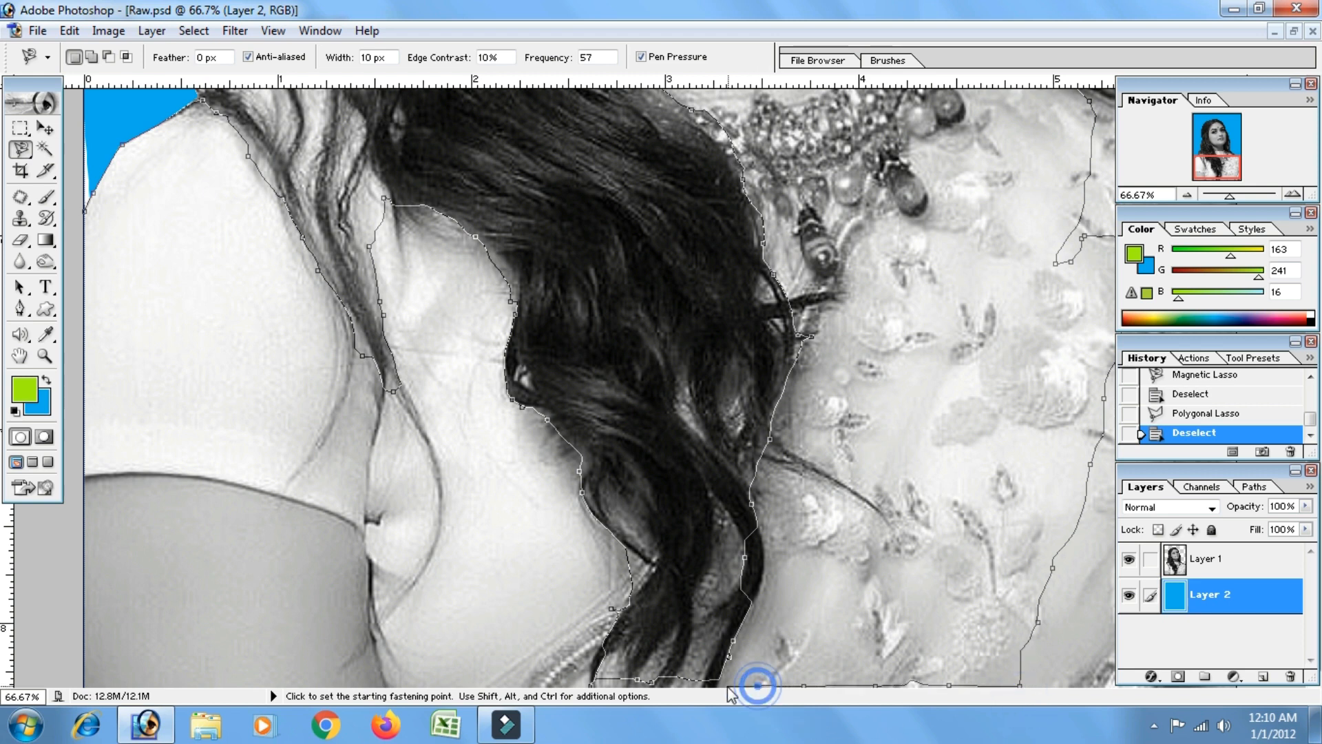
click(714, 685)
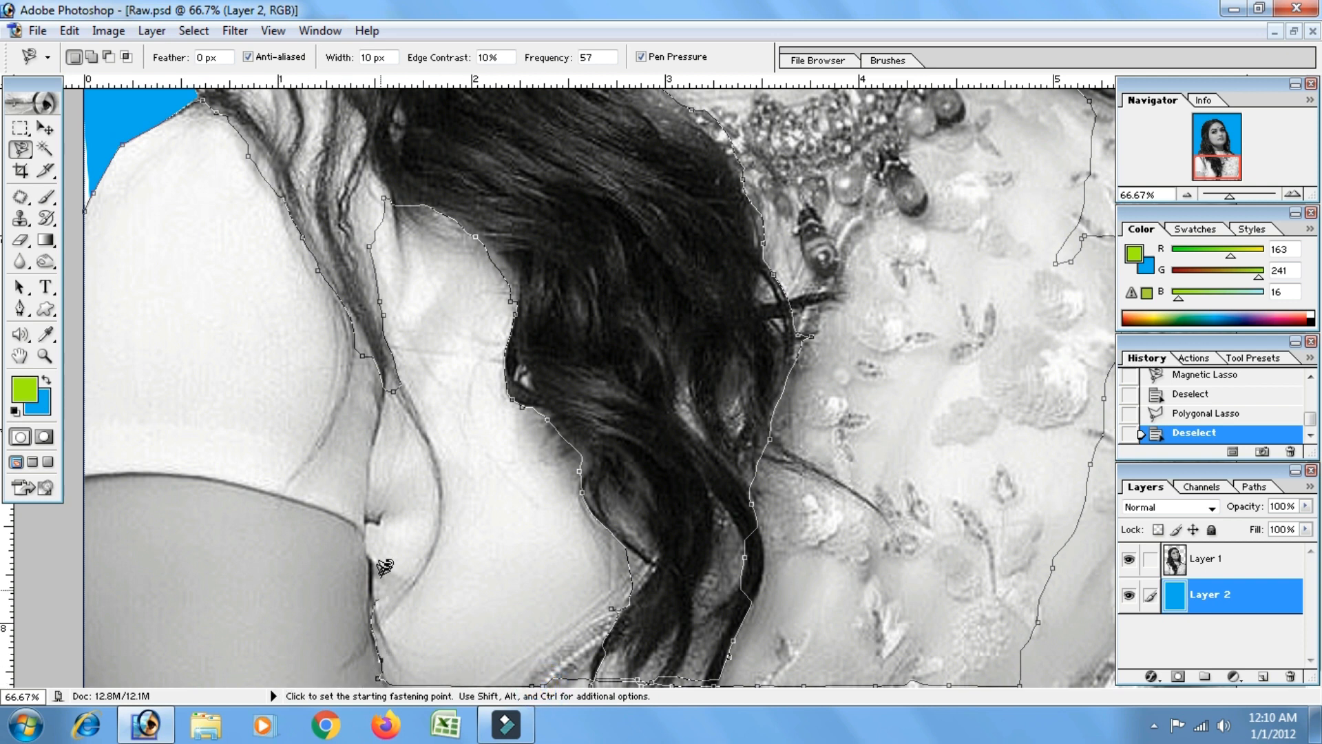
click(358, 527)
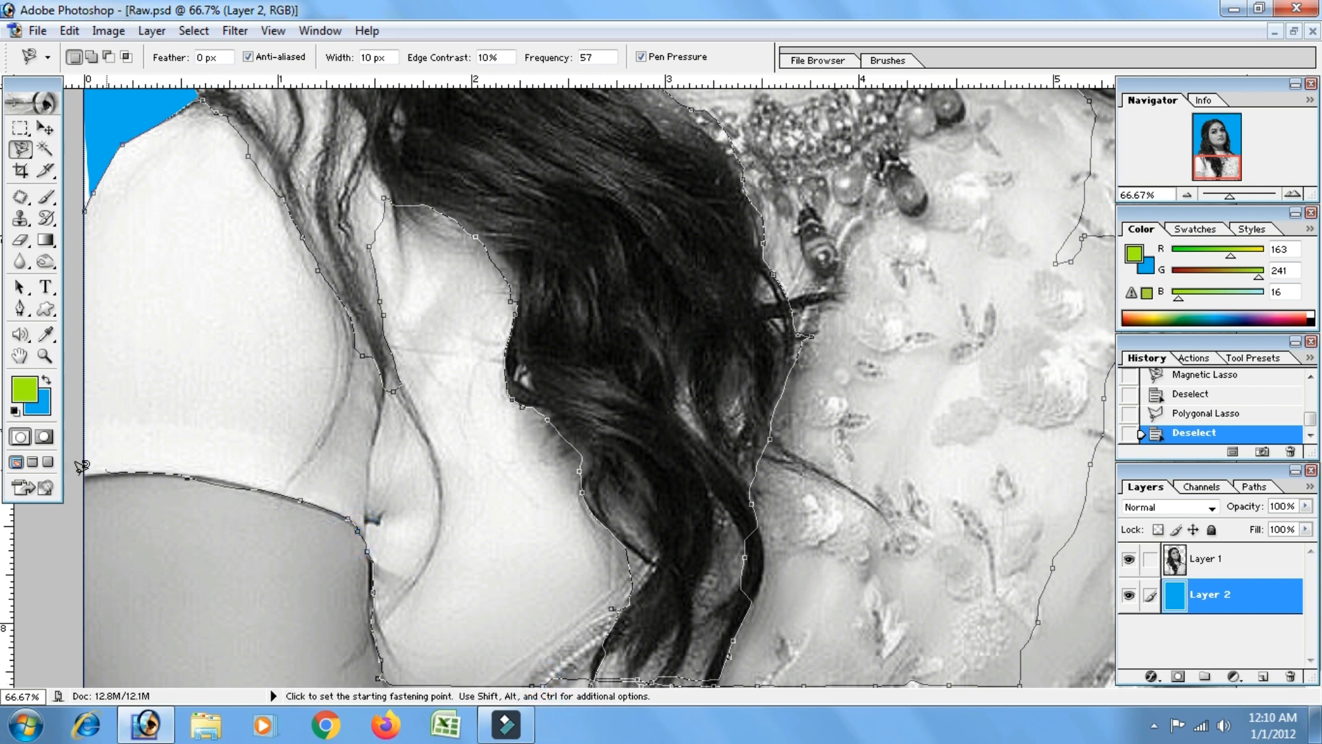
double_click(81, 214)
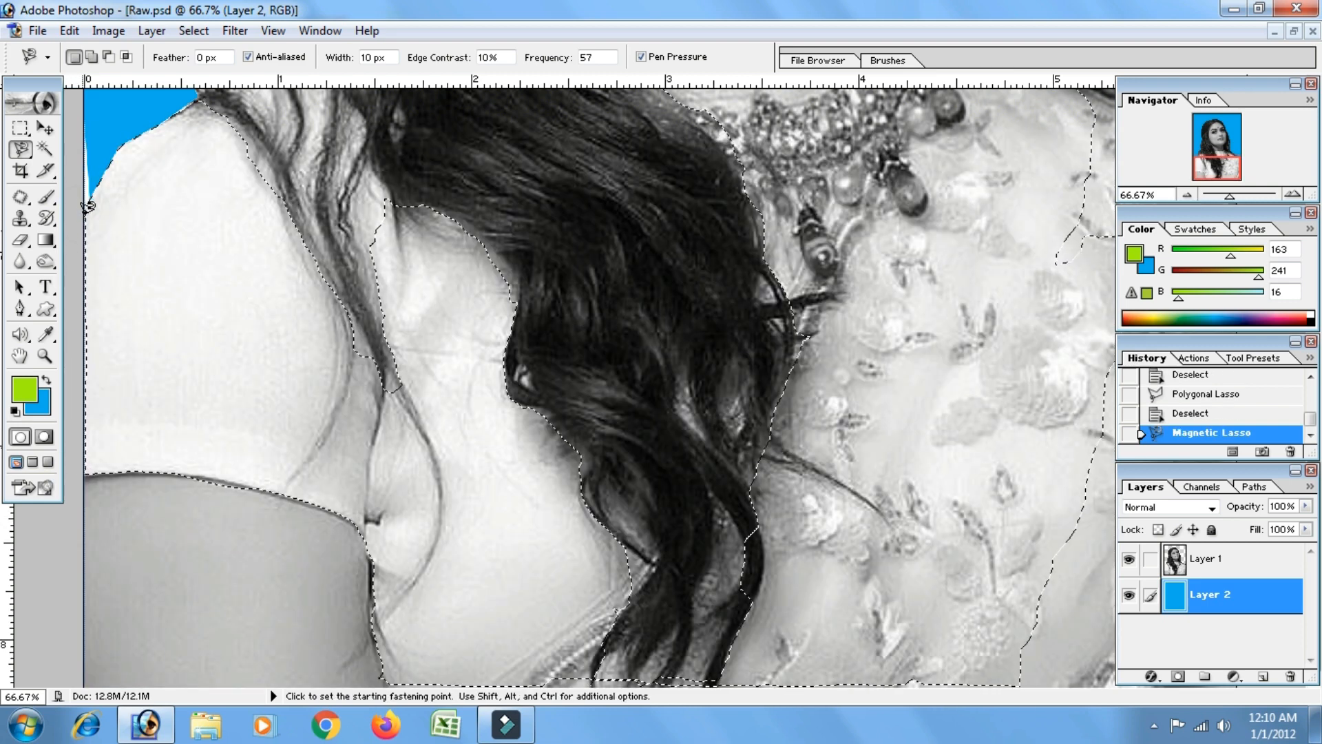
- Close the Navigator, Color, History and Layers palettes to uncover the hidden part of the photo
click(1310, 342)
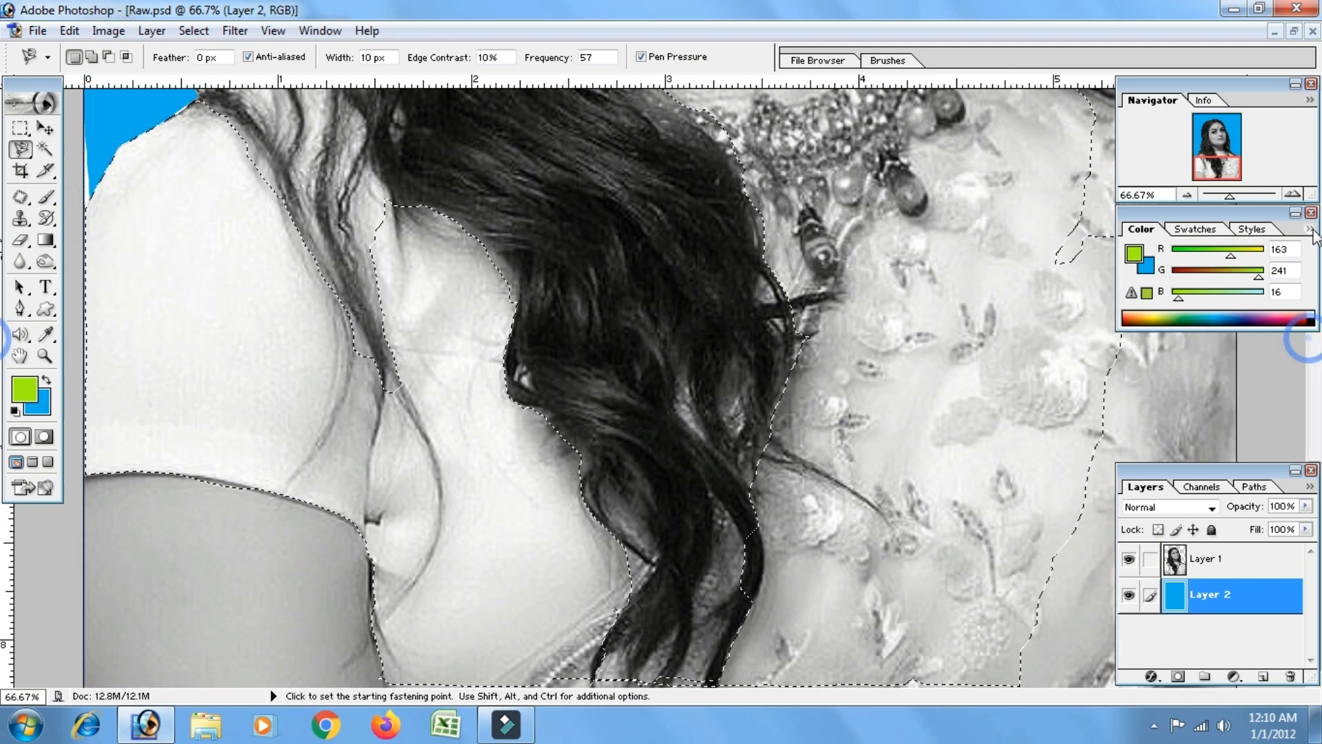
click(1310, 213)
click(1311, 84)
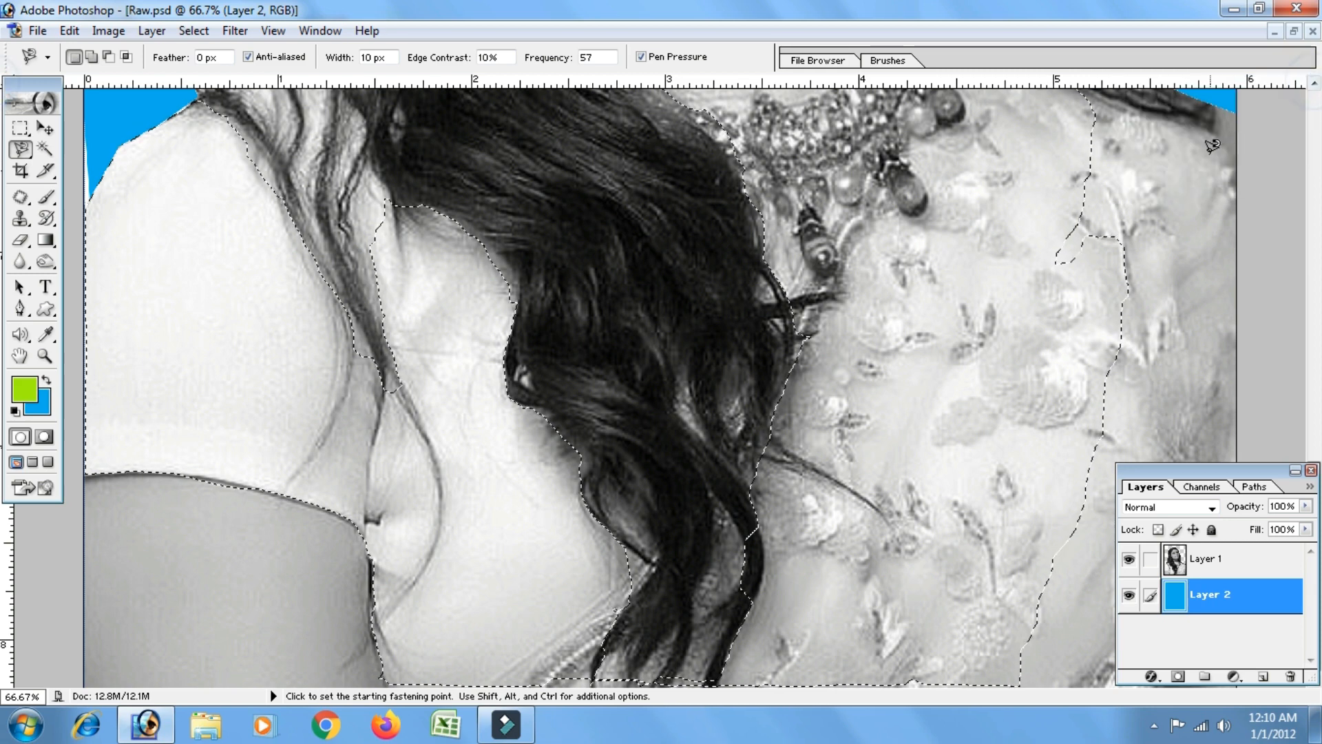
scroll(1181, 184, up, 3)
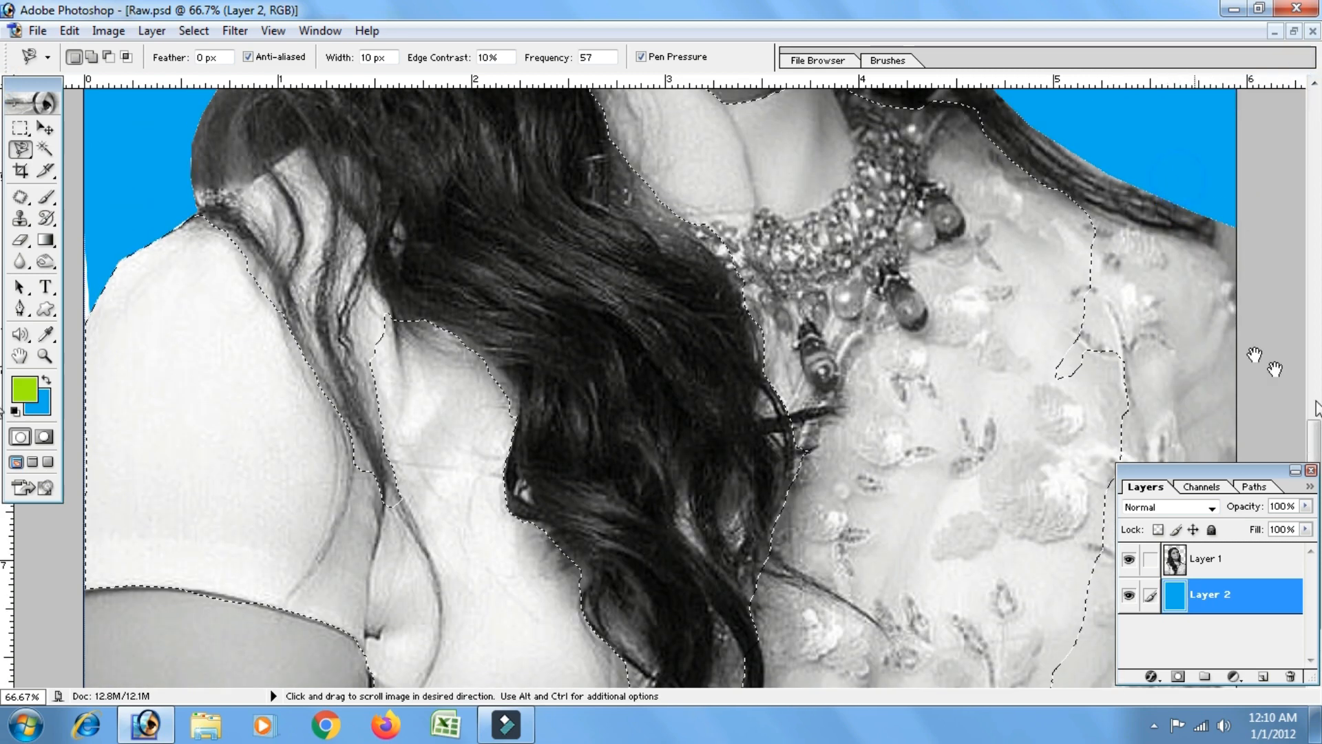
click(1311, 470)
- Add the unselected dress area beside the photo's right edge to the selection with the Magnetic Lasso in Add to selection mode
scroll(1311, 470, up, 3)
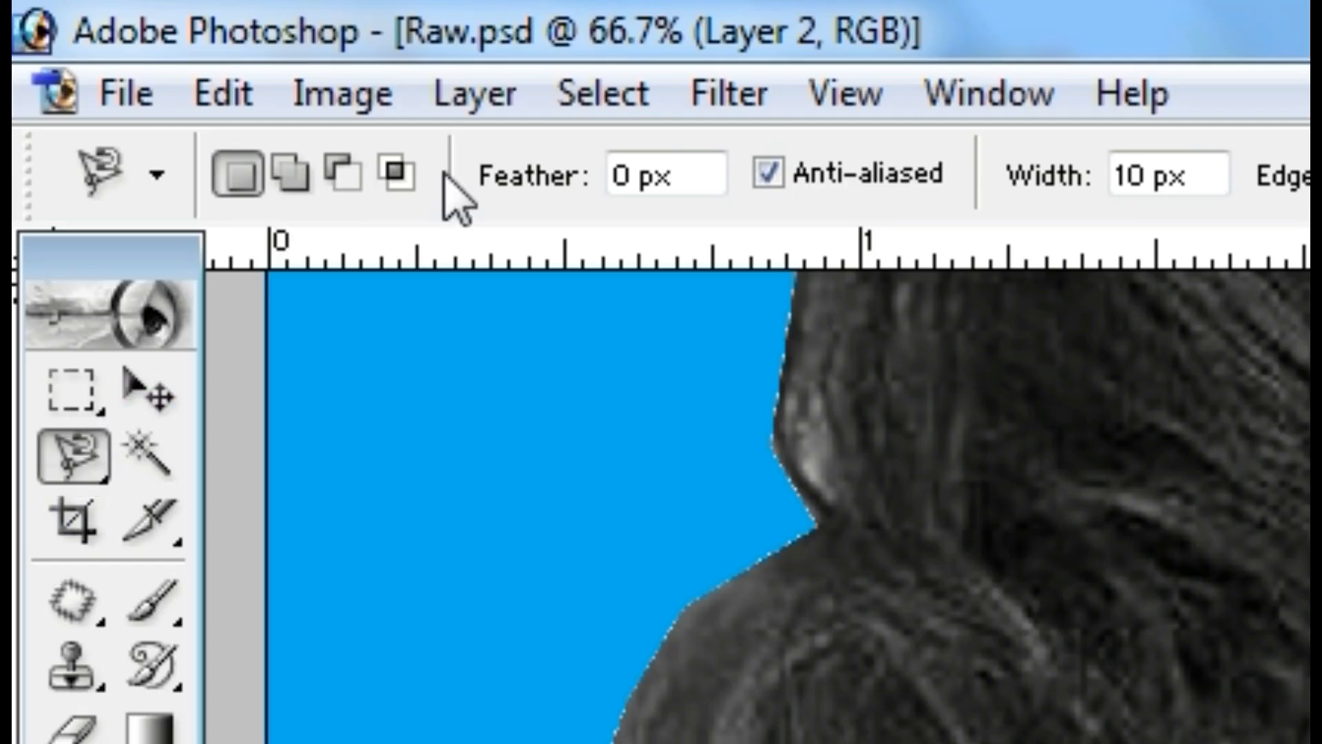
click(294, 177)
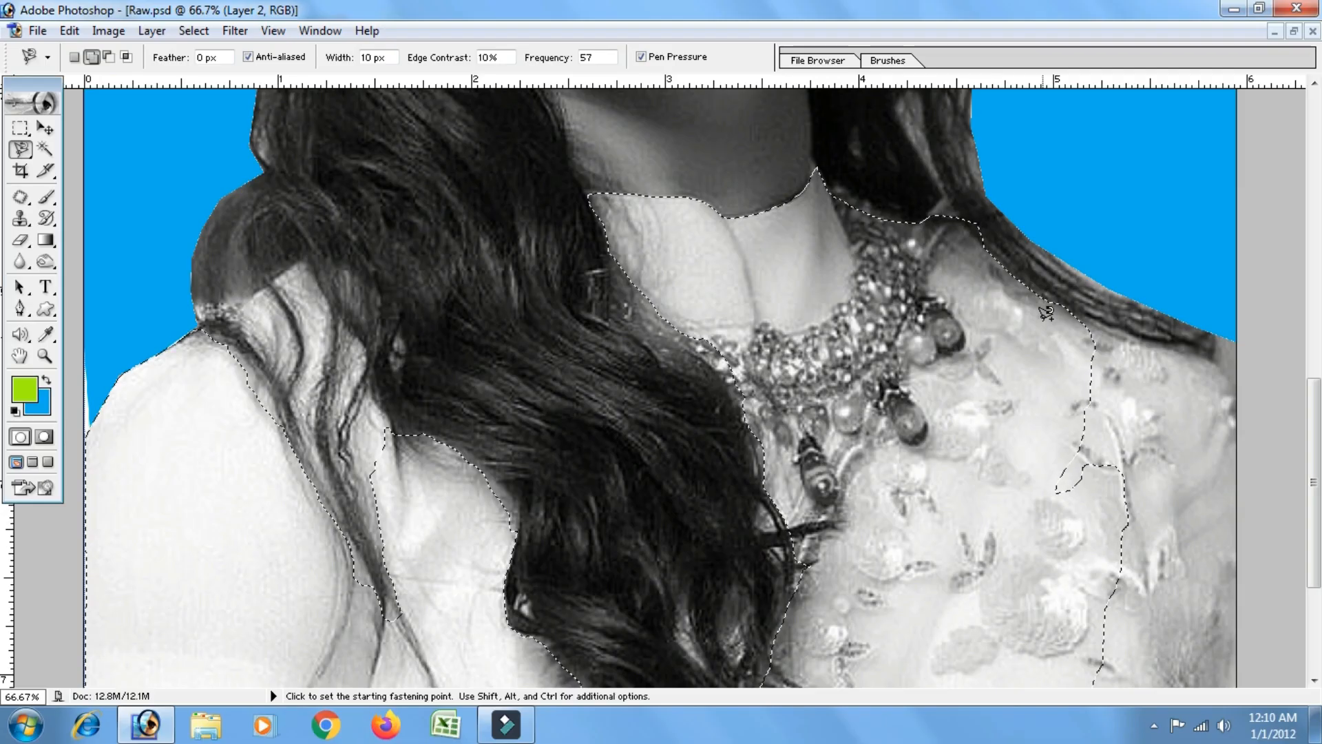
click(1045, 310)
click(1083, 321)
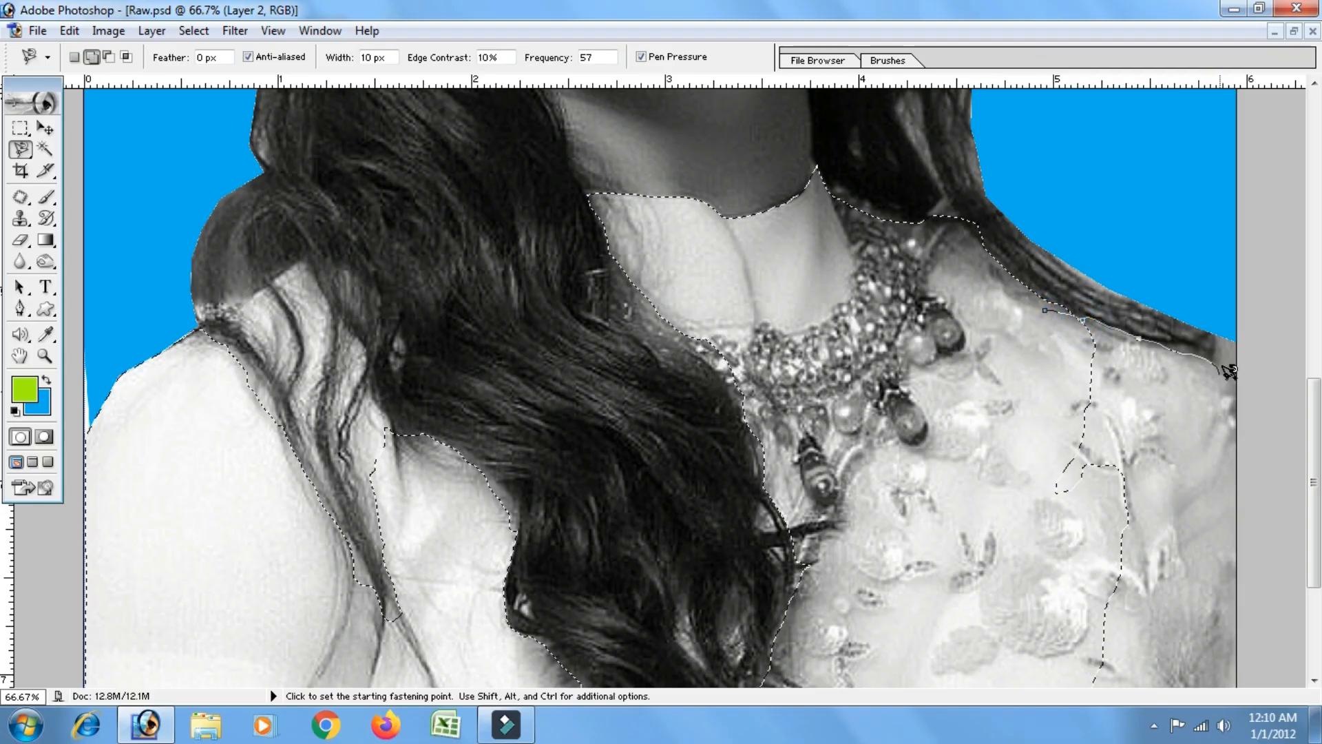
scroll(1242, 427, down, 5)
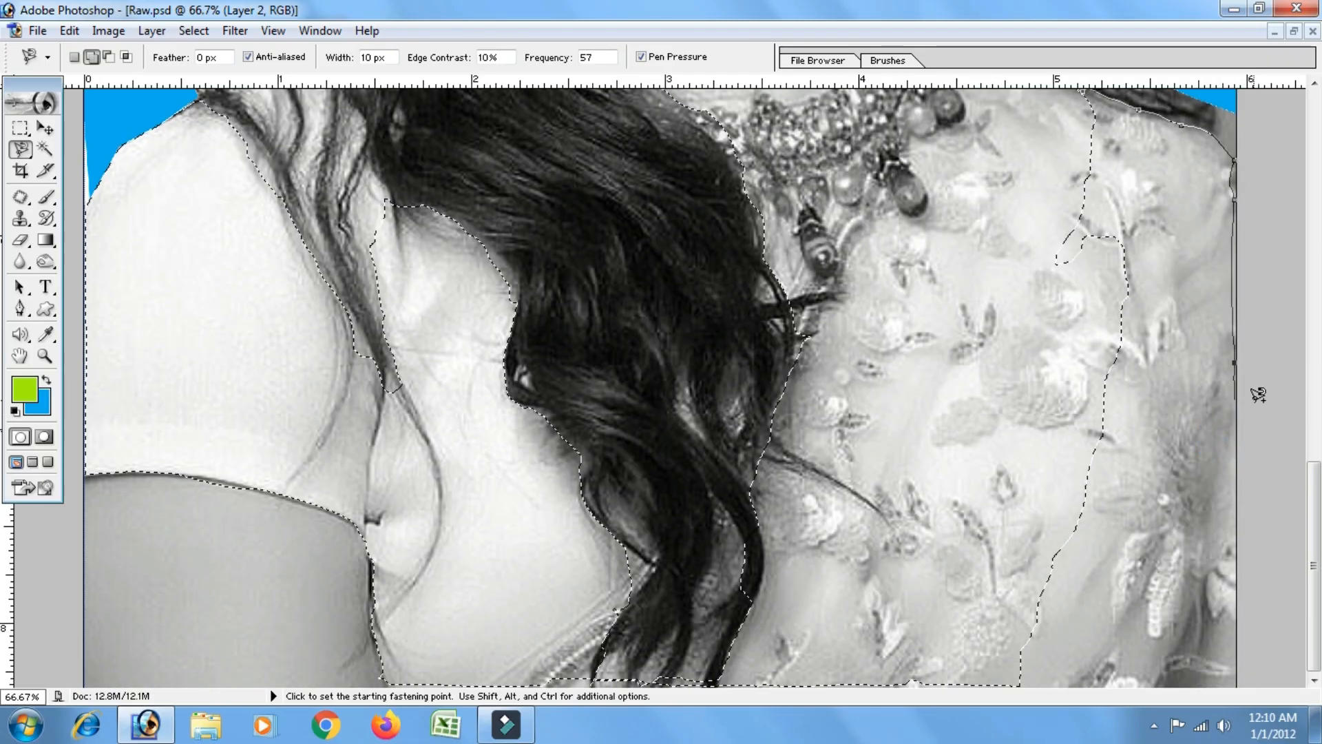
click(1255, 398)
click(1264, 517)
click(1275, 572)
click(1268, 644)
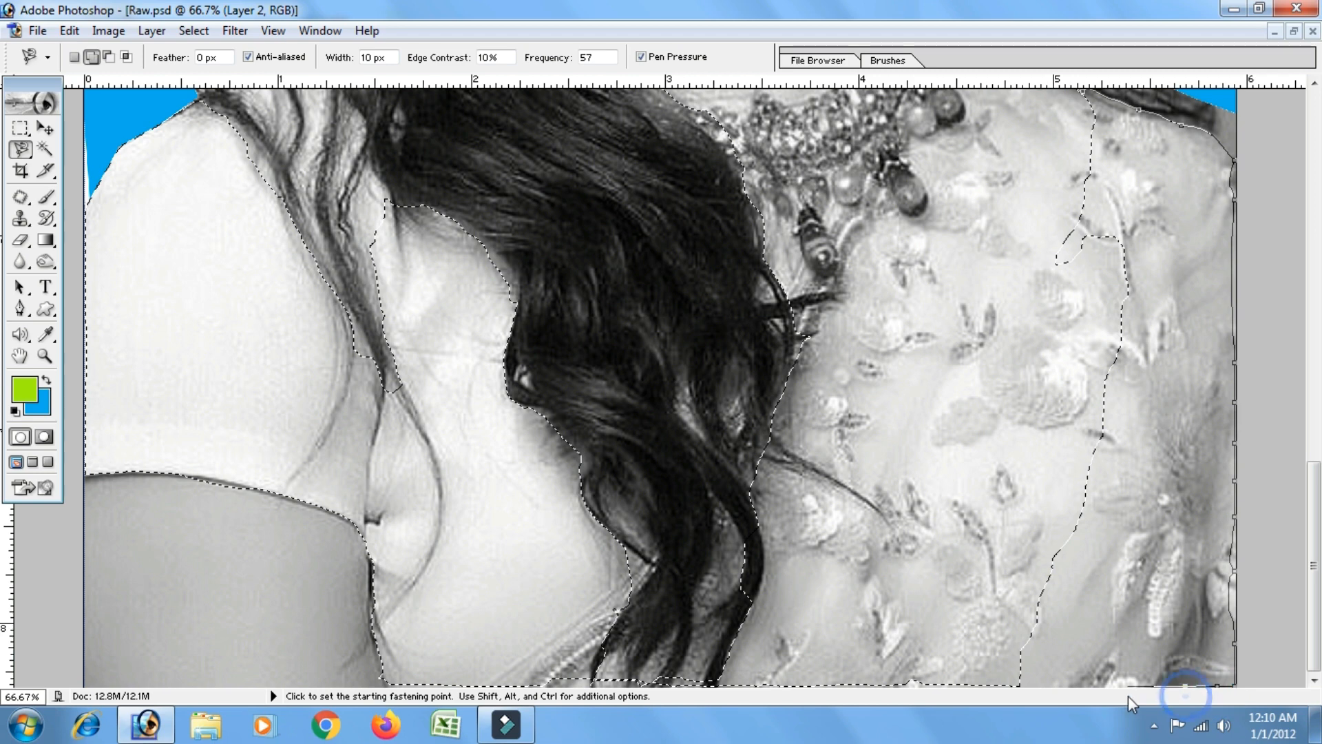
click(1027, 692)
click(1016, 679)
click(1002, 538)
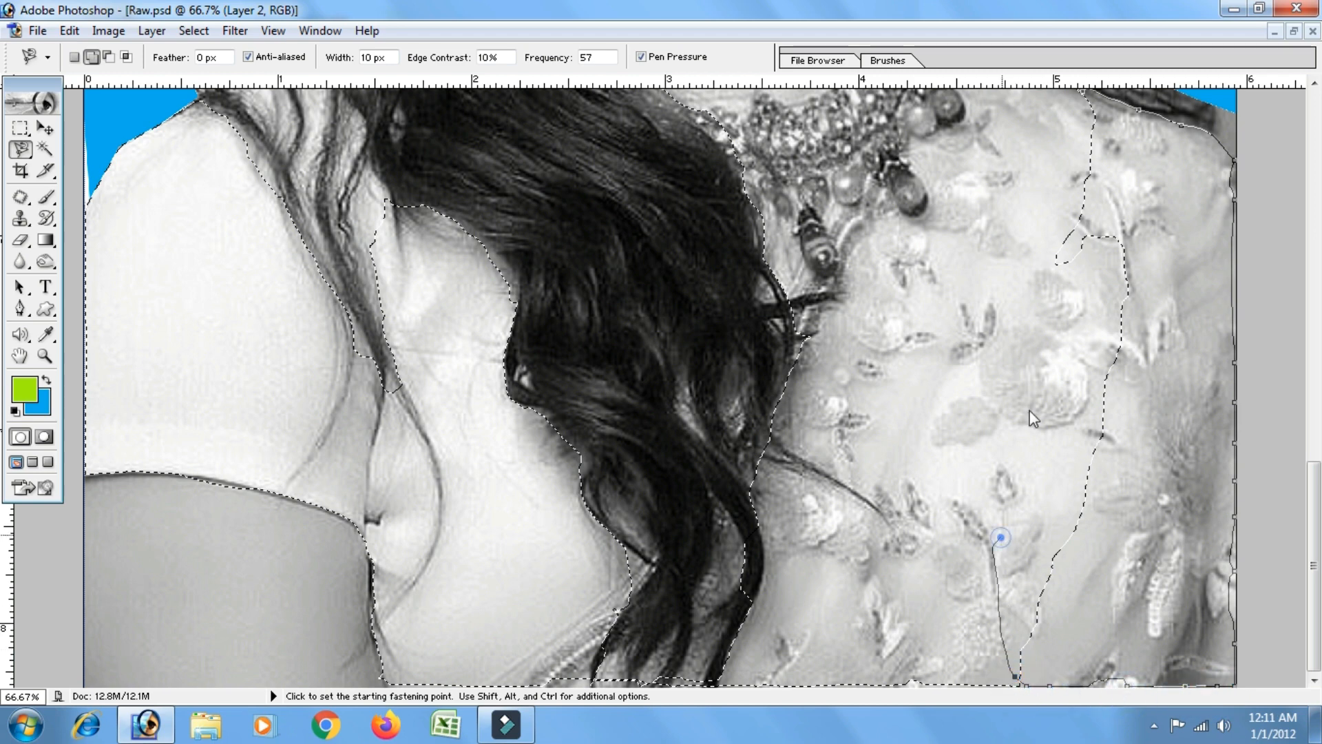
click(1056, 345)
drag(1016, 170, 1037, 286)
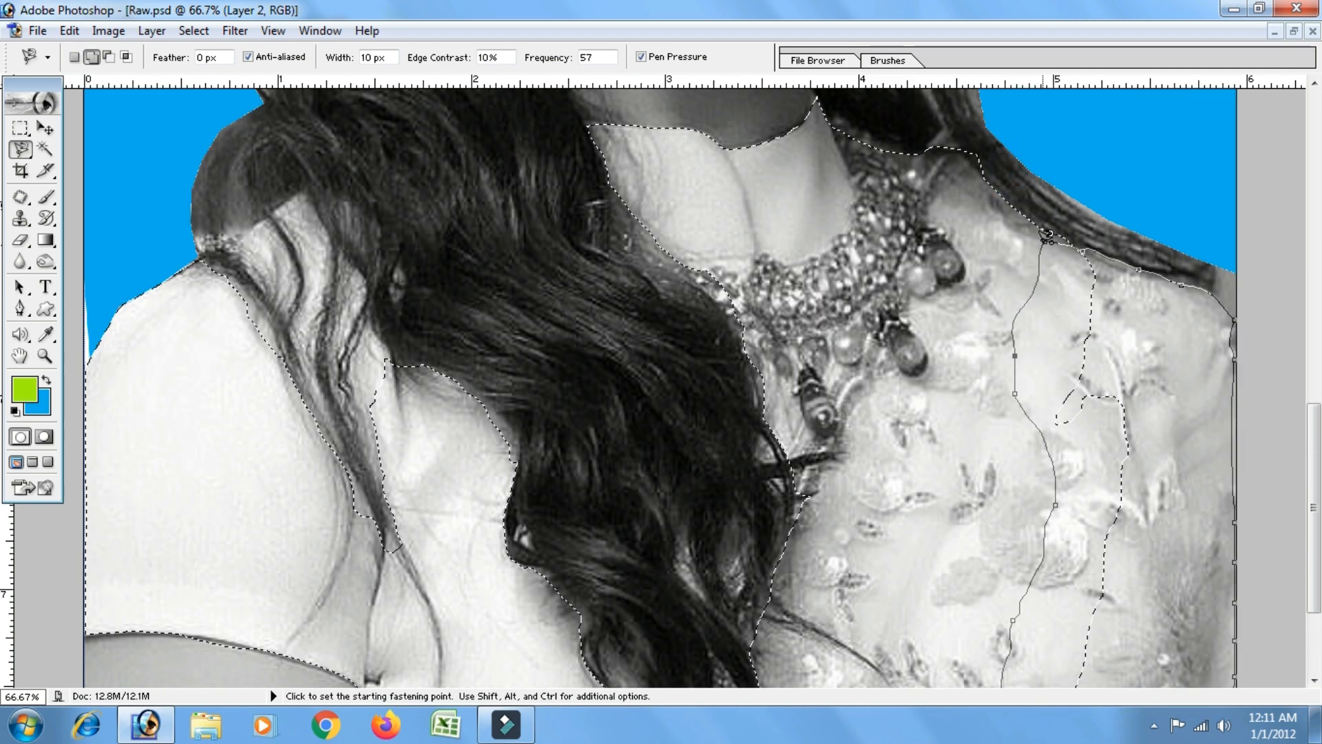
click(1046, 235)
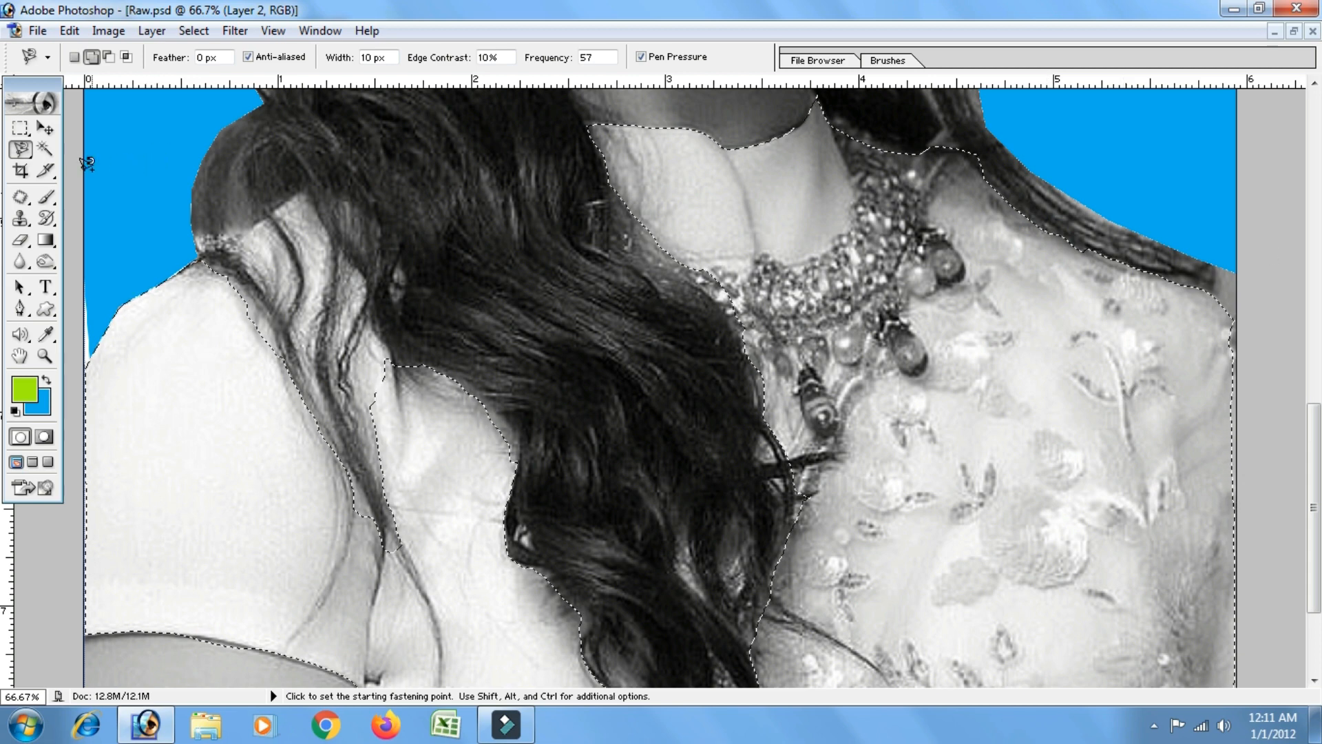
- Try subtracting a rectangular strip along the photo's right edge from the dress selection, and undo the subtraction
drag(20, 128, 104, 130)
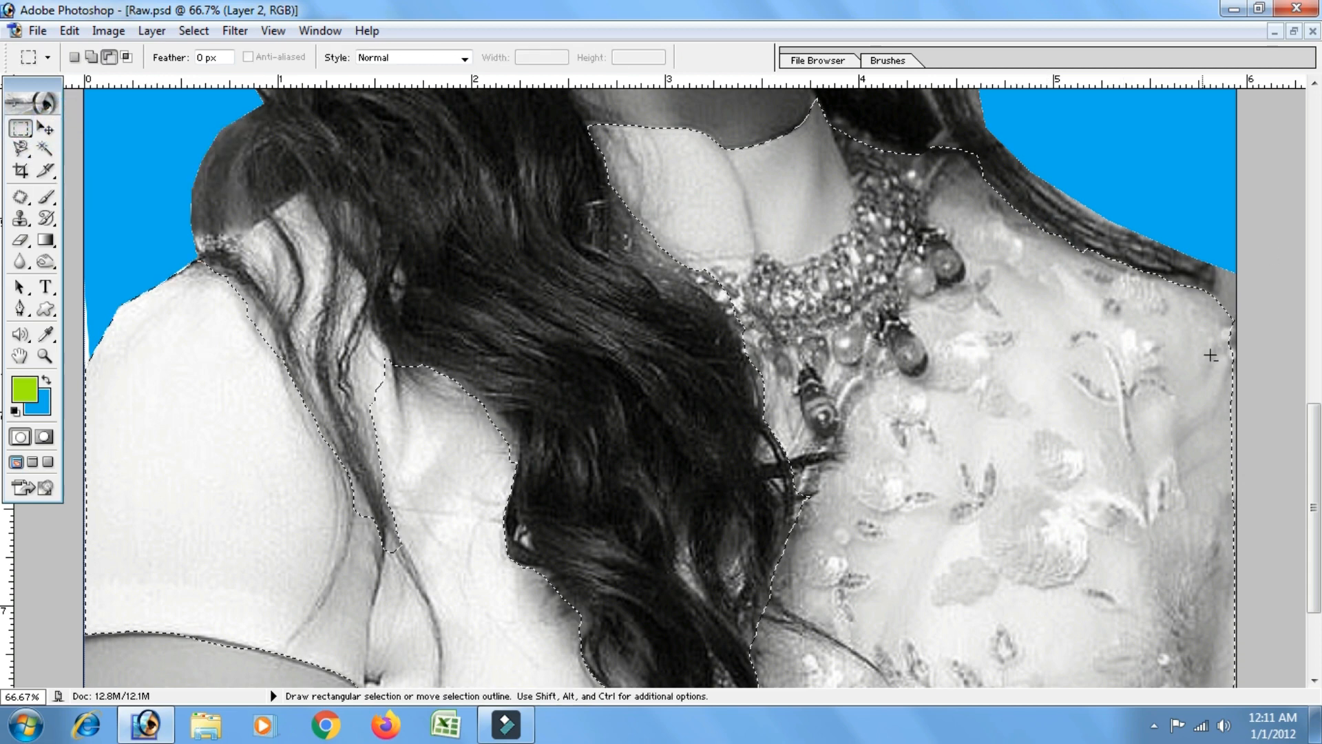
drag(1218, 317, 1280, 472)
drag(1319, 673, 1319, 725)
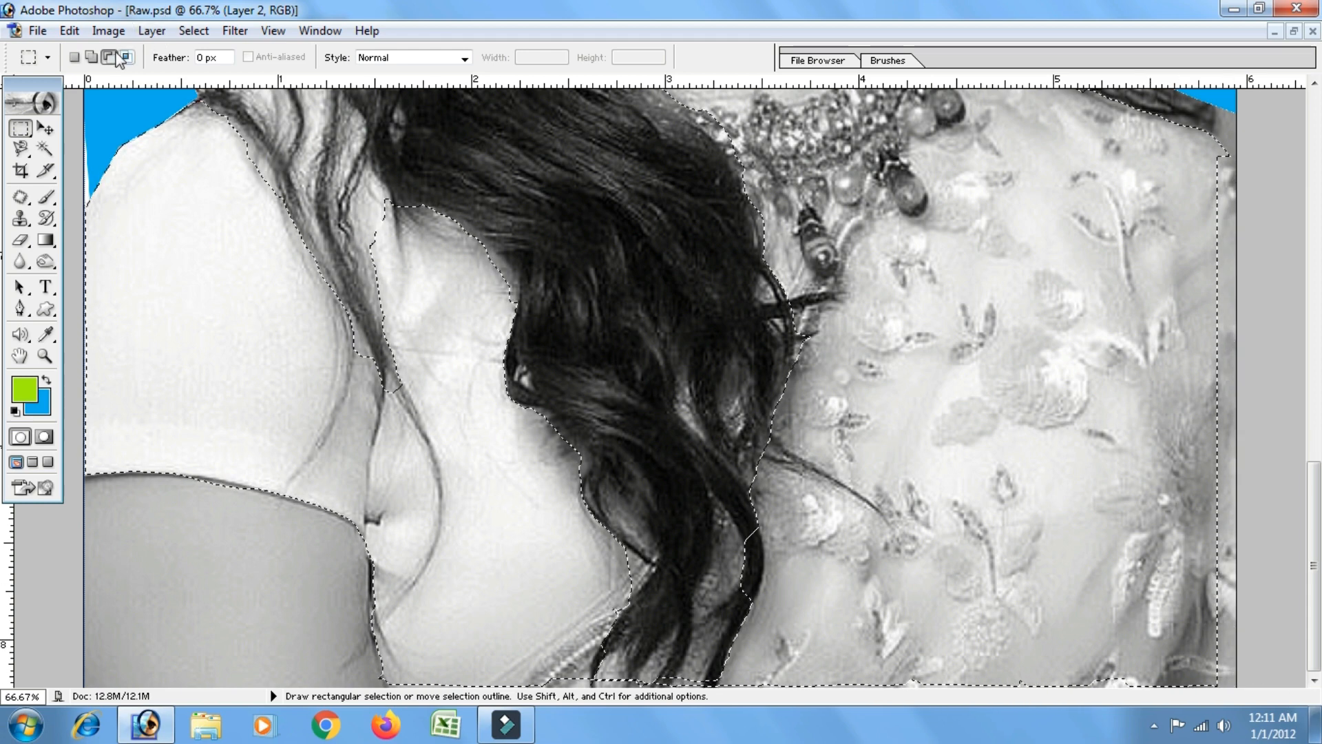
key(ctrl+z)
- Add rectangular strips along the photo's right and bottom edges to the dress selection with the Rectangular Marquee, undoing the surplus addition
click(92, 58)
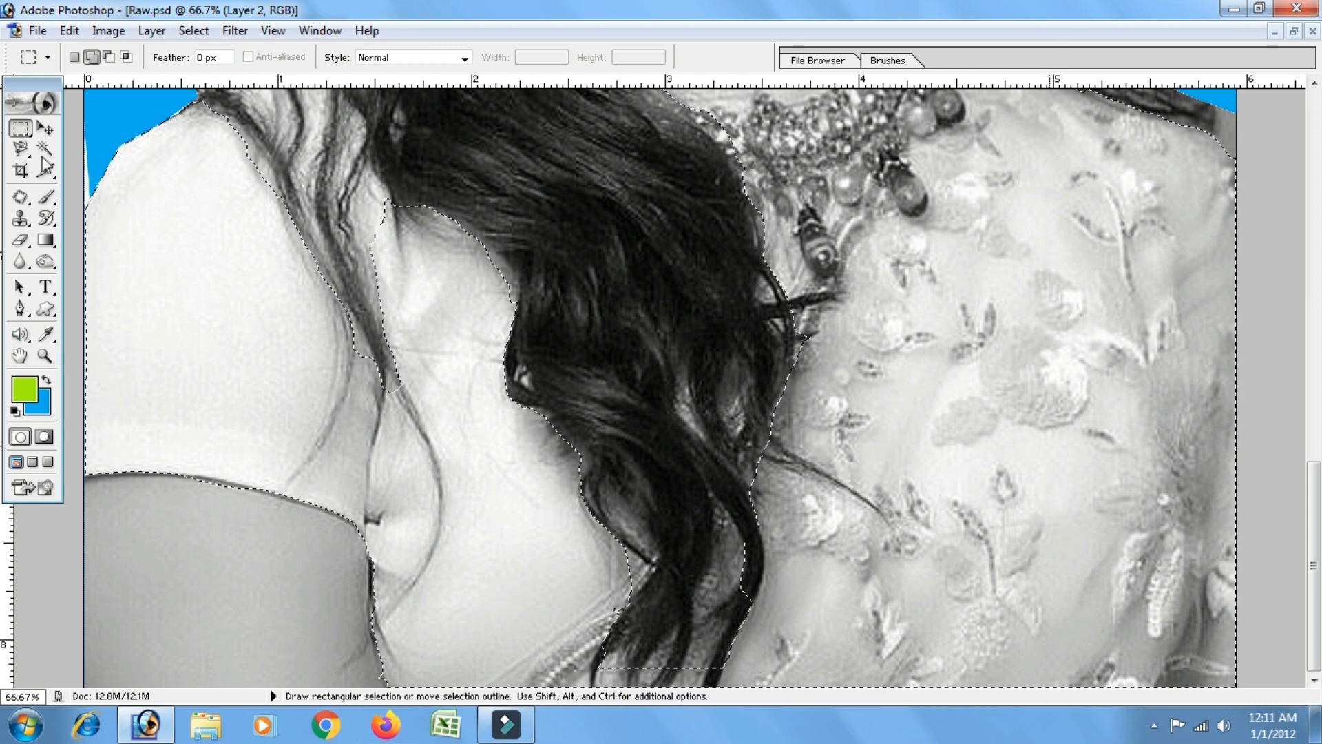
click(603, 652)
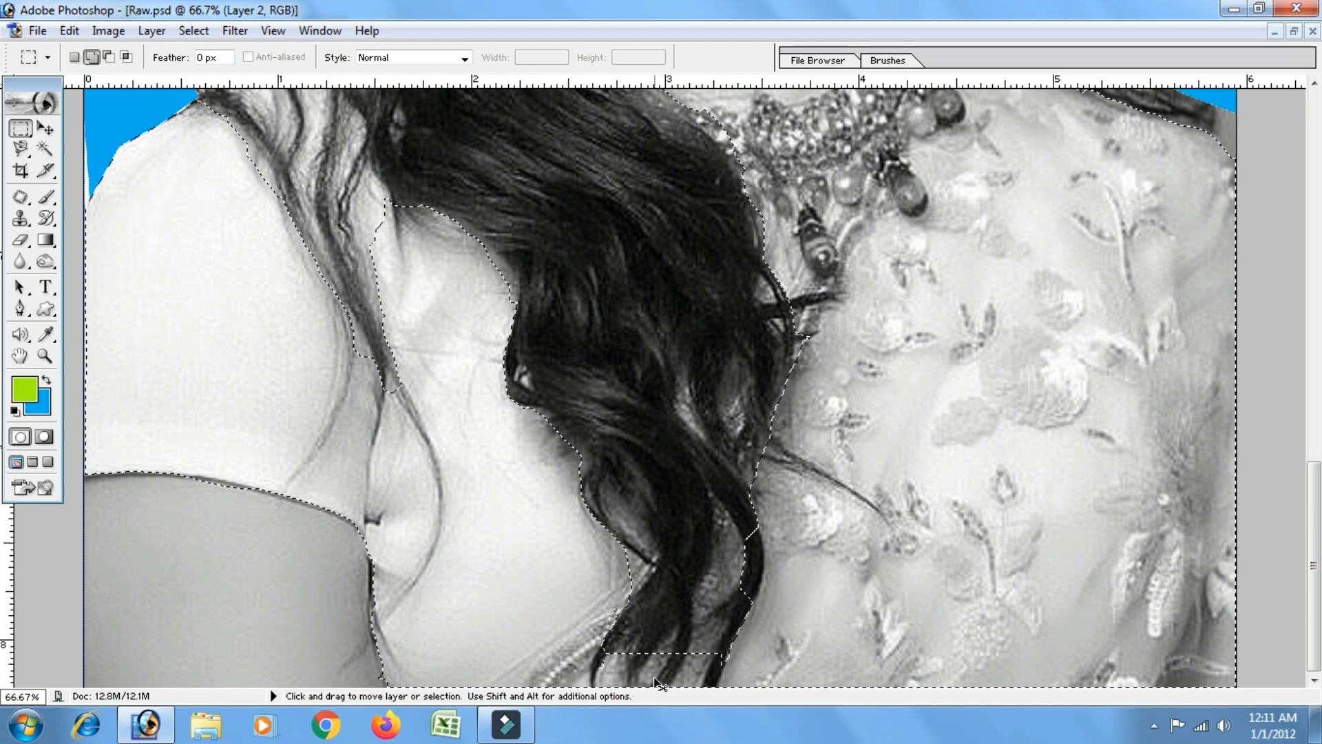
key(ctrl+z)
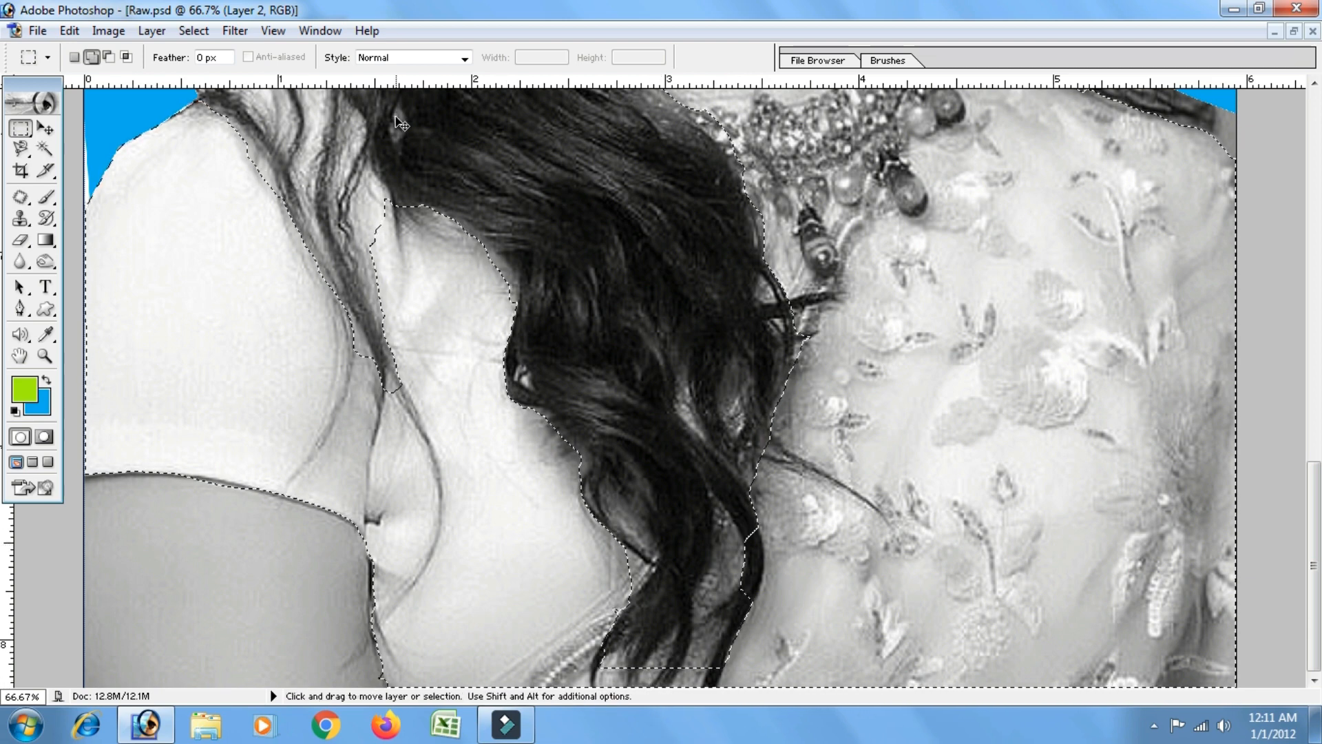
key(ctrl+minus)
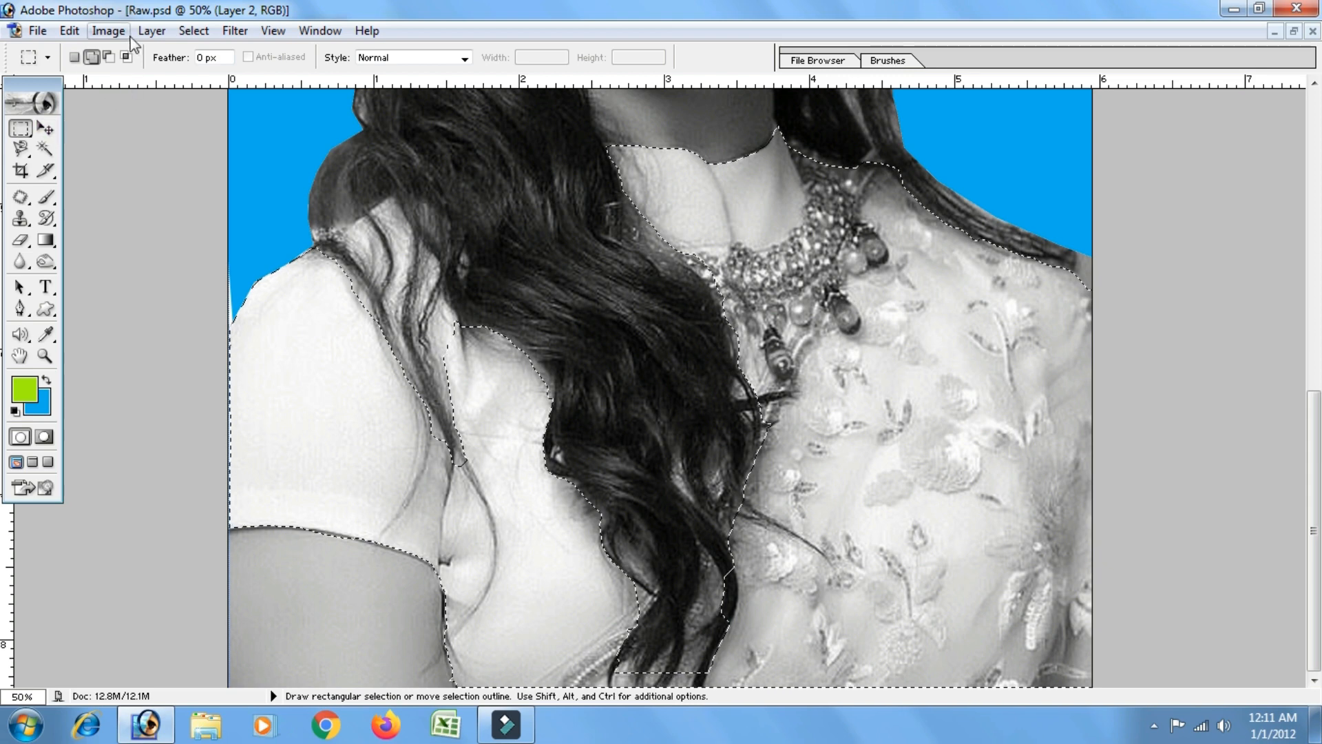
click(108, 30)
click(130, 82)
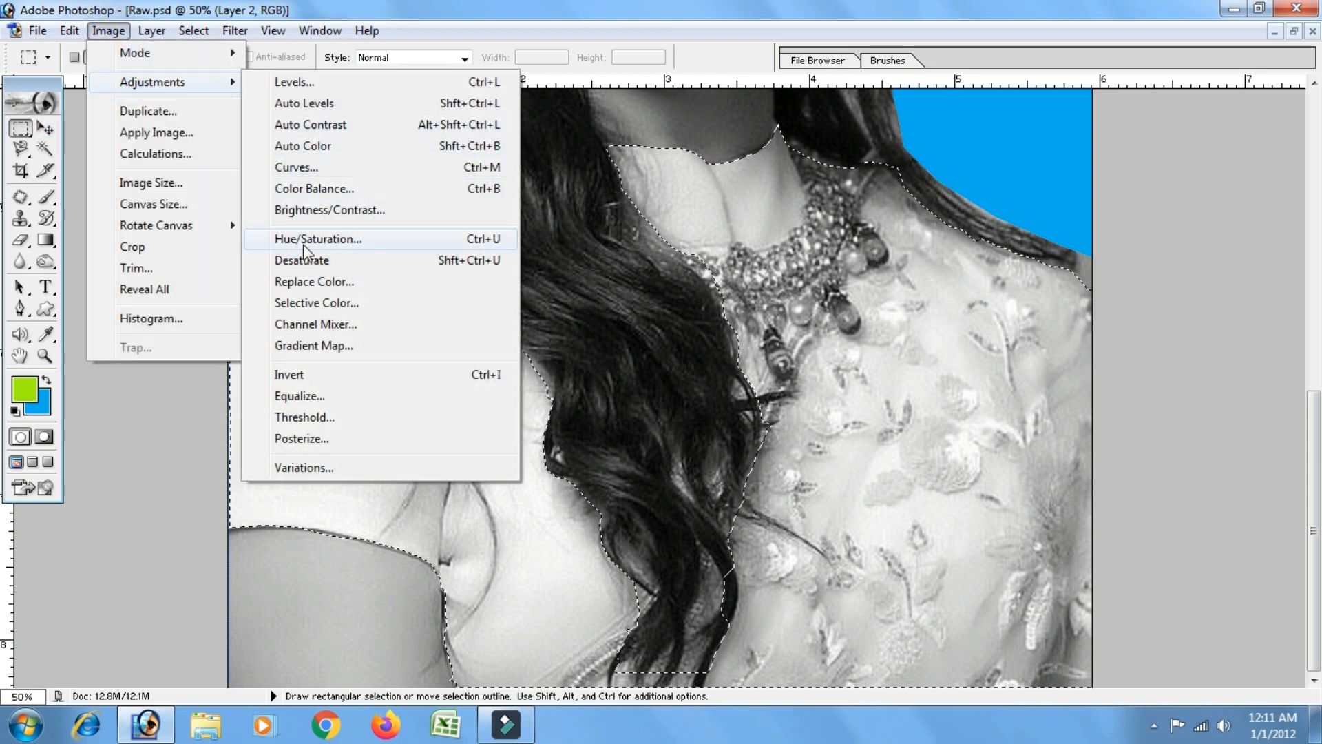
click(357, 246)
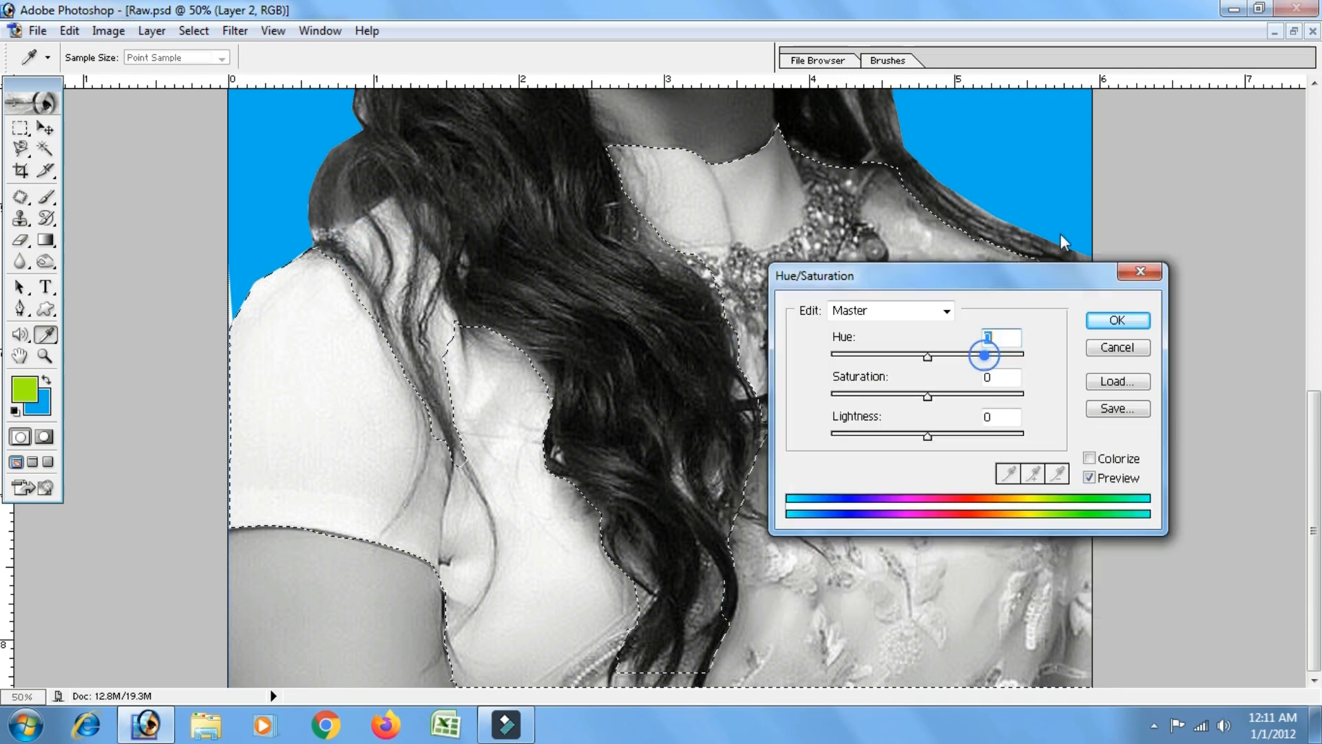
drag(1027, 280, 1134, 188)
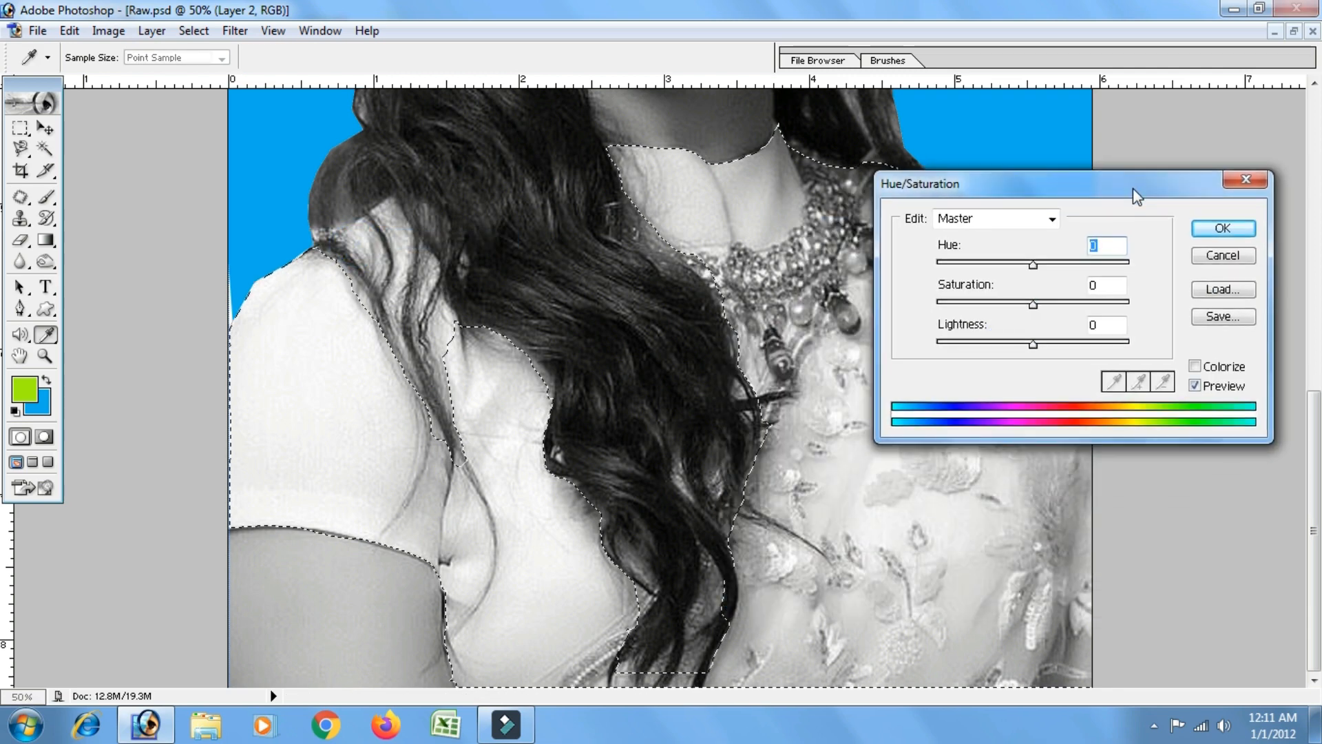
click(1213, 371)
drag(1074, 183, 1102, 154)
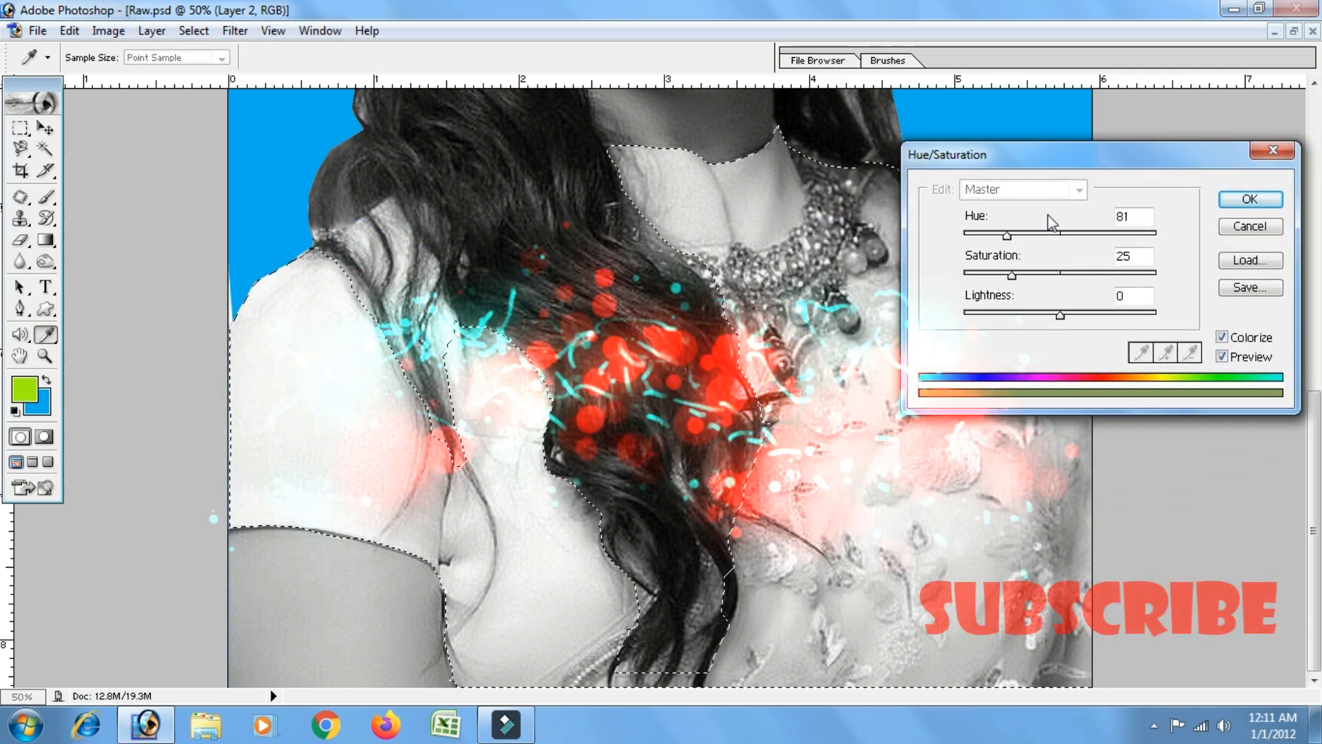
drag(1008, 236, 1061, 241)
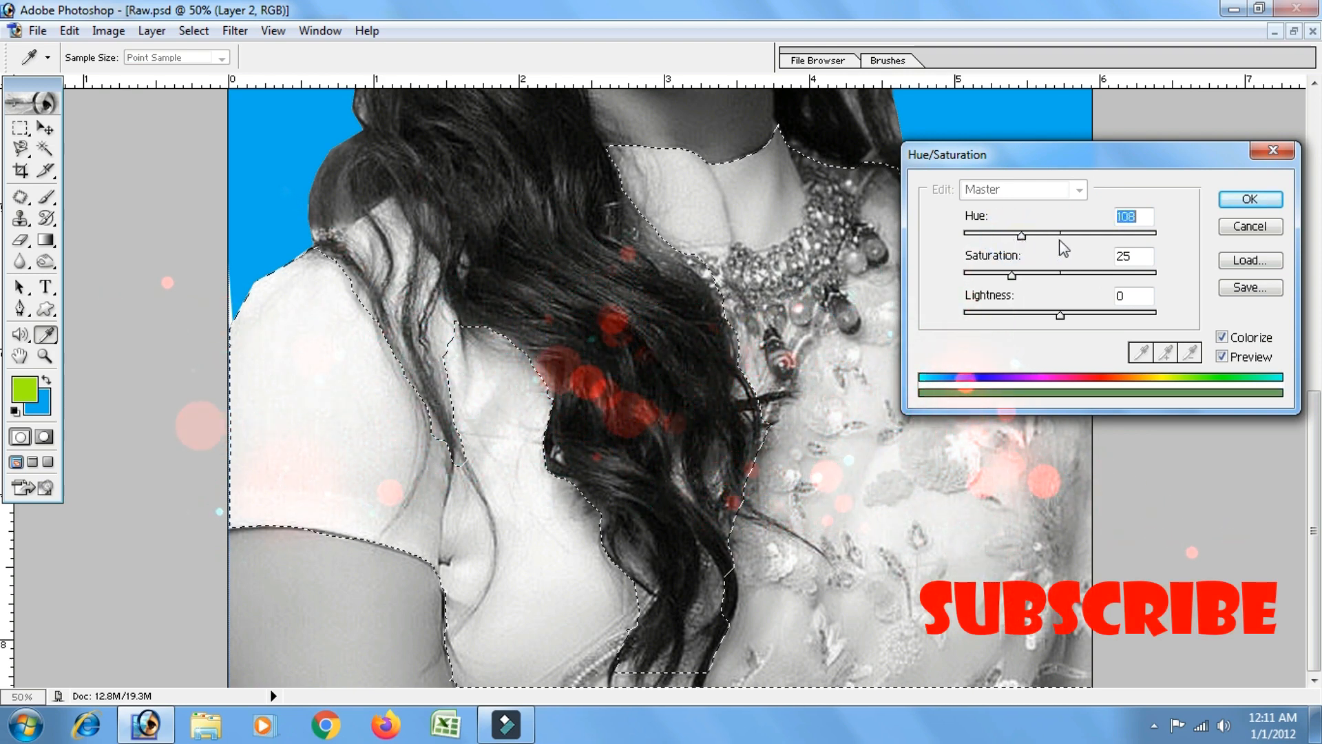
click(1250, 227)
- Restore the closed palettes by resetting the workspace's palette locations
click(320, 30)
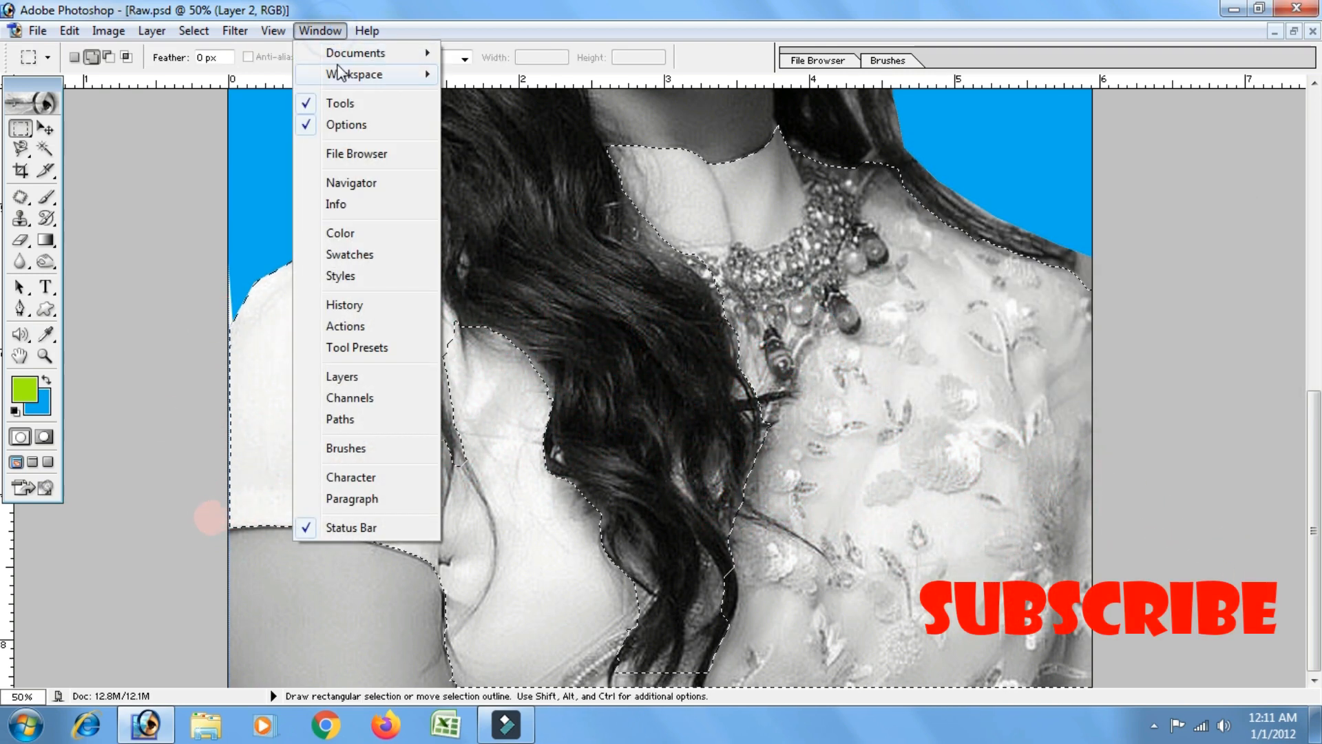
mouse_move(340, 73)
click(458, 124)
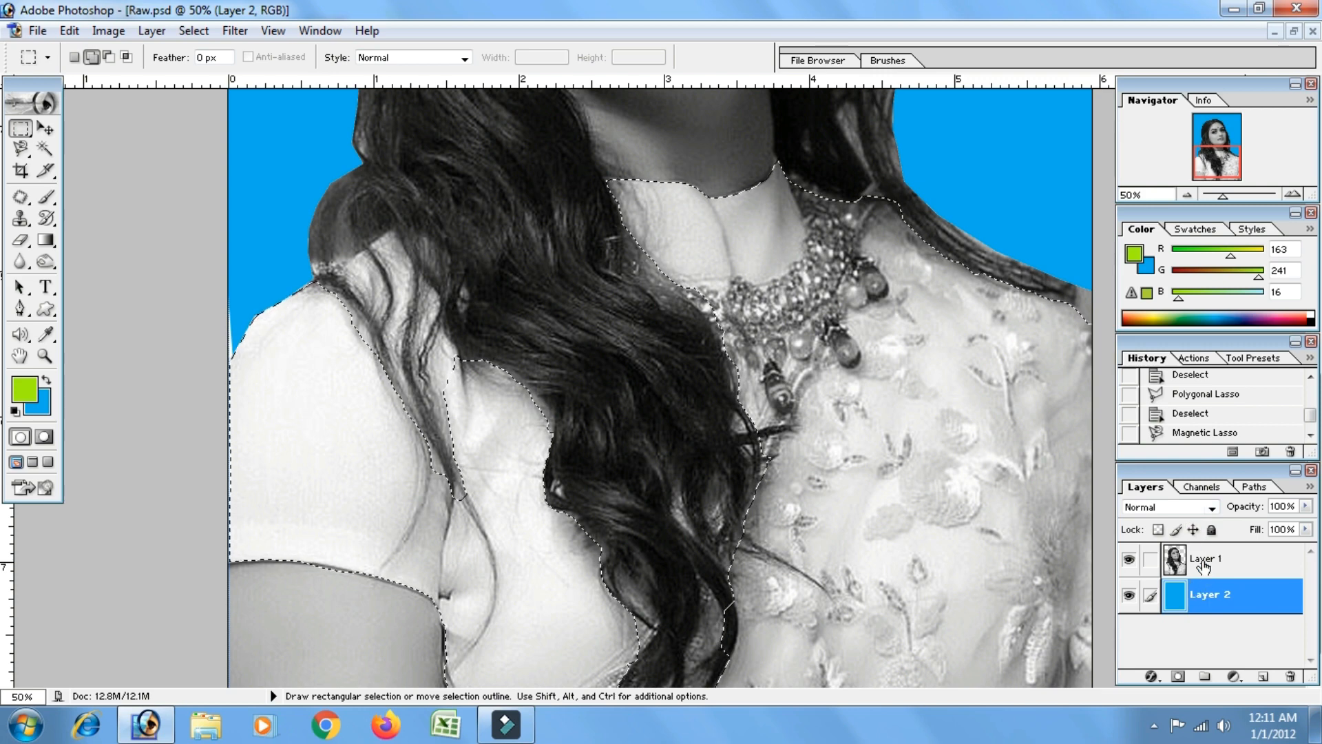
- Colorize the selected dress on Layer 1 purple with Hue/Saturation and clear the selection
click(1204, 561)
click(96, 33)
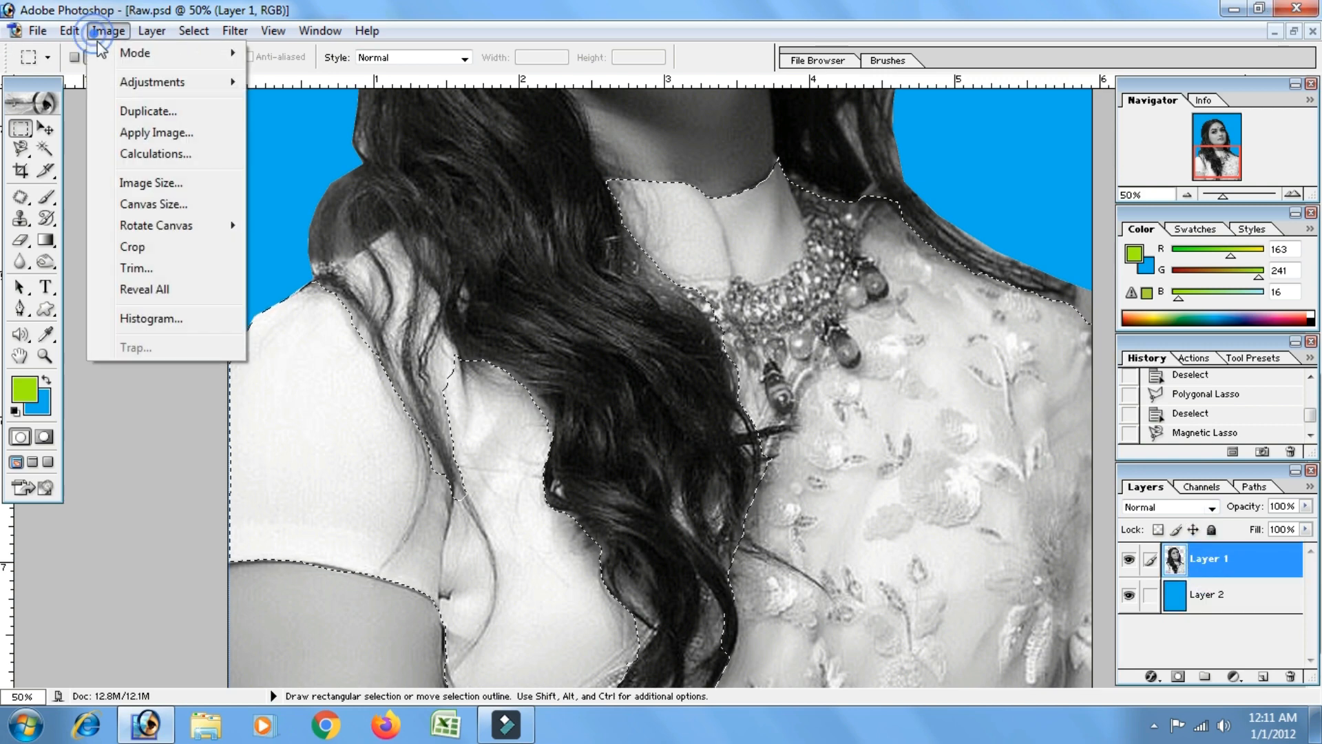
click(100, 82)
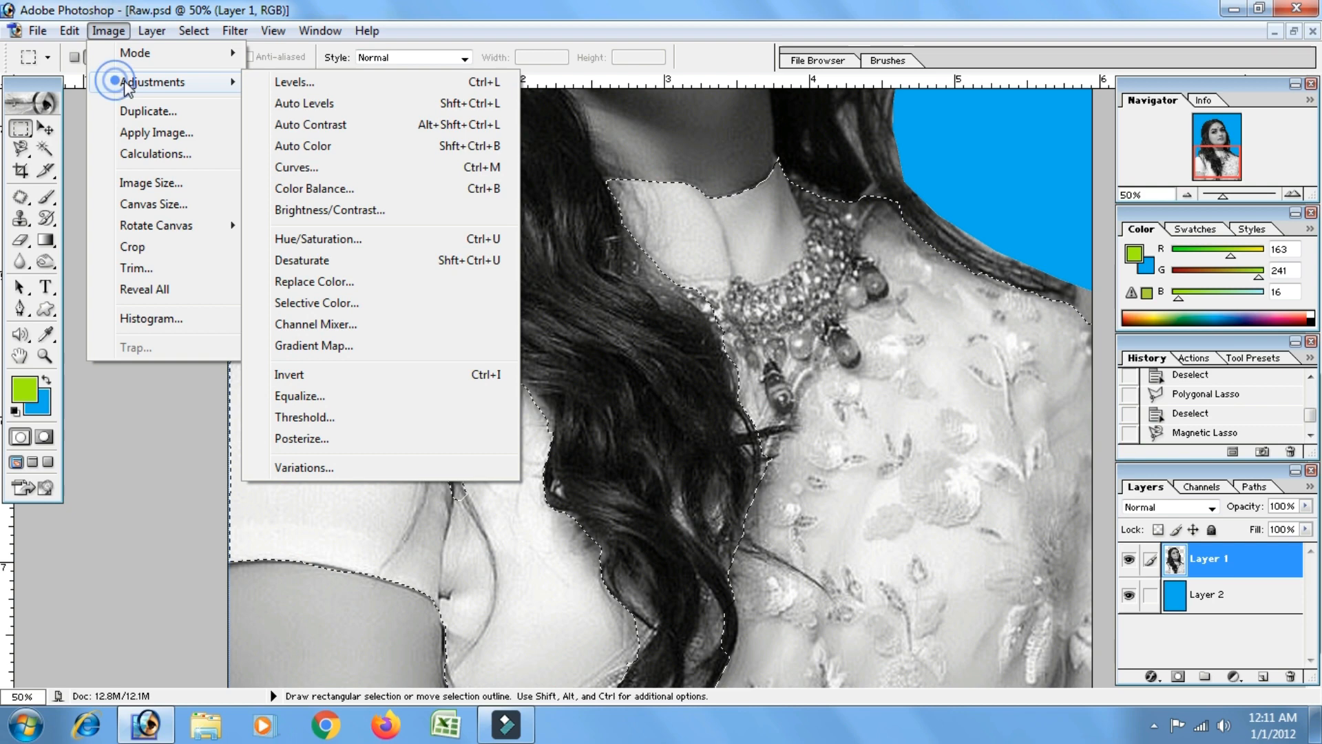
click(357, 246)
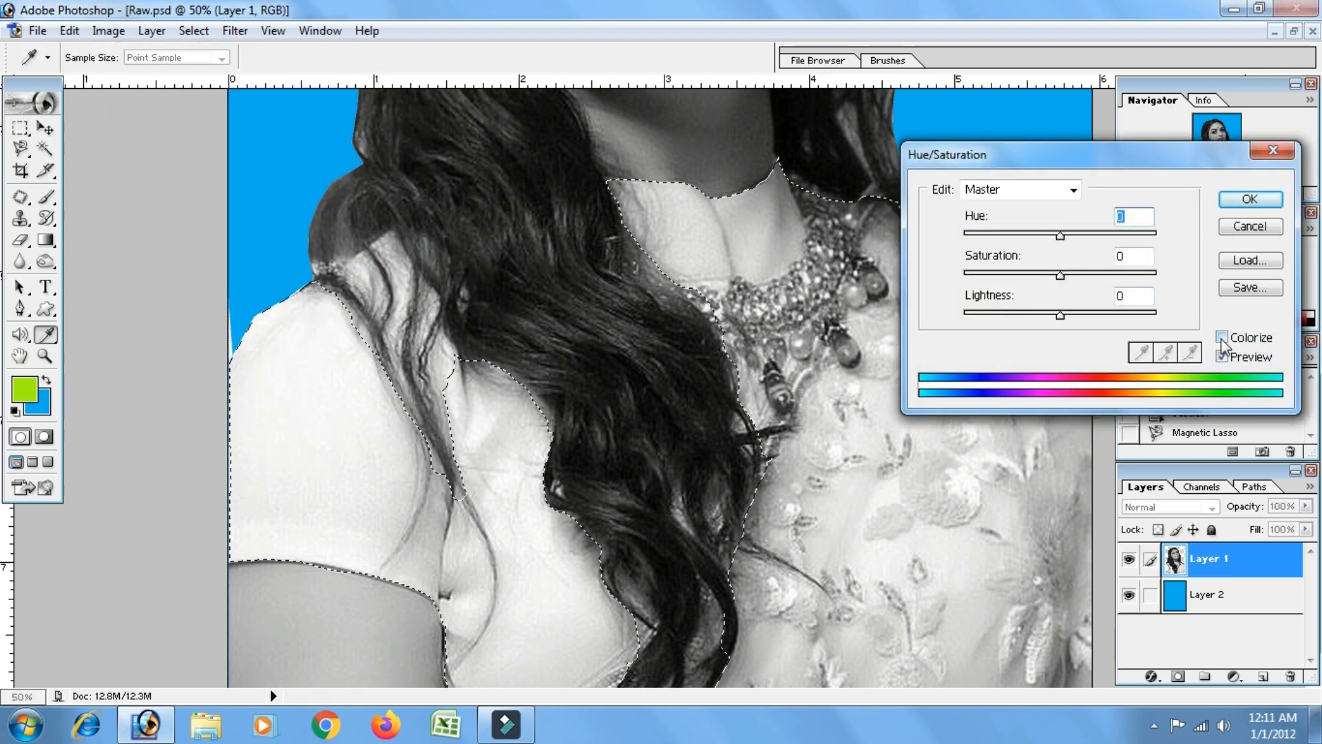
click(1221, 337)
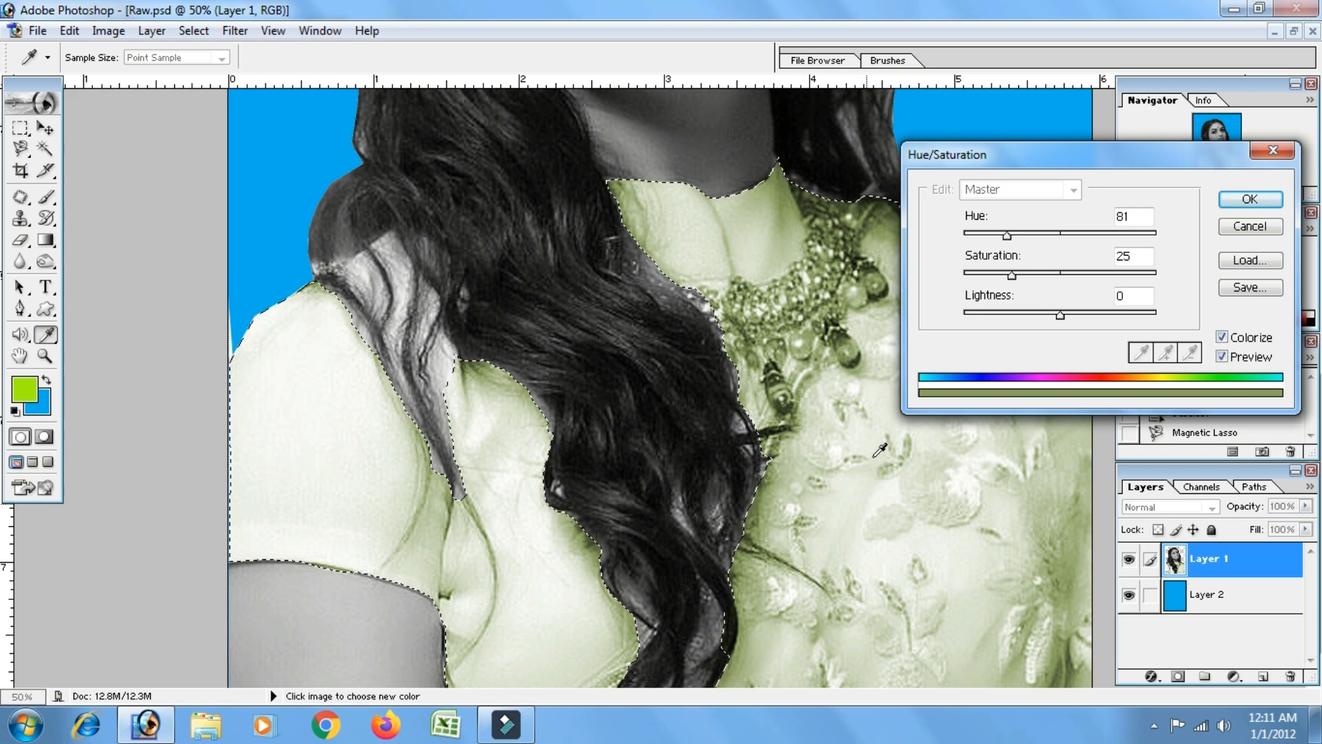
drag(1017, 239, 1114, 239)
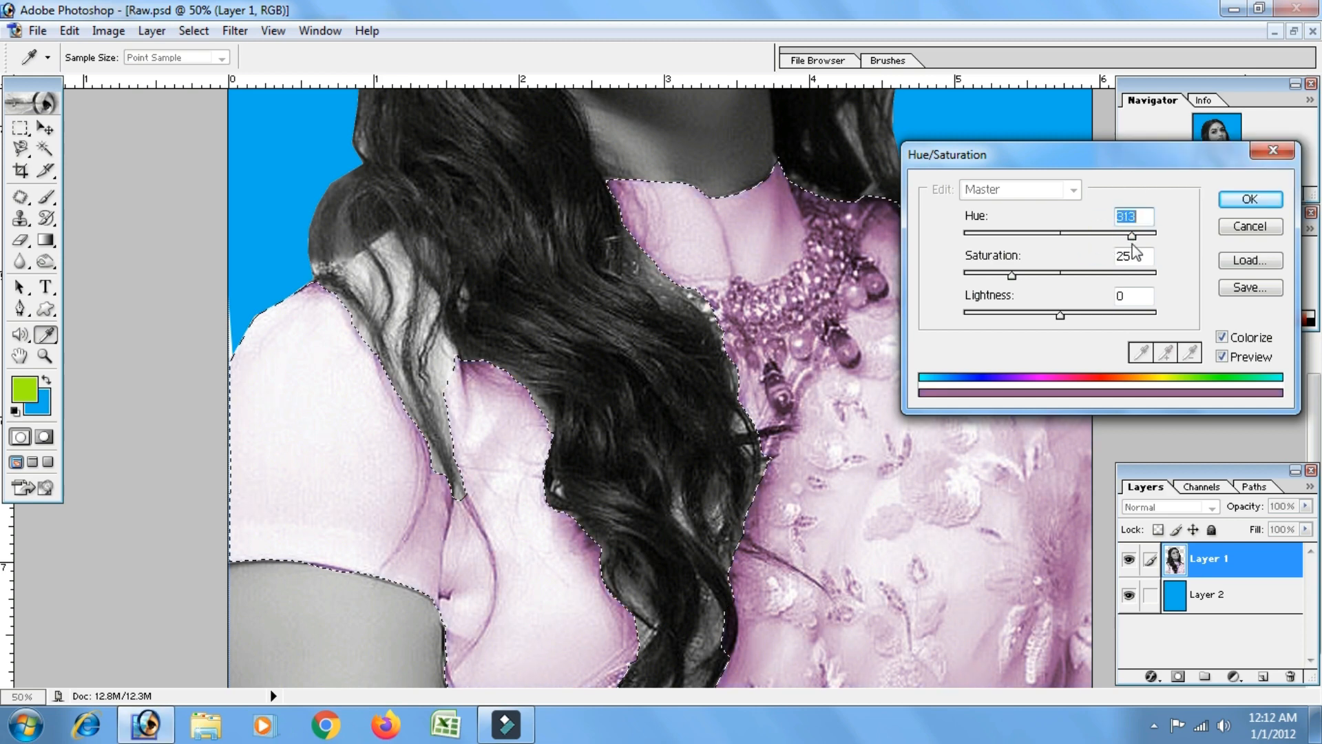
drag(1011, 275, 1061, 314)
click(1249, 199)
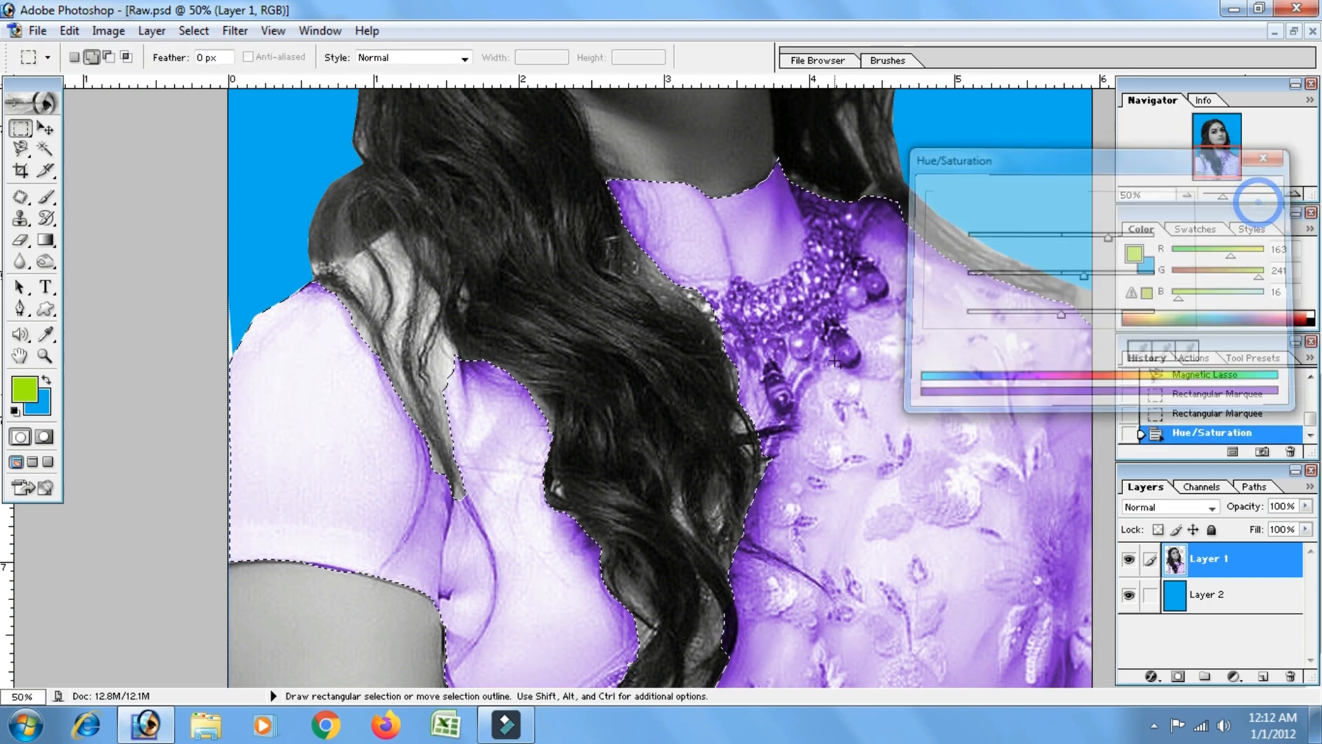
key(ctrl+d)
- Select the face and neck with the Magnetic Lasso, following the hairline, jaw, neck and dress collar
drag(455, 321, 457, 349)
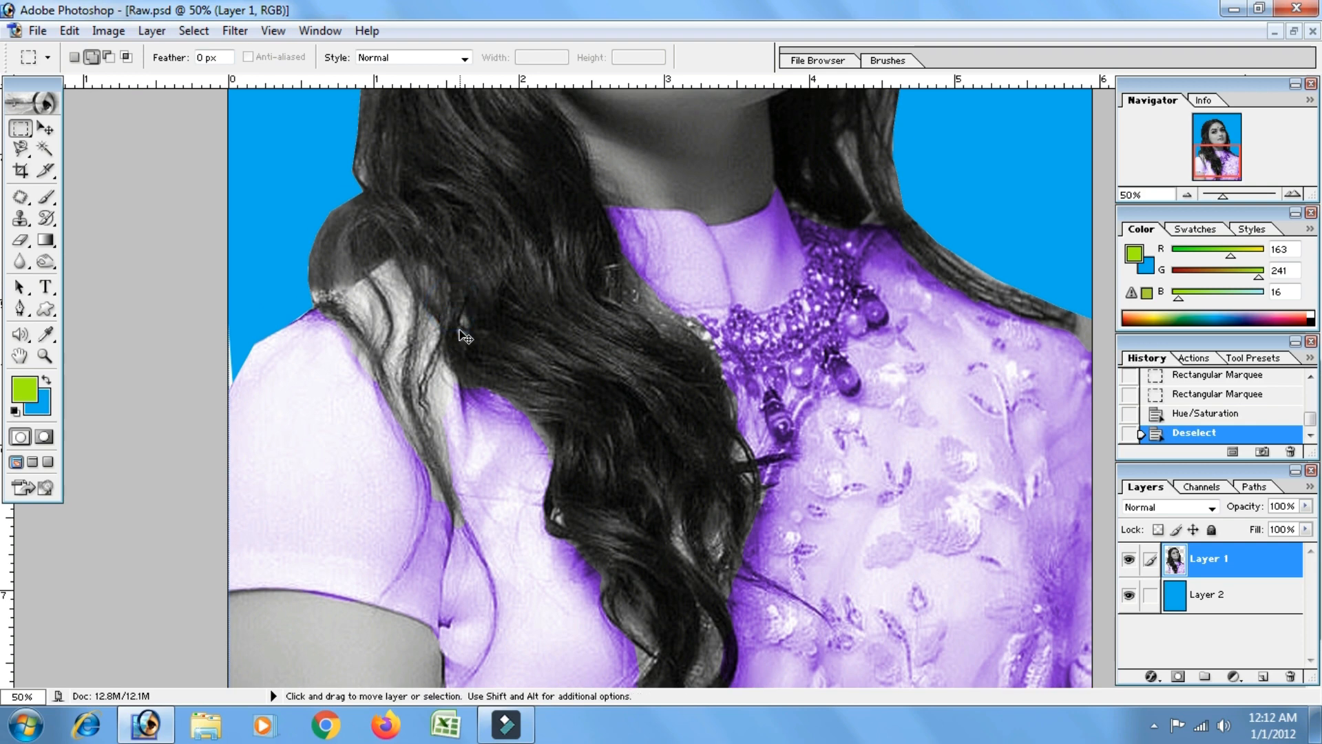
key(ctrl+minus)
key(ctrl+plus)
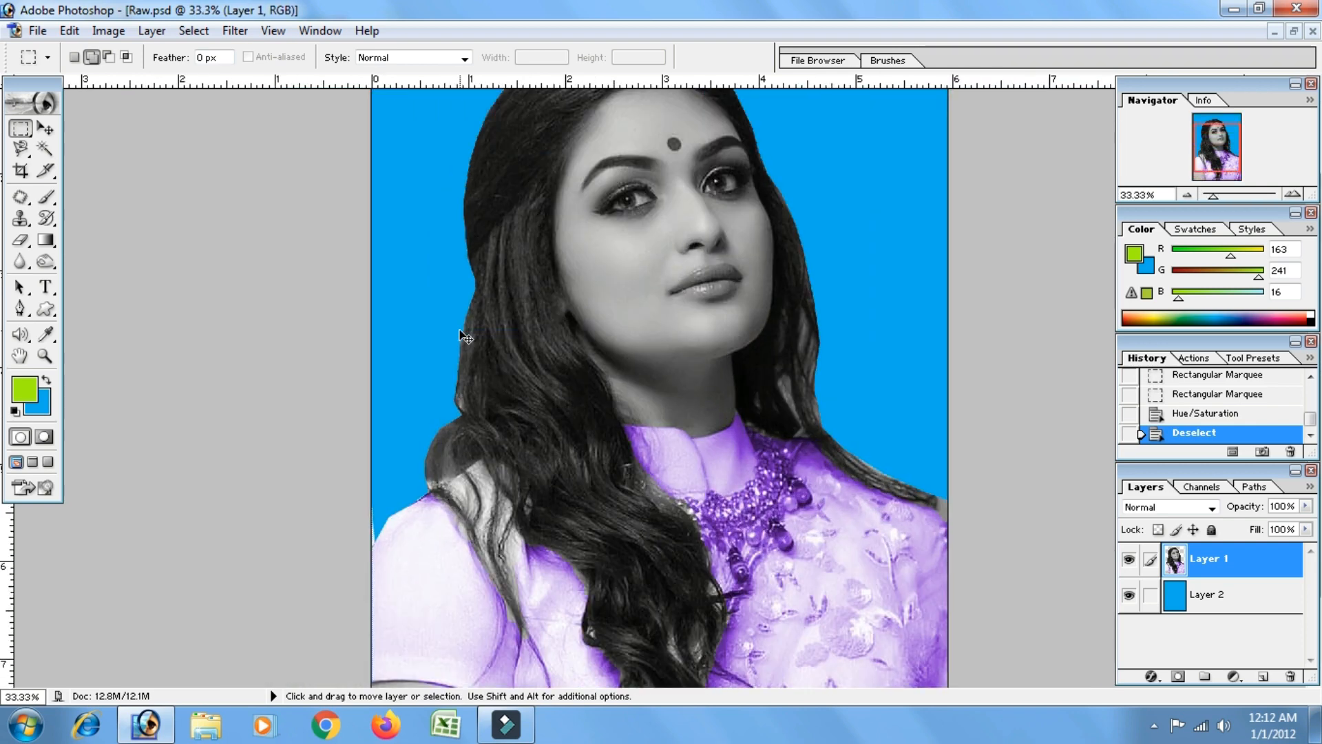
key(ctrl+plus)
drag(481, 384, 586, 382)
drag(598, 228, 568, 373)
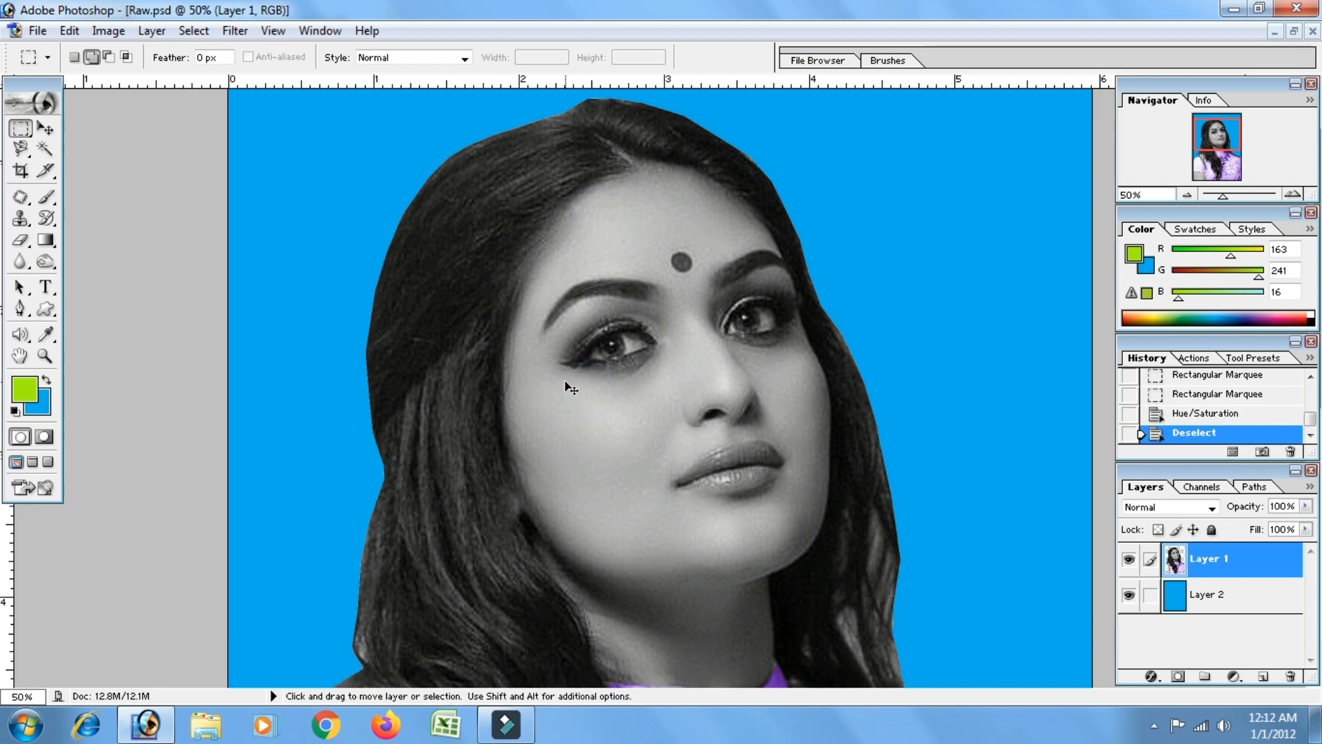
key(ctrl+plus)
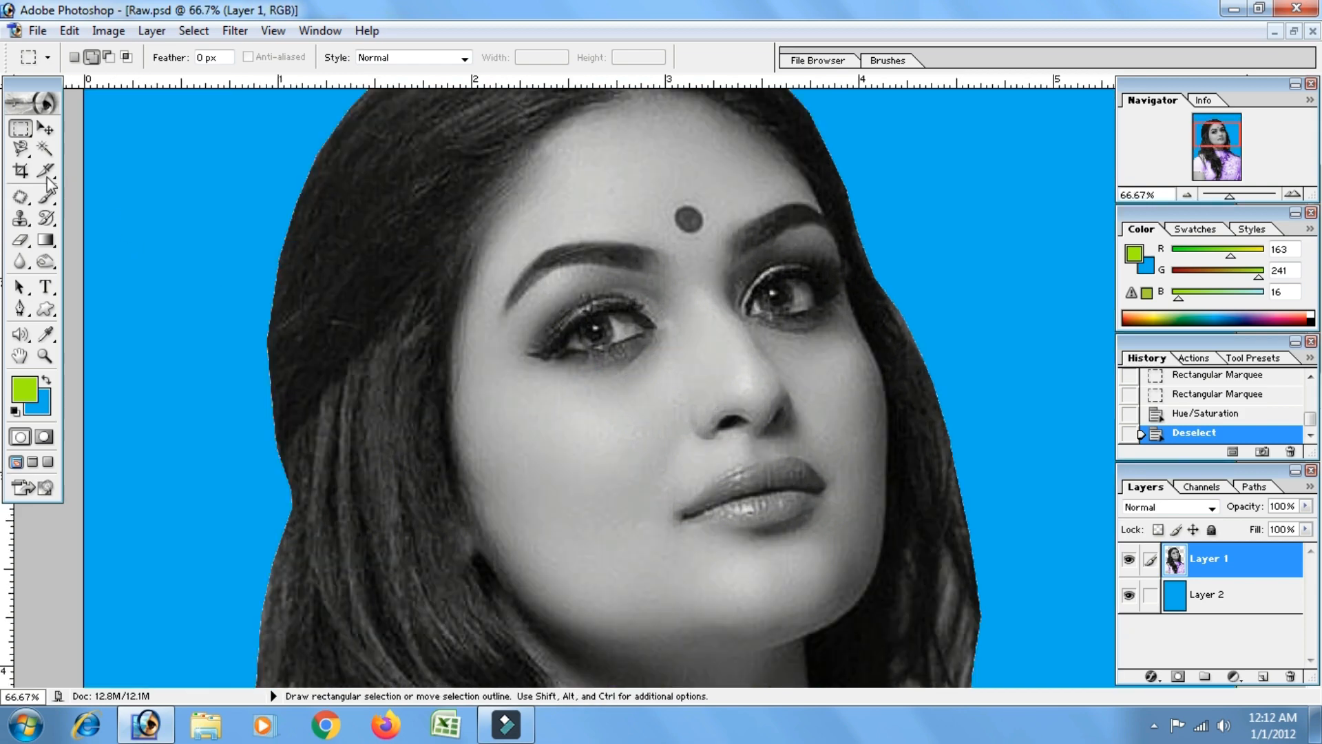
click(21, 148)
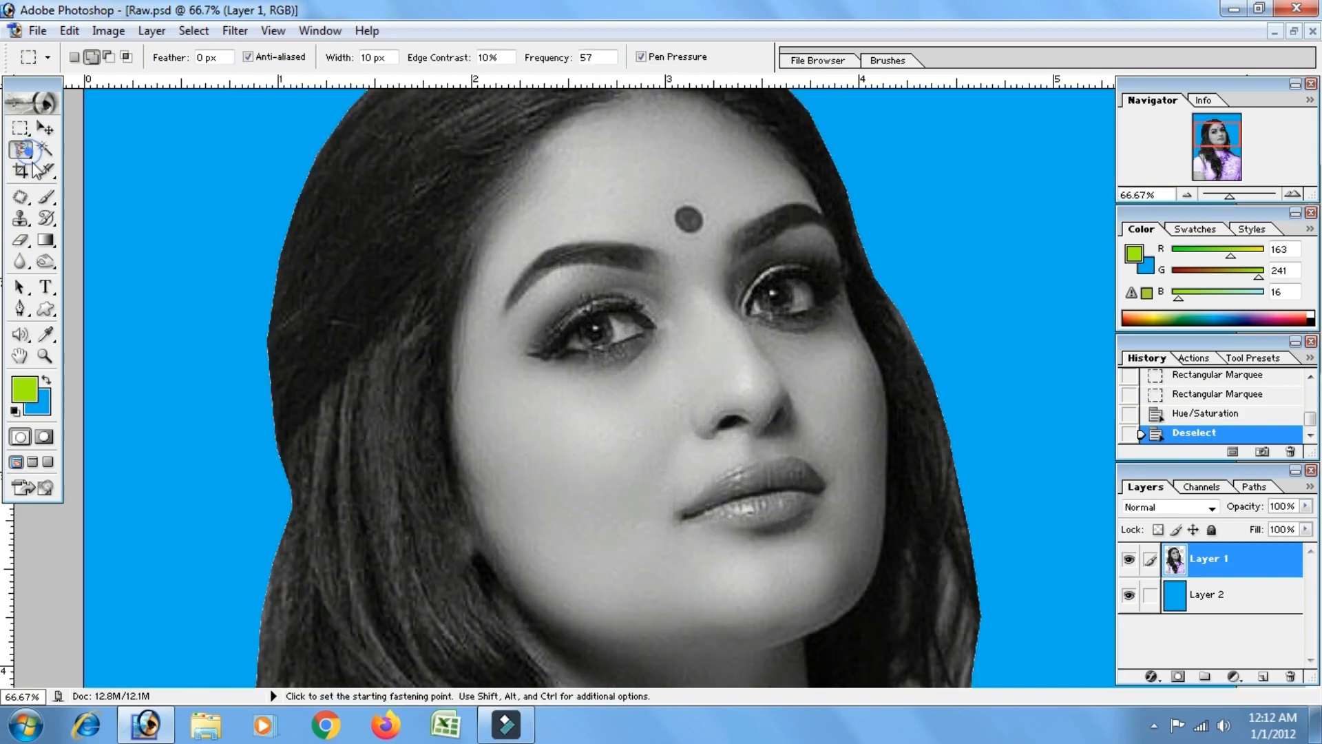
click(451, 329)
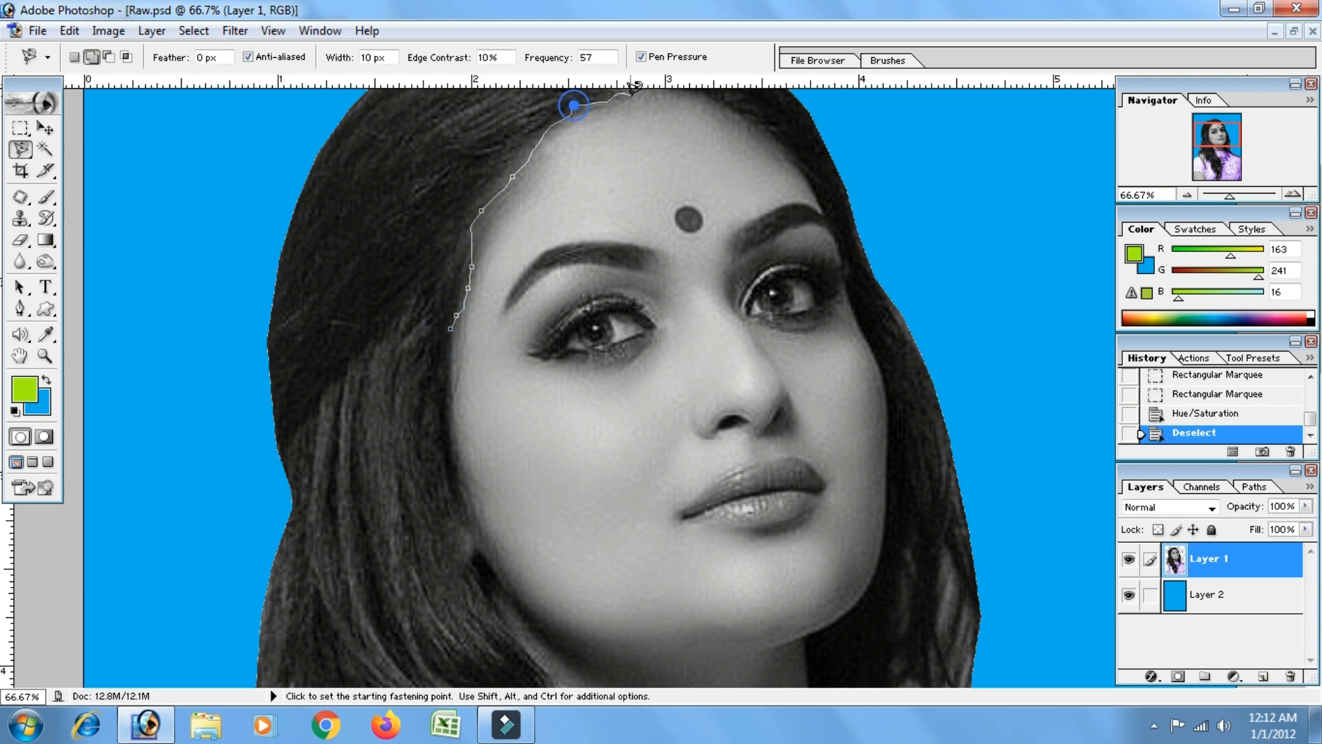
drag(647, 95, 649, 140)
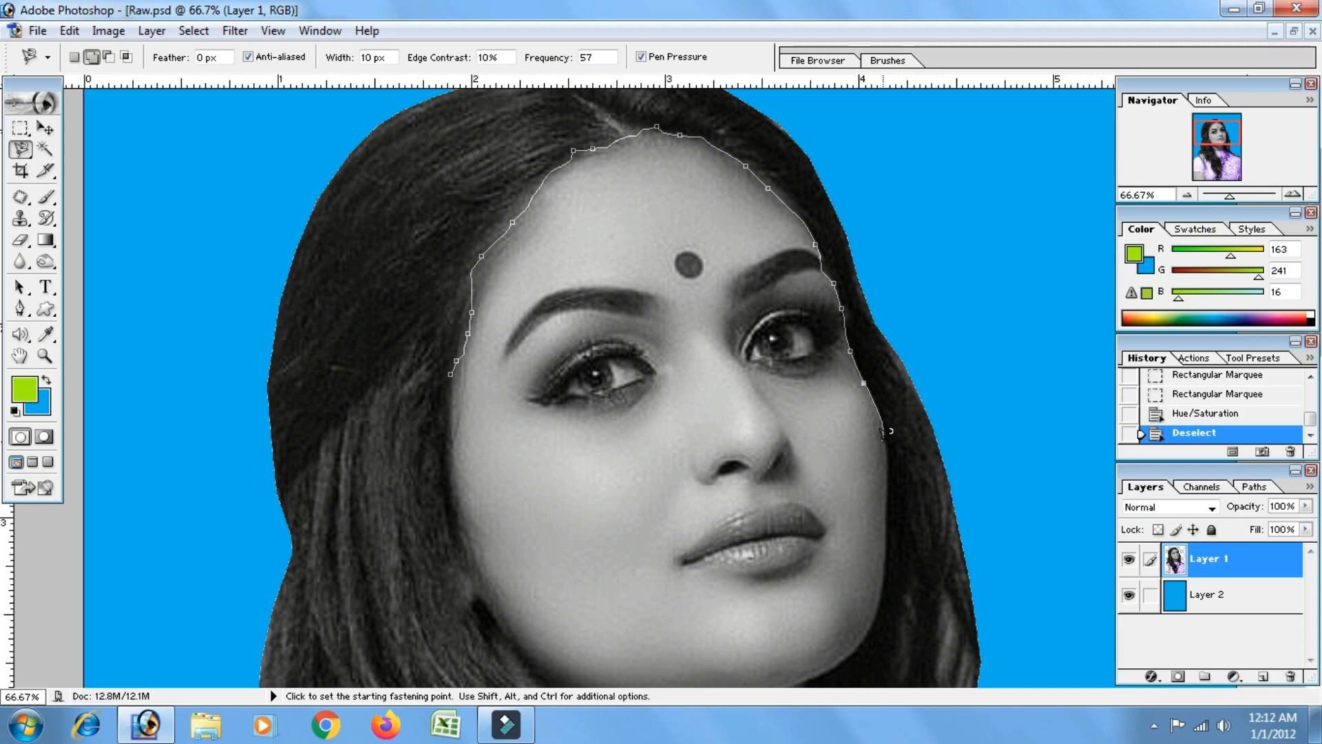
drag(882, 446, 883, 304)
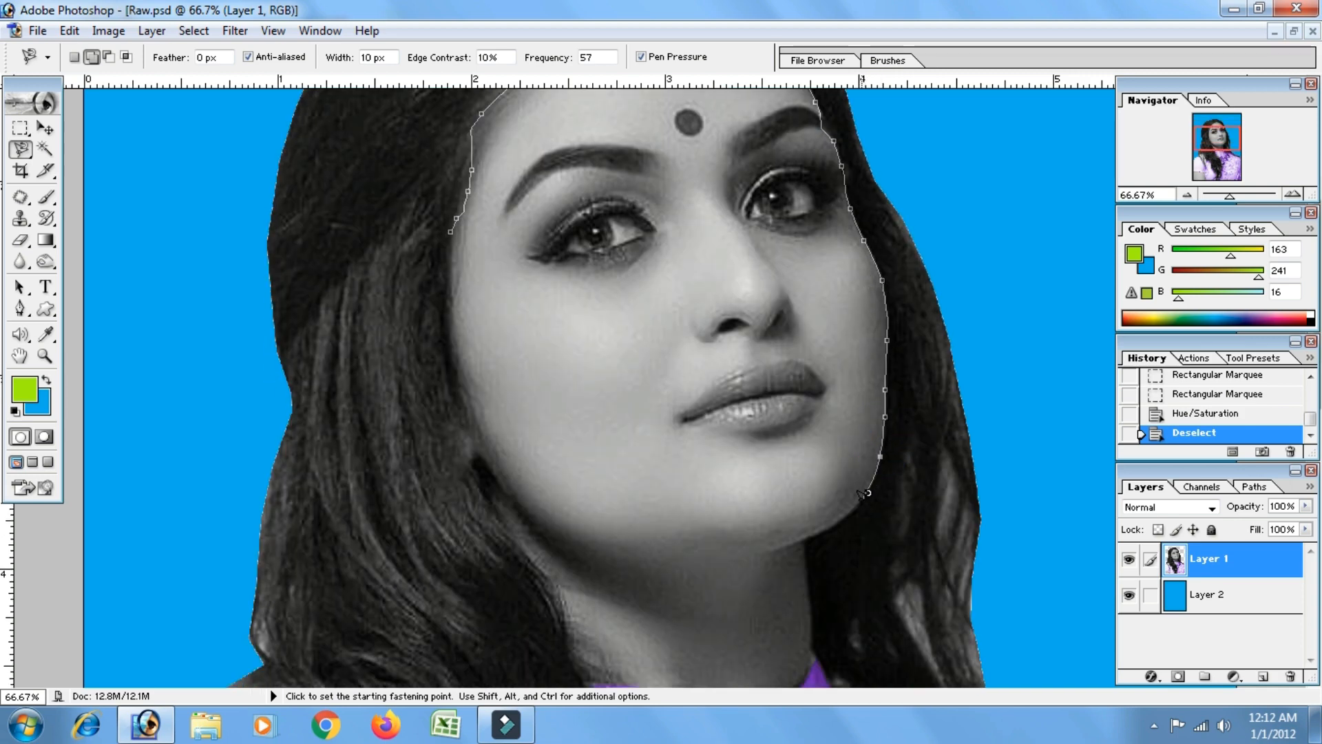
drag(807, 540, 788, 415)
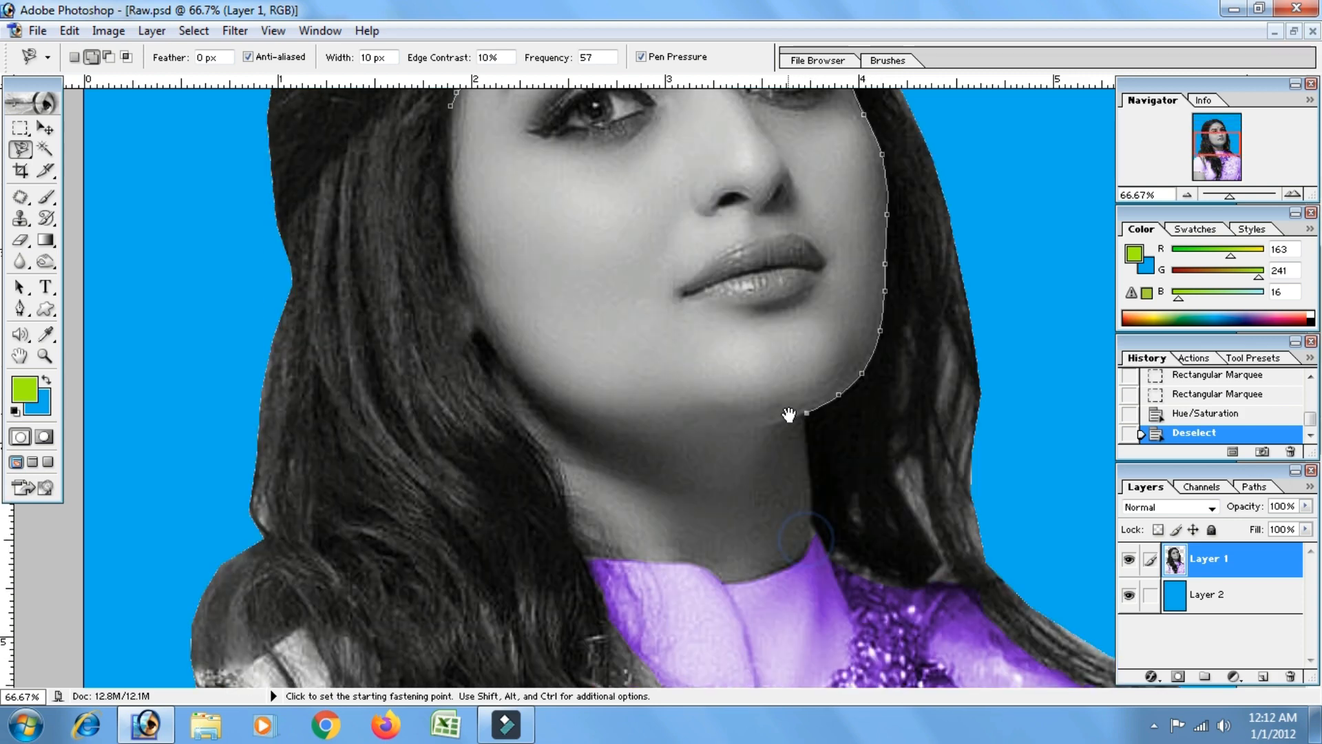
click(720, 585)
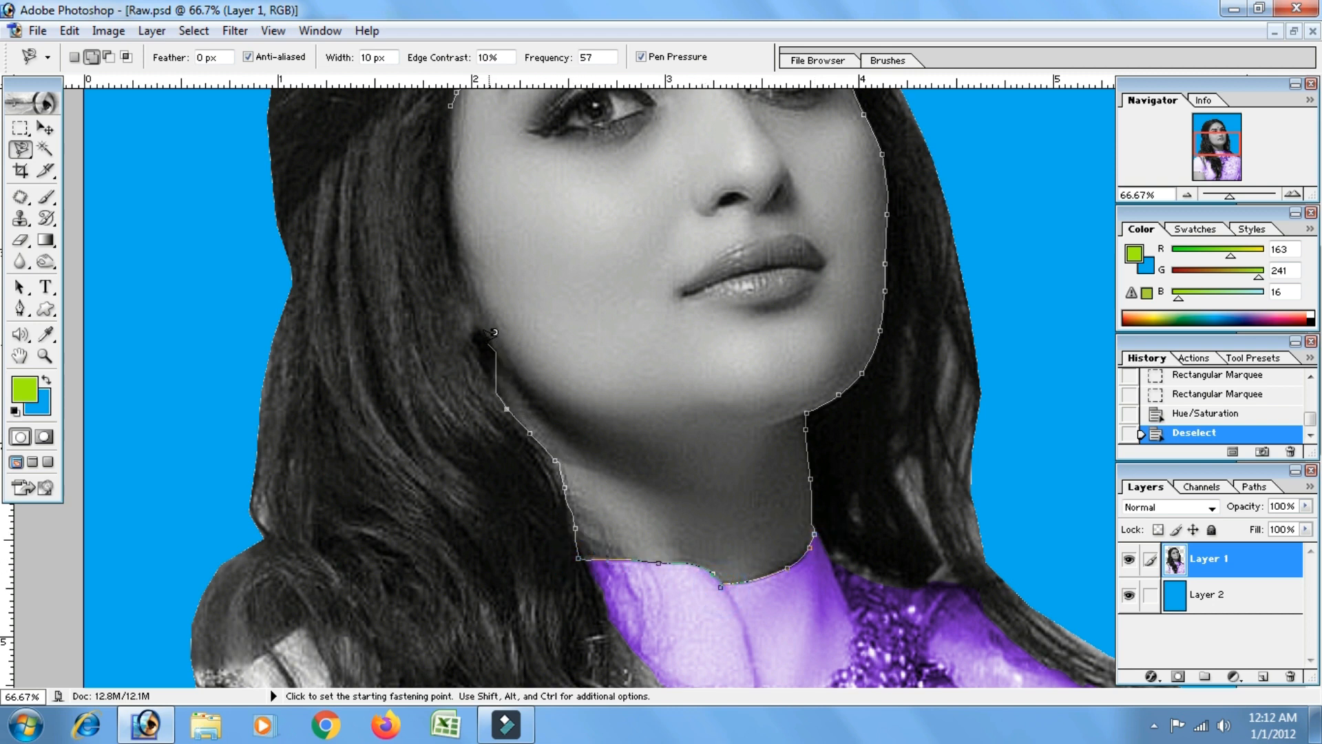
click(455, 99)
- Colorize the selected face and neck with Hue/Saturation, using hue 56, saturation 26 and lightness +2
scroll(551, 206, up, 3)
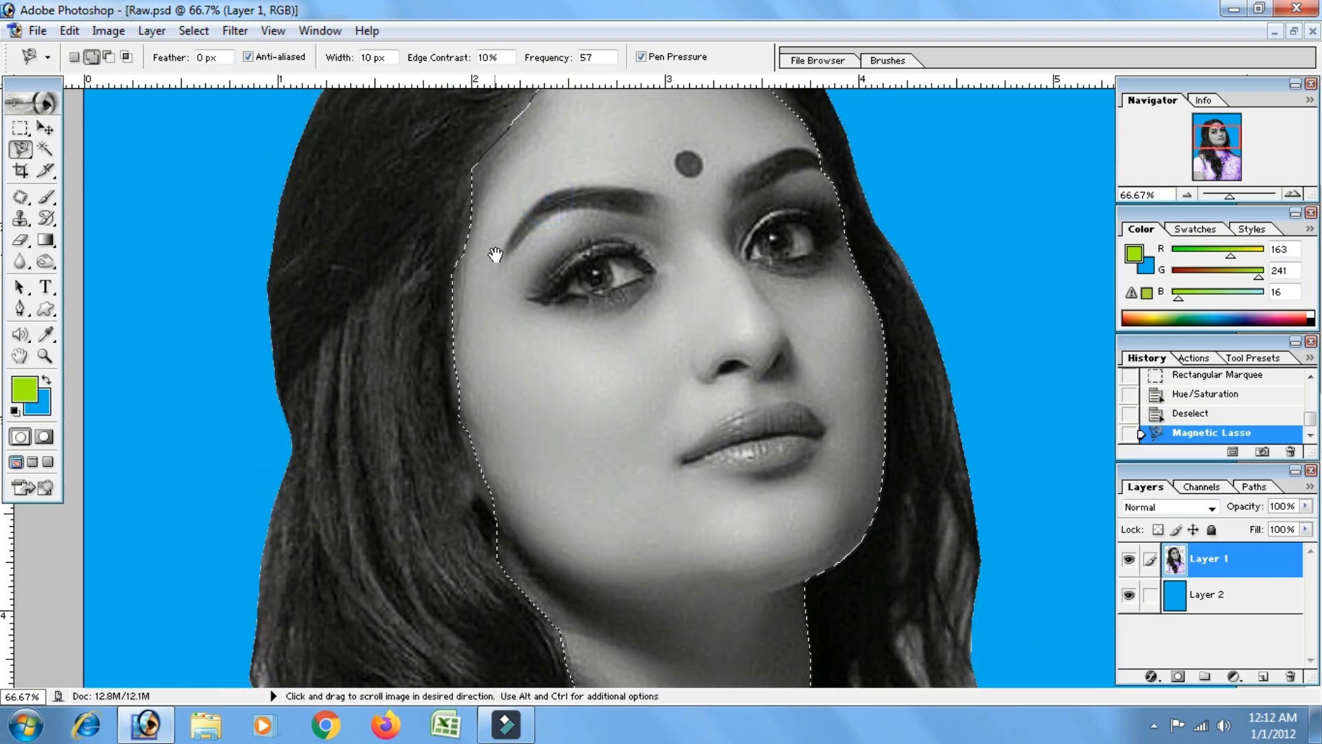
drag(496, 255, 577, 327)
mouse_move(152, 82)
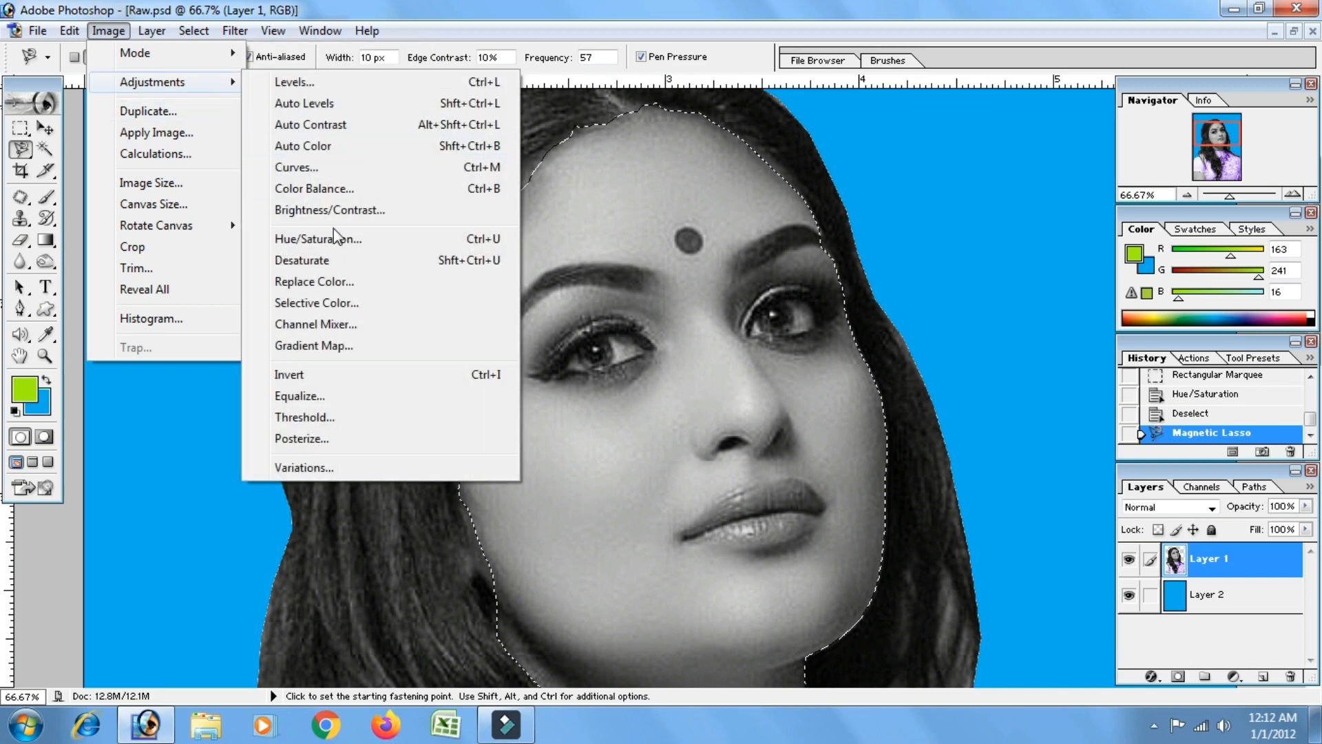
click(332, 239)
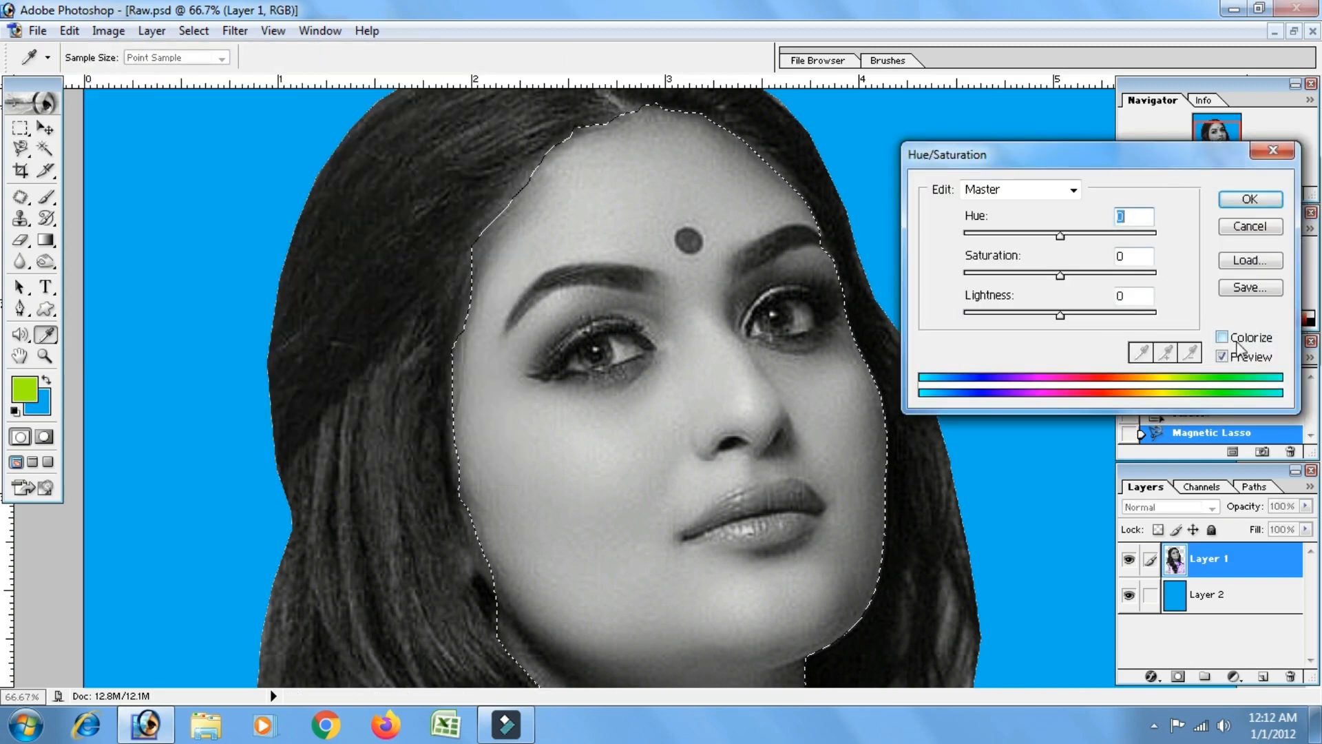
click(1223, 337)
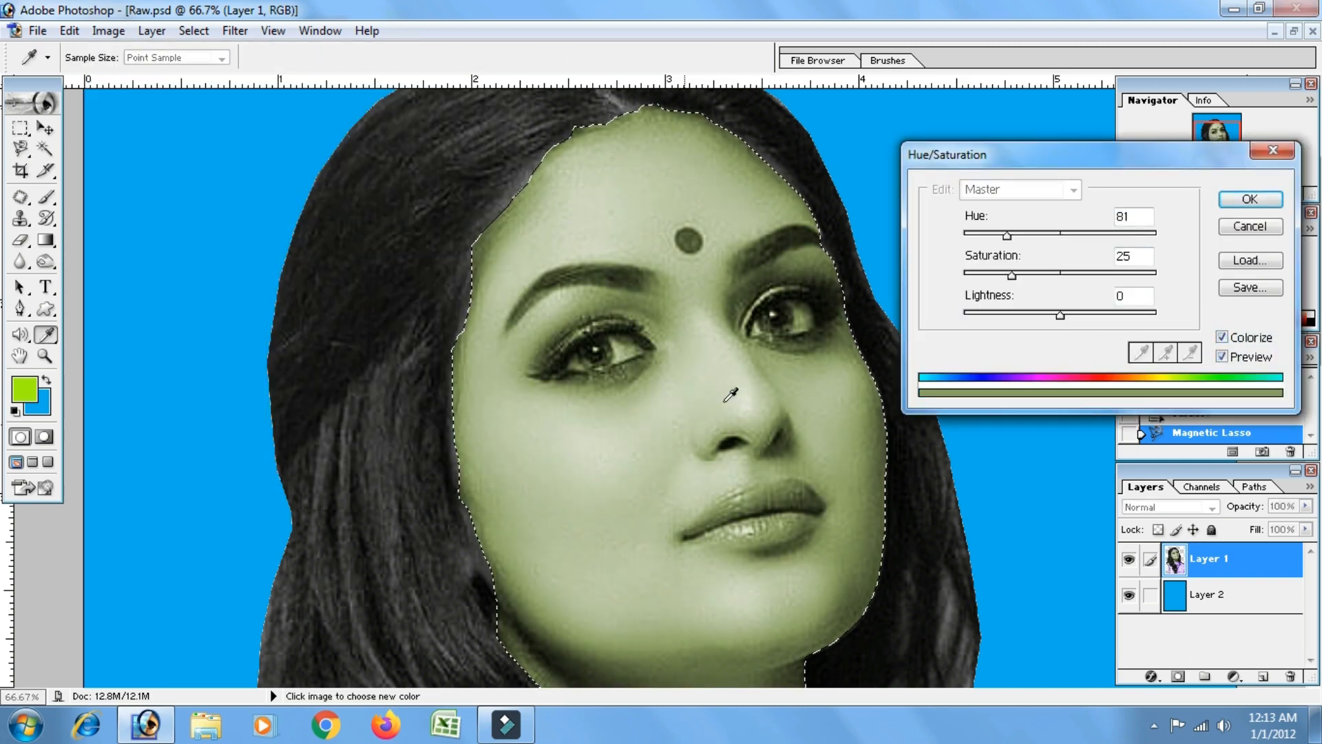
mouse_move(1009, 237)
mouse_down()
mouse_move(1138, 237)
mouse_move(1000, 237)
mouse_up()
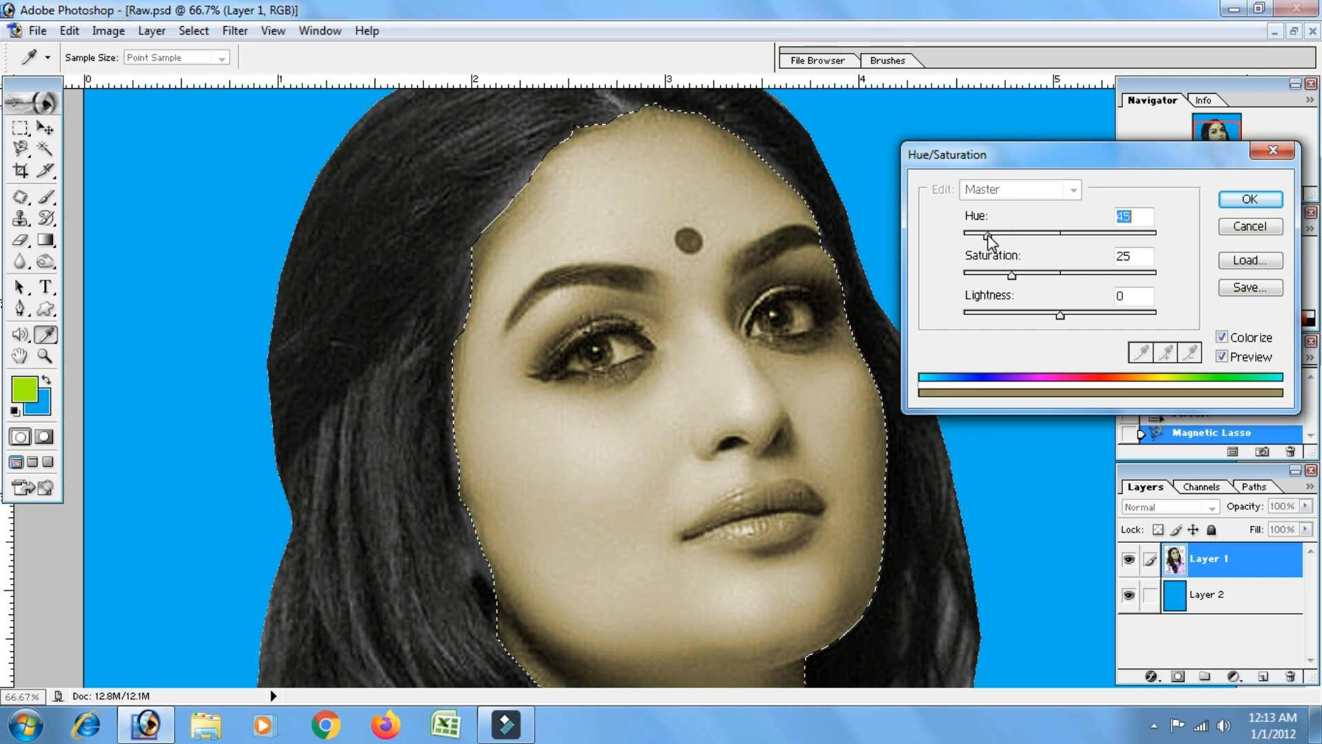
mouse_move(1021, 279)
mouse_down()
mouse_move(1078, 276)
mouse_move(992, 281)
mouse_move(1014, 276)
mouse_up()
click(1062, 317)
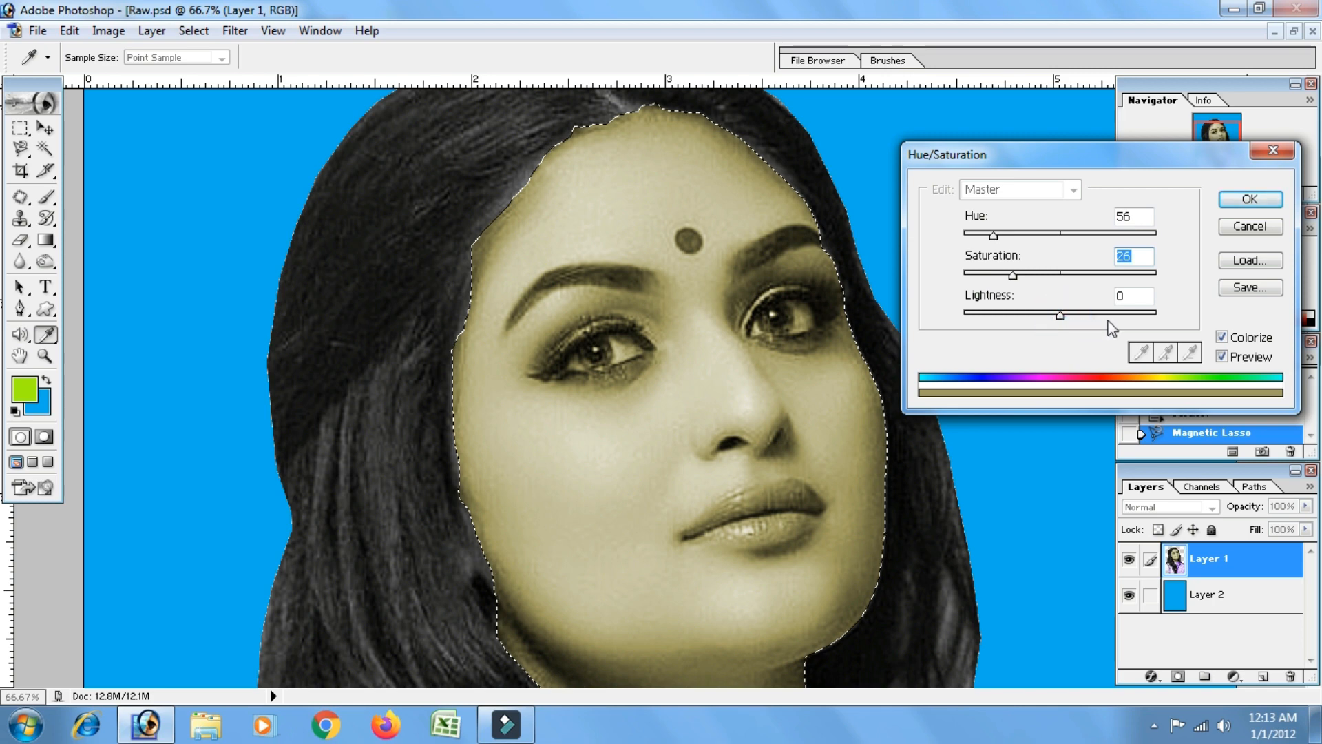
mouse_move(1068, 321)
mouse_down()
mouse_move(1095, 324)
mouse_move(1065, 325)
mouse_up()
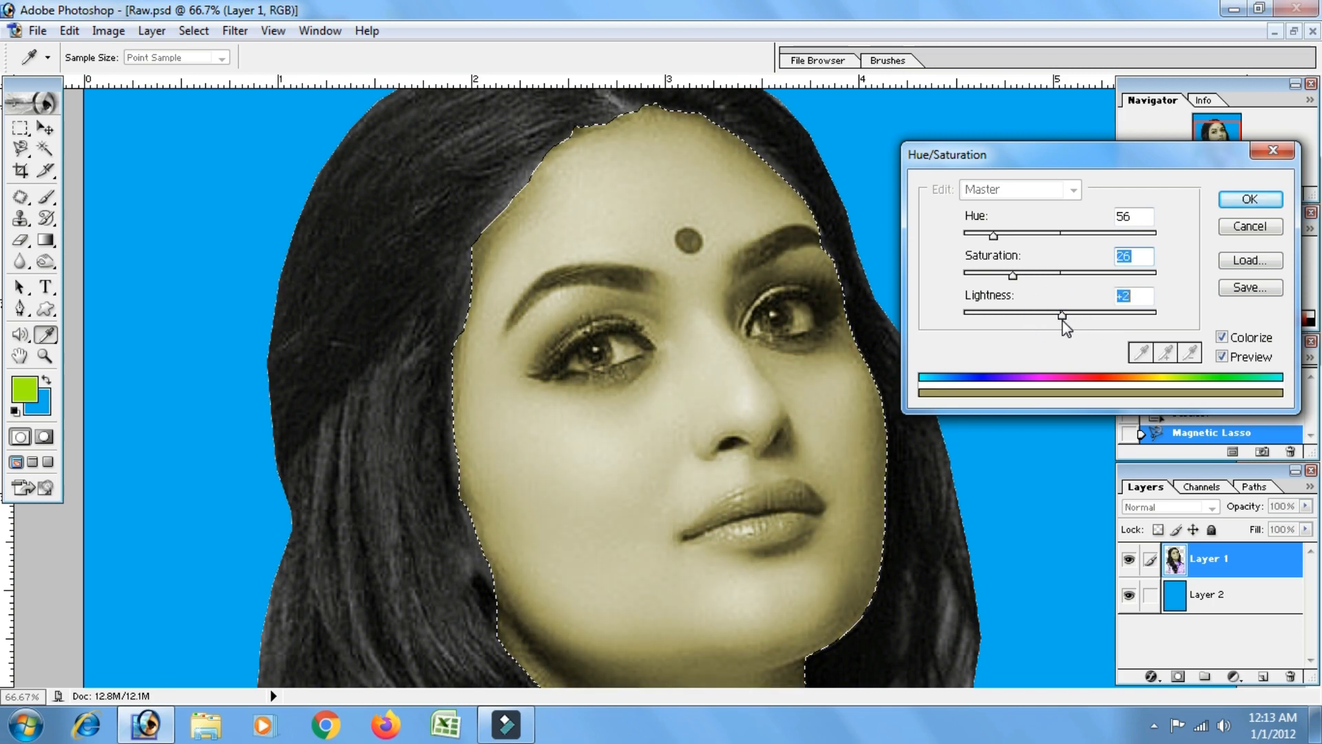
- Adjust the skin color to hue 34 and saturation 32, apply it, and clear the selection
drag(1013, 277, 982, 236)
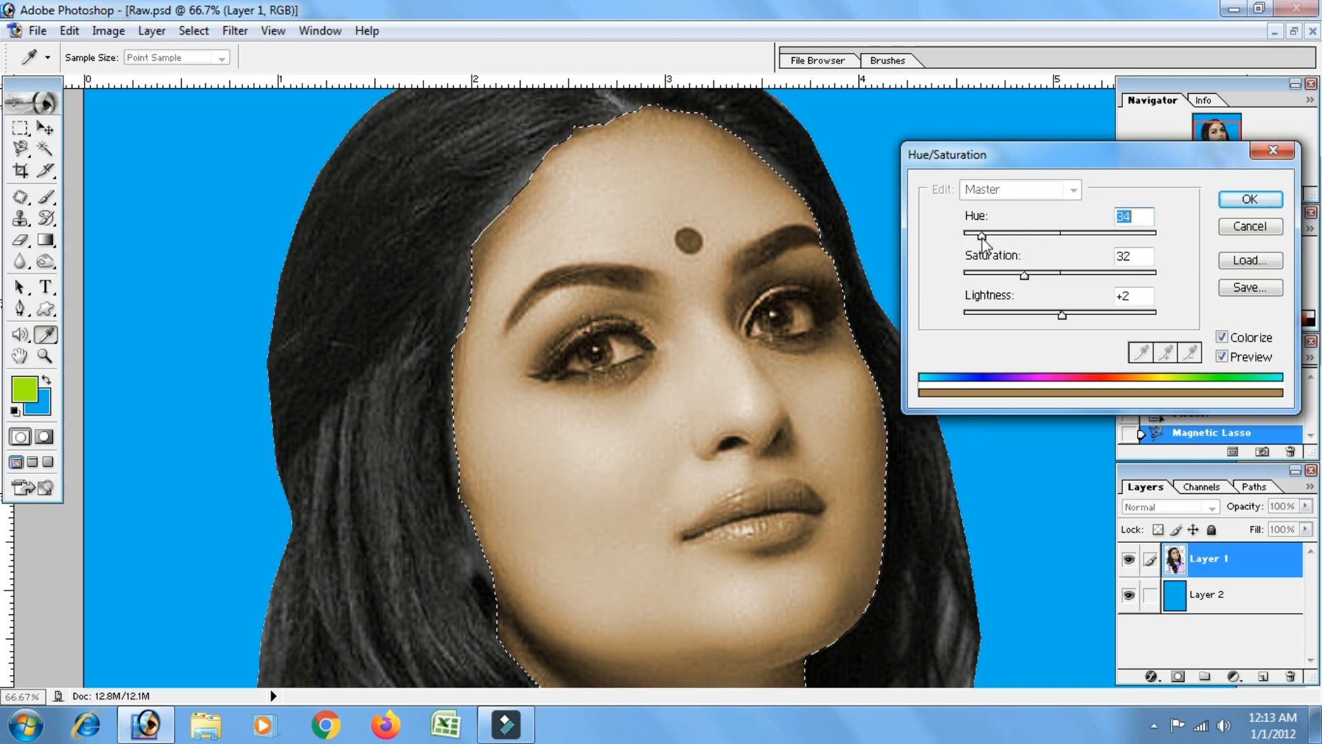
drag(1025, 272, 1033, 277)
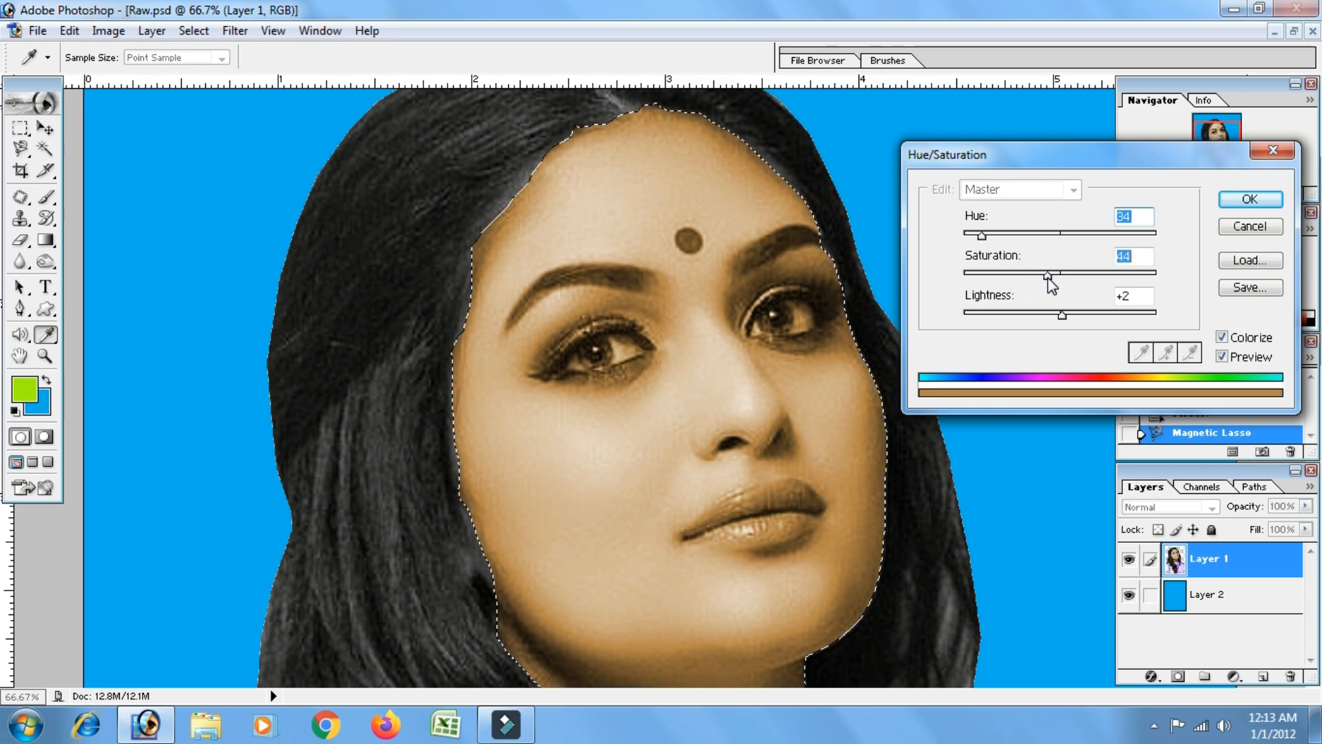
click(1250, 199)
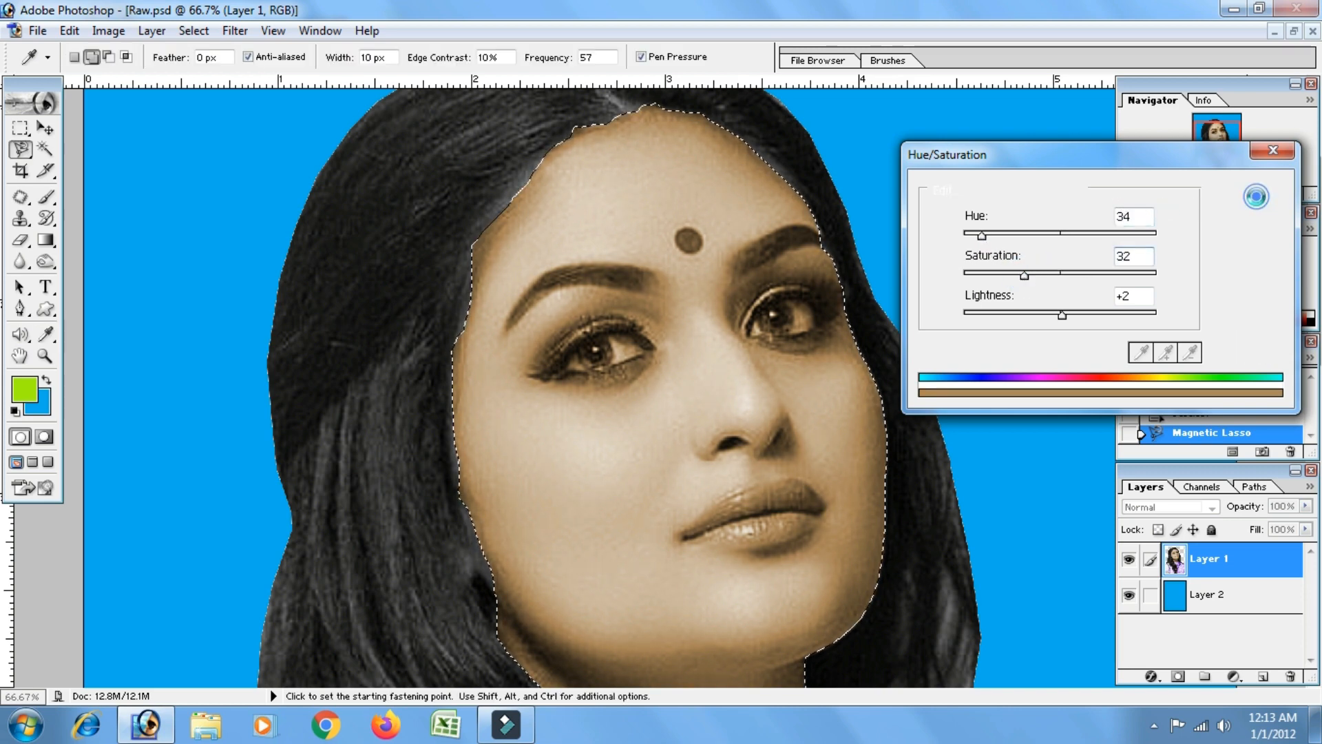
key(ctrl+d)
- Activate the Move tool and maximize the Raw.psd document window
key(ctrl+minus)
key(ctrl+minus)
key(ctrl+minus)
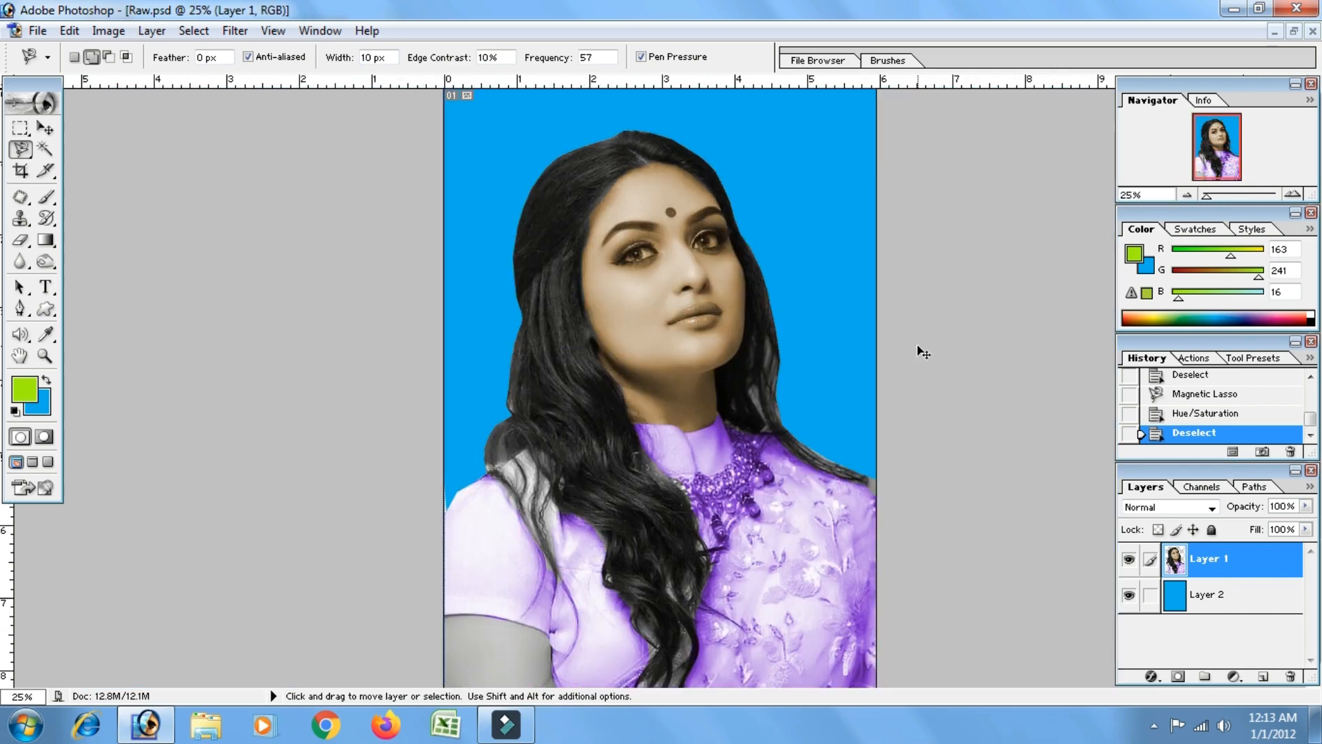
key(ctrl+plus)
key(ctrl+plus)
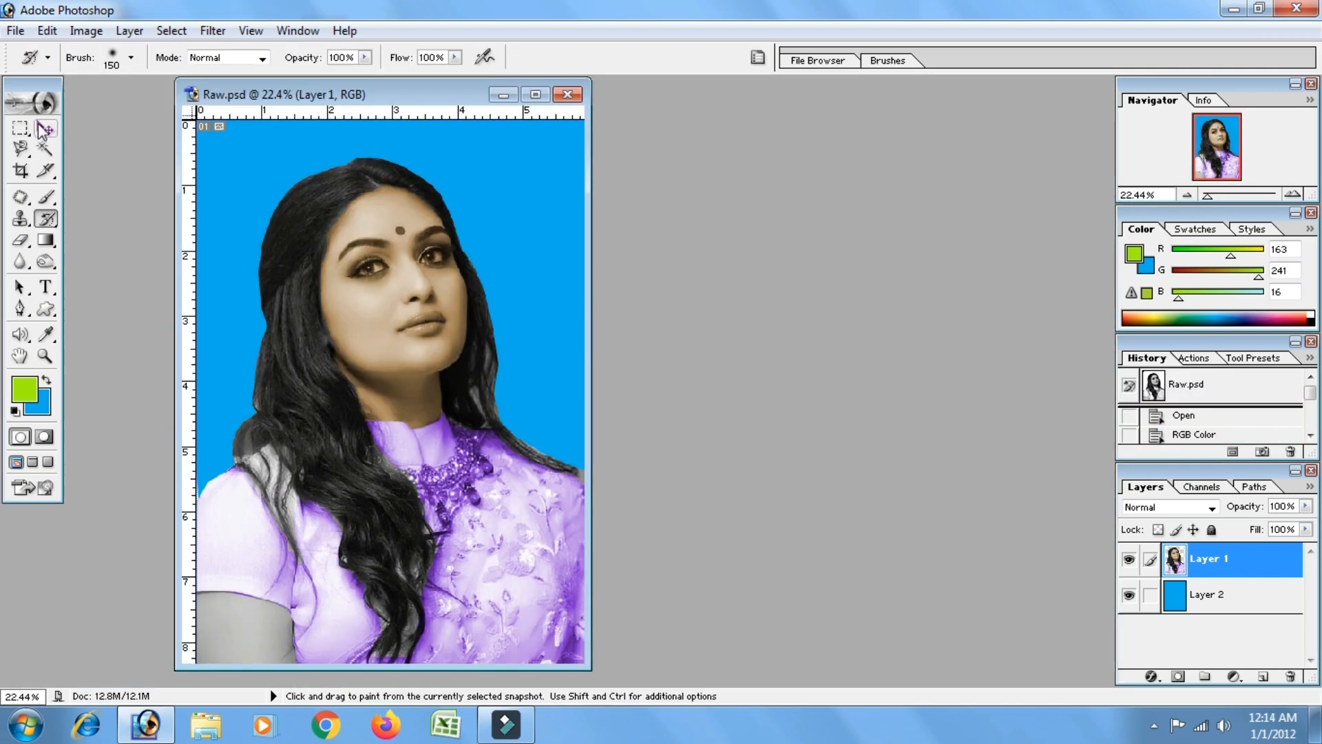
key(v)
click(543, 93)
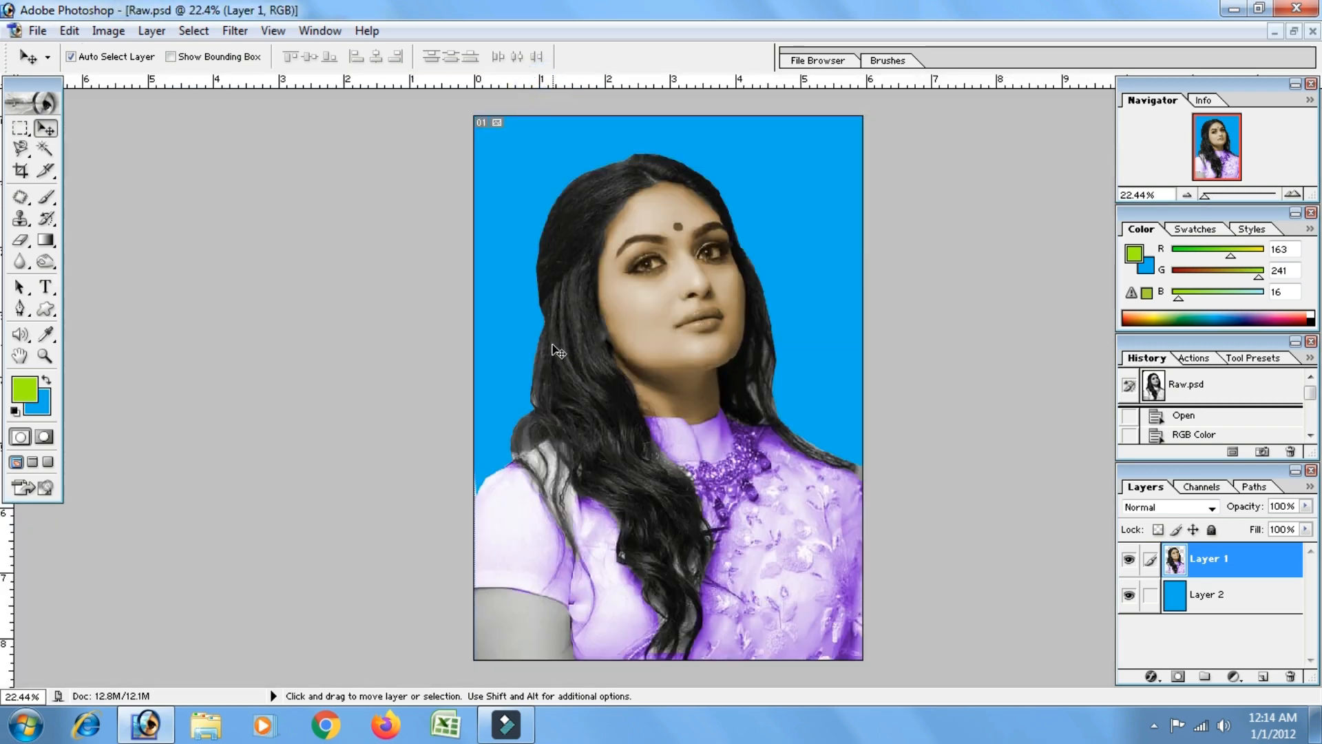
- Start a Magnetic Lasso outline of the hair, tracing the forehead hairline, cheek, neck, shoulder strands and outer edge over the head
key(ctrl+plus)
key(ctrl+plus)
scroll(552, 227, up, 5)
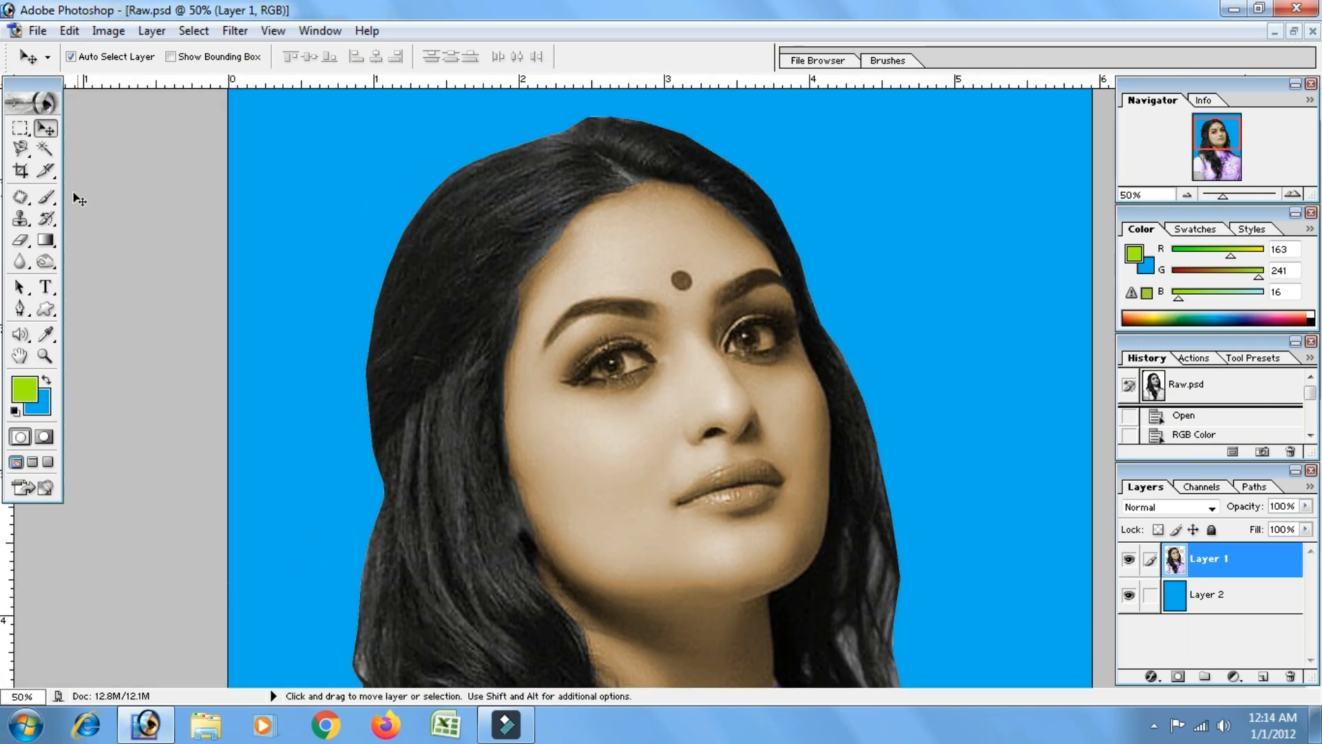
key(l)
click(533, 264)
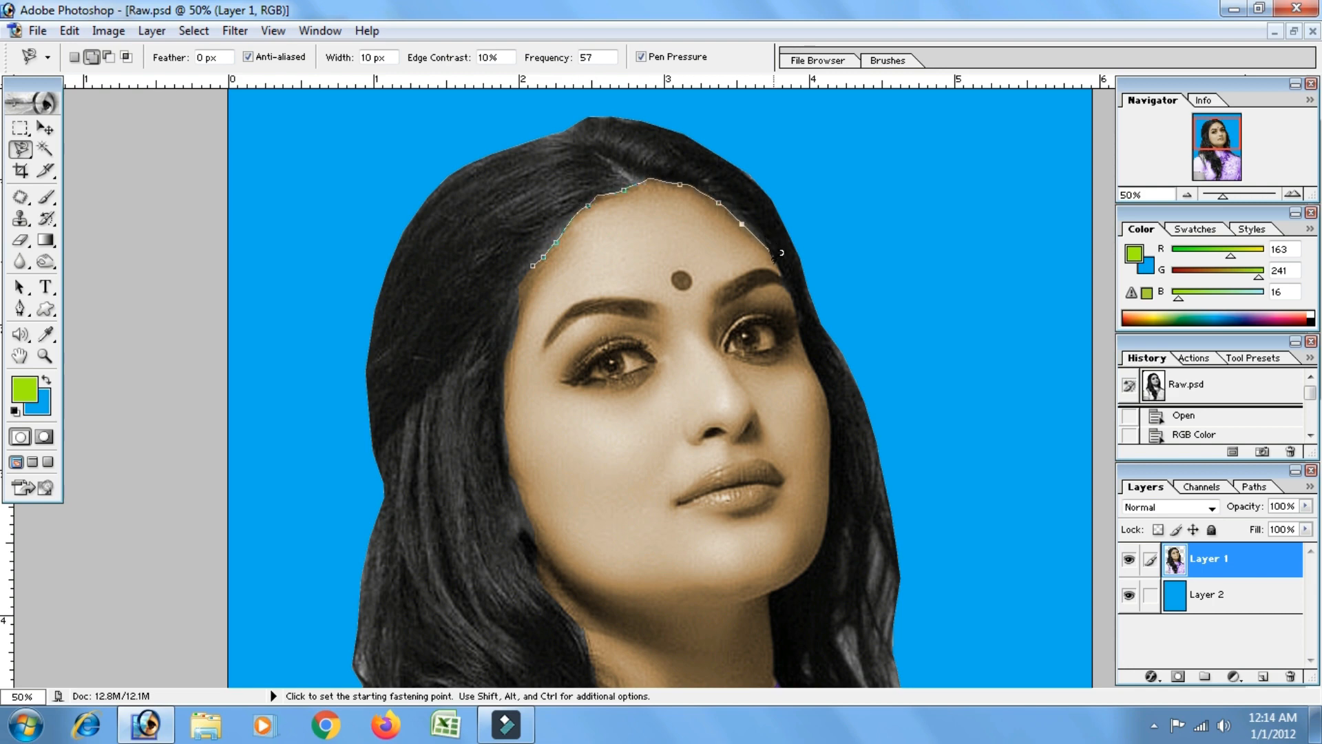
scroll(823, 389, down, 5)
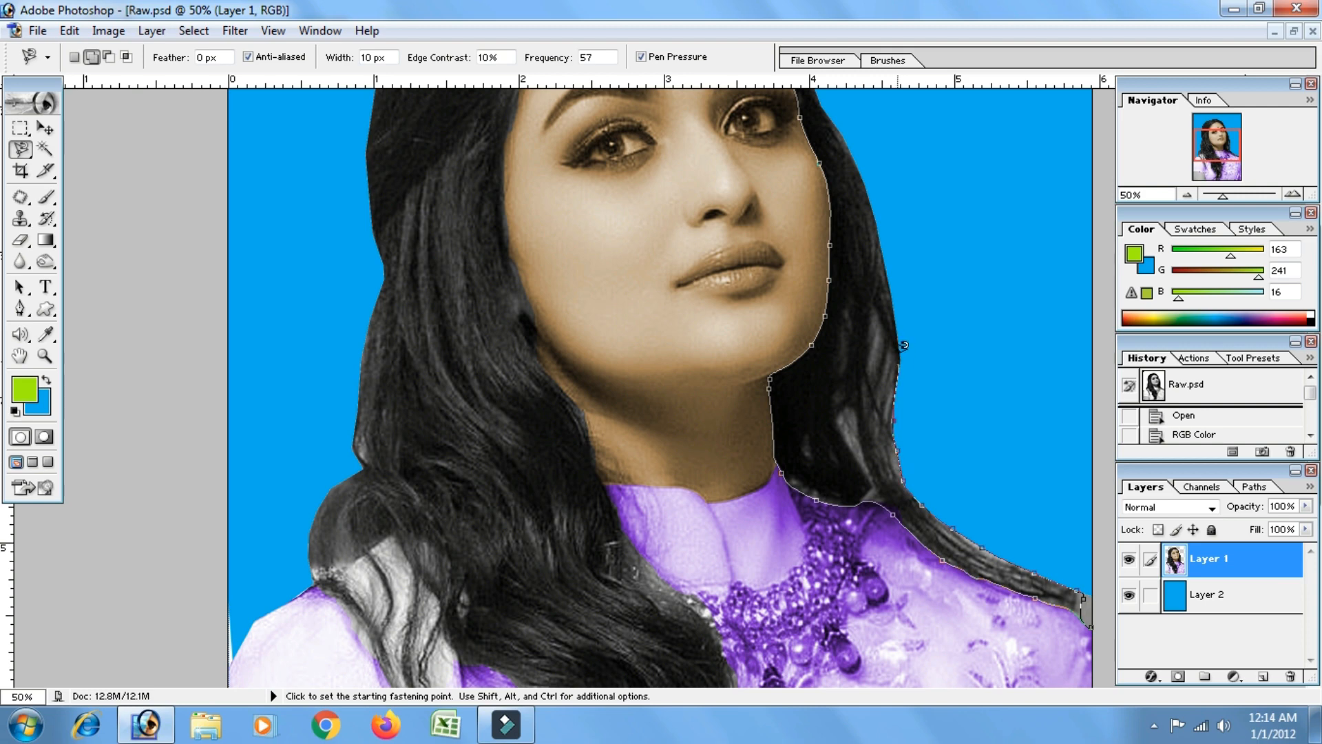
drag(852, 146, 895, 407)
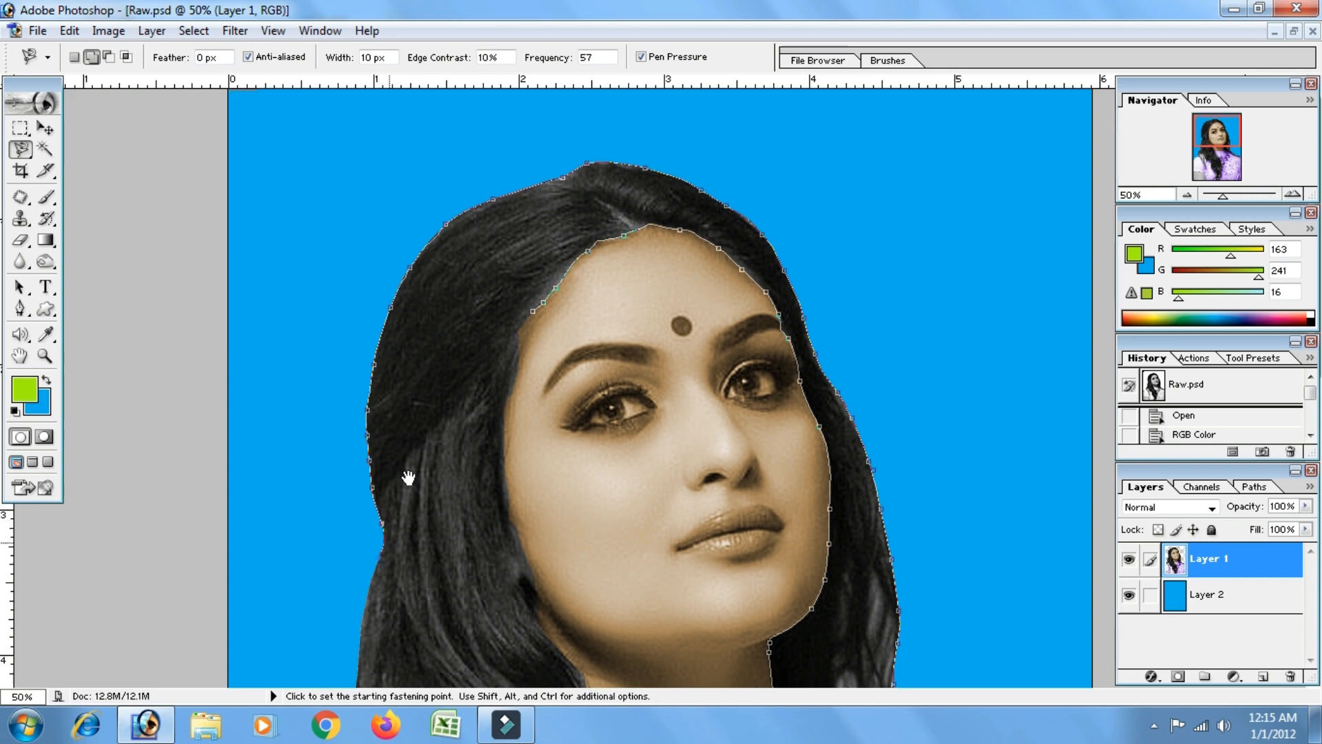
- Complete the hair selection around the shoulder strands and long front locks, then up the neck and cheek to the starting point
scroll(379, 482, down, 5)
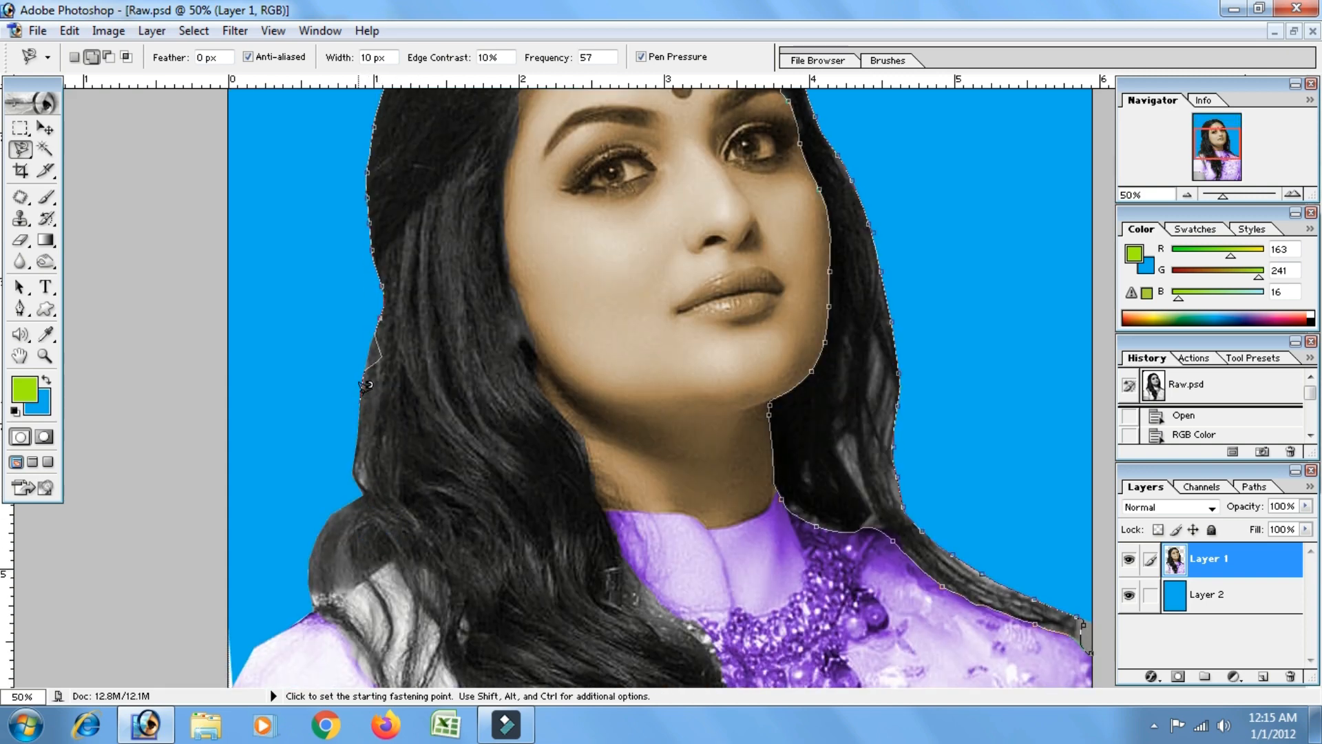
key(Delete)
key(Delete)
scroll(365, 482, down, 3)
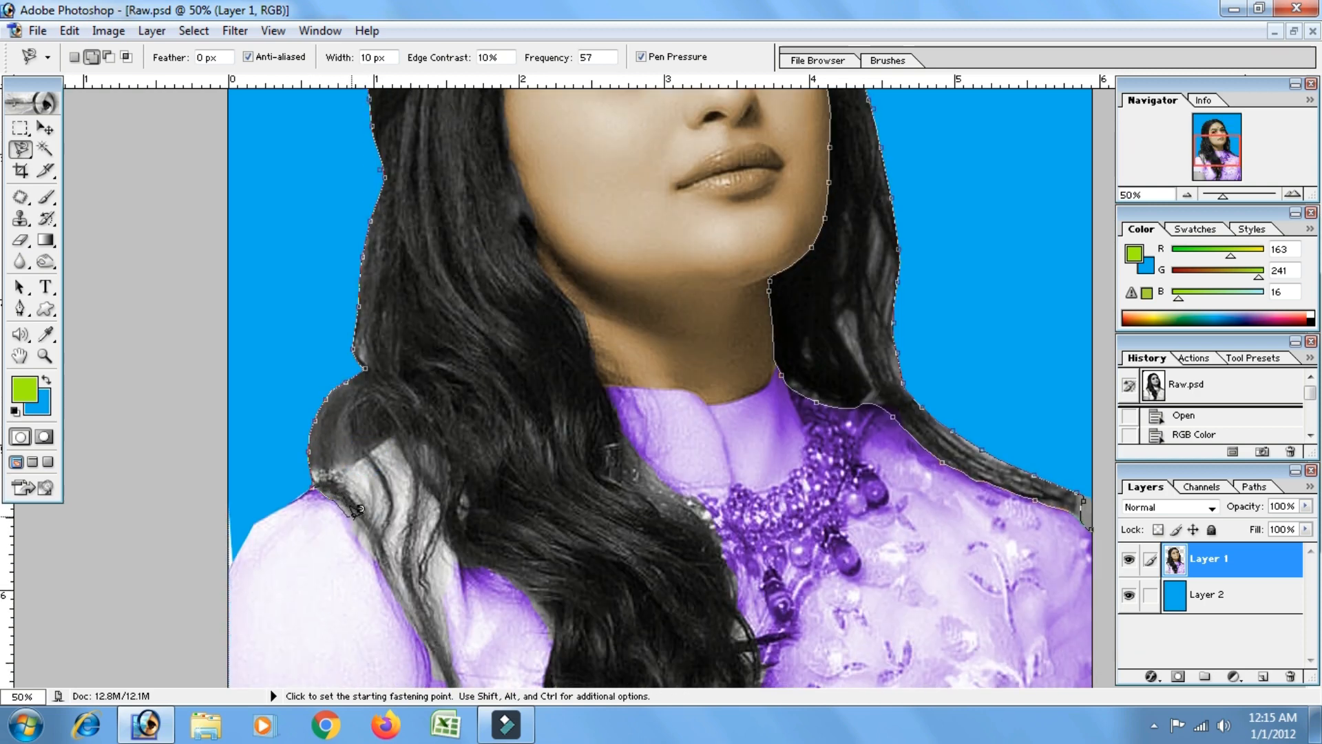
drag(357, 524, 357, 346)
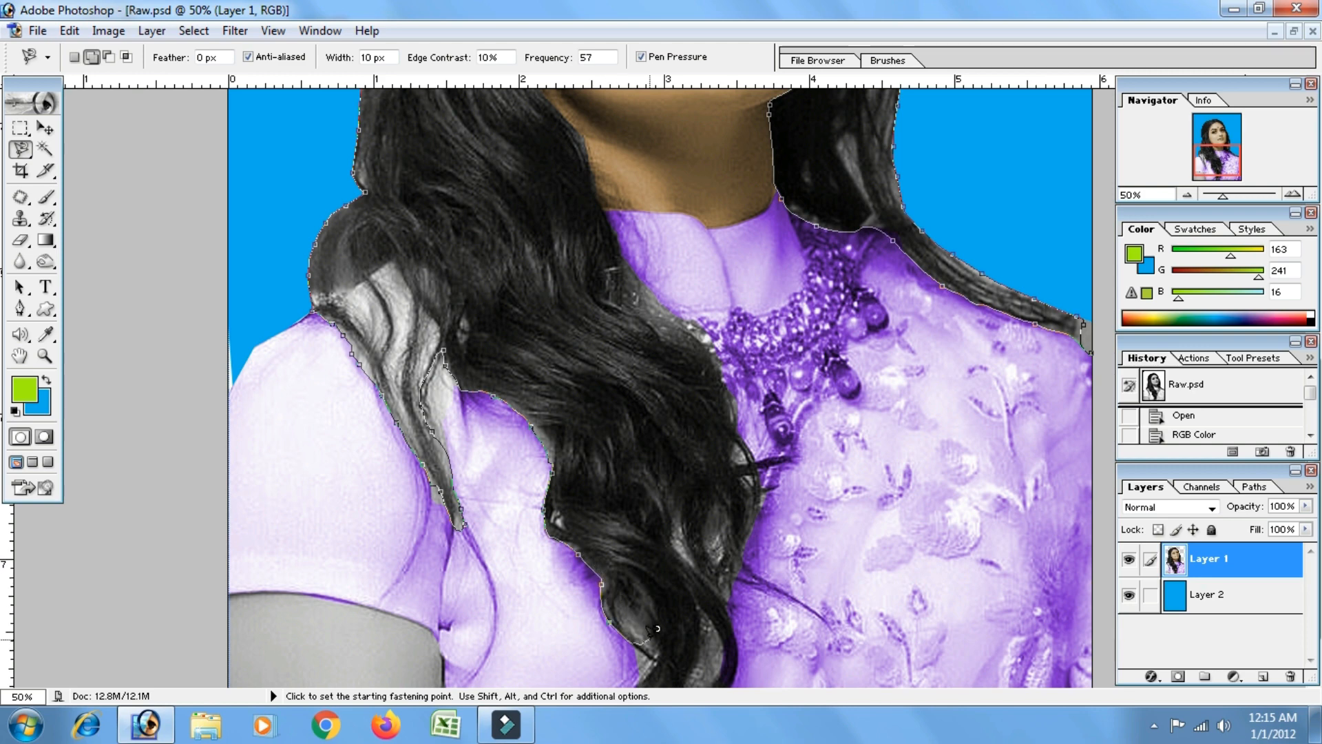
drag(647, 640, 620, 381)
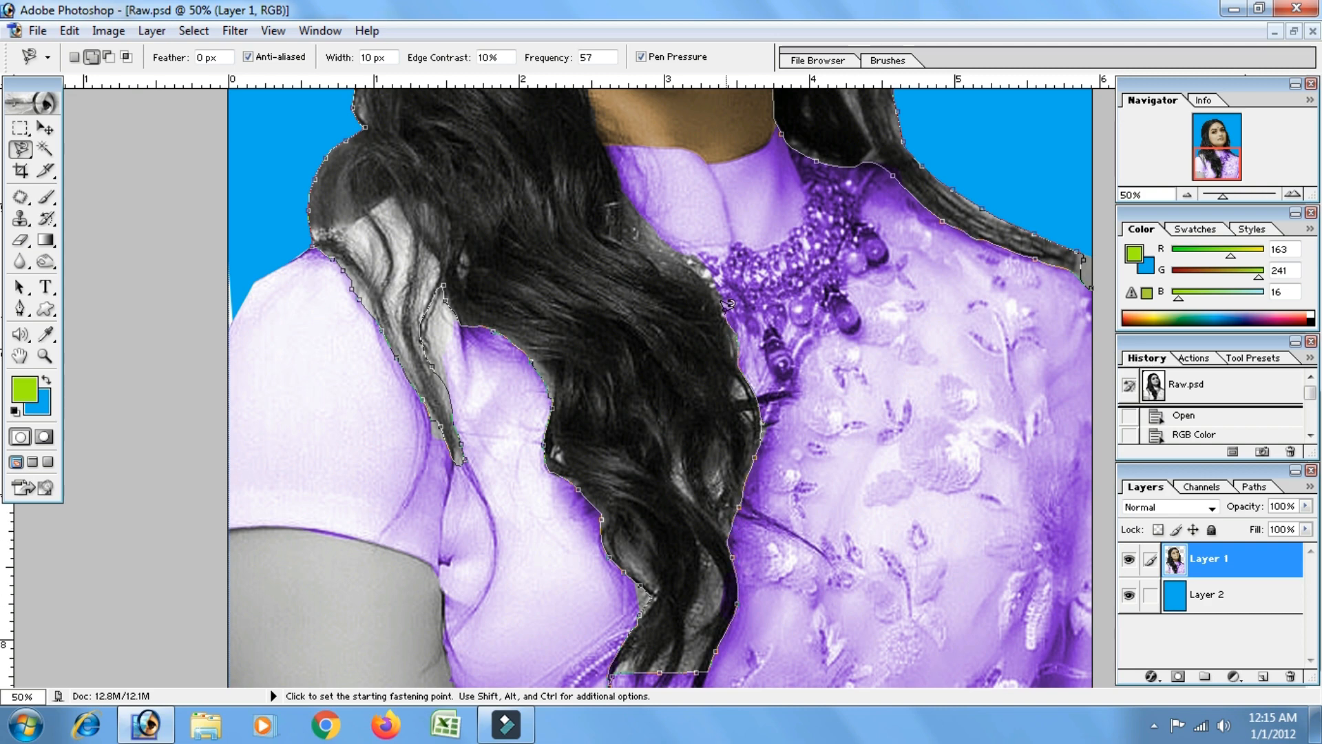
scroll(603, 151, up, 5)
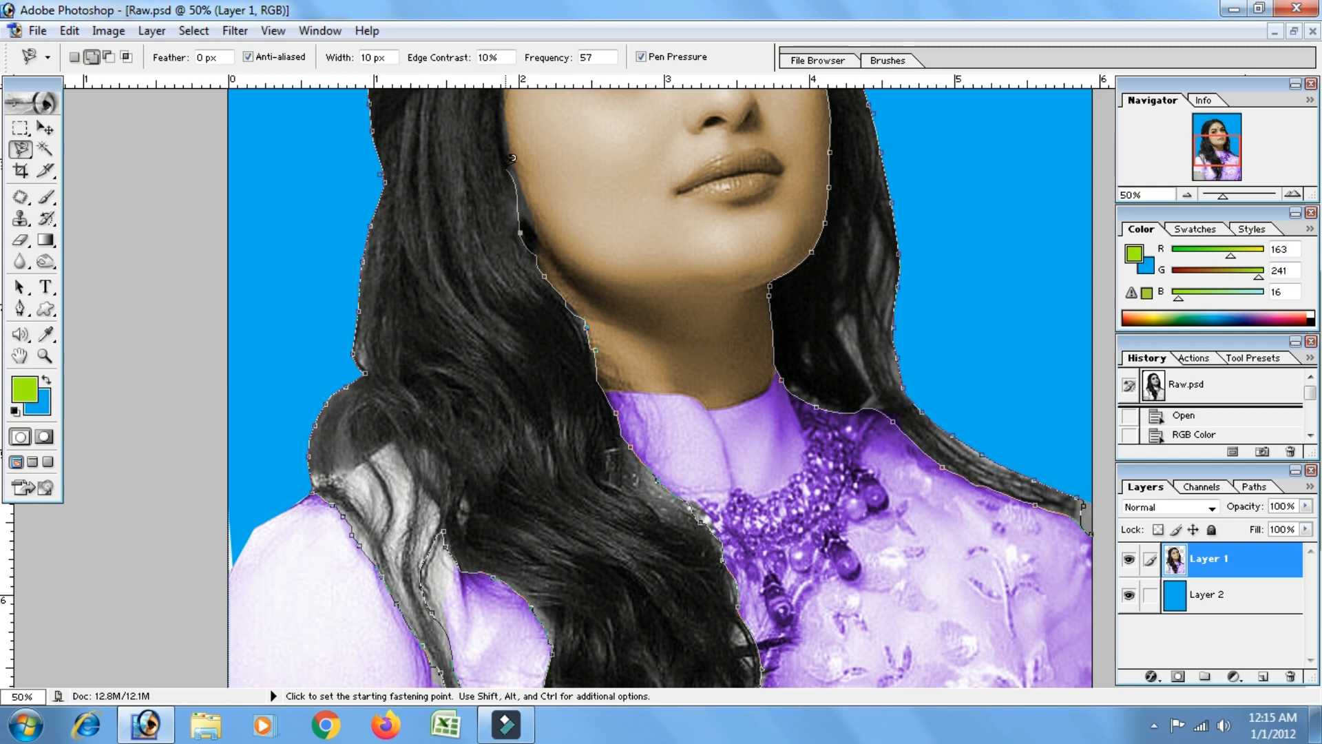
scroll(511, 157, up, 5)
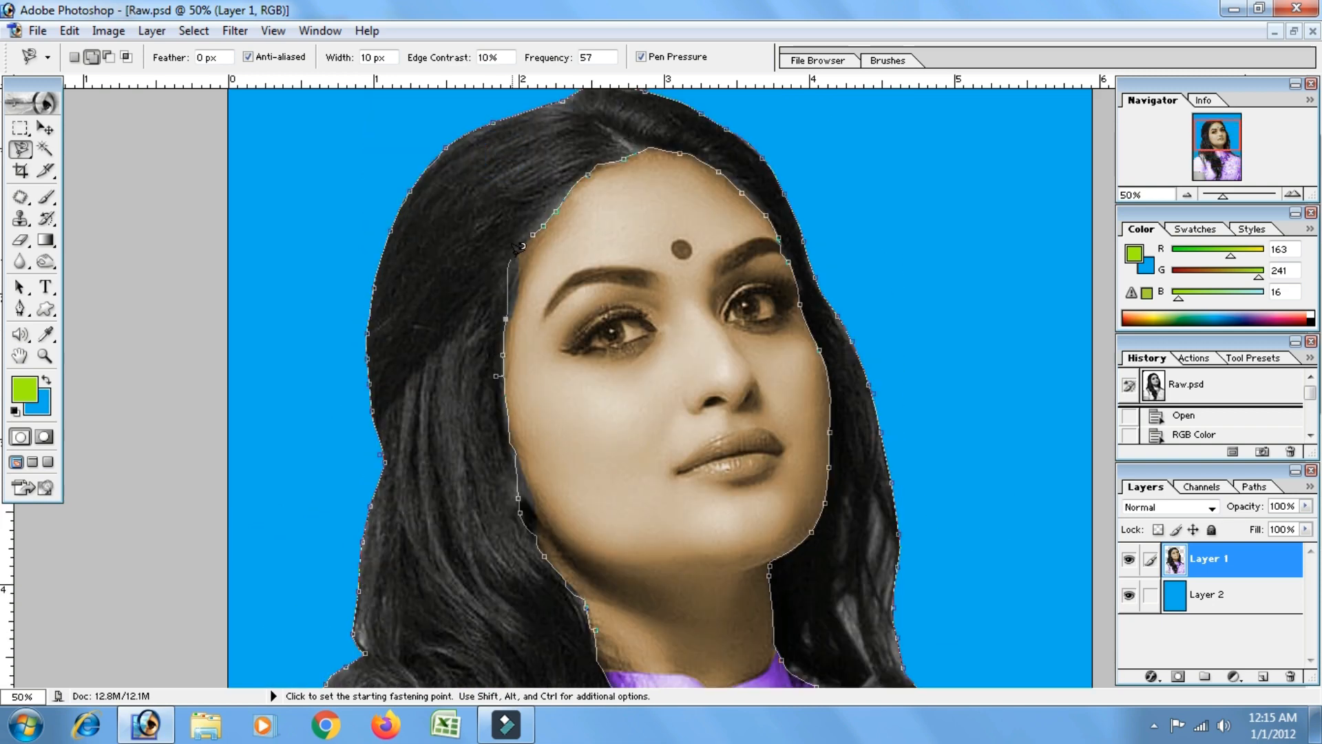
click(526, 230)
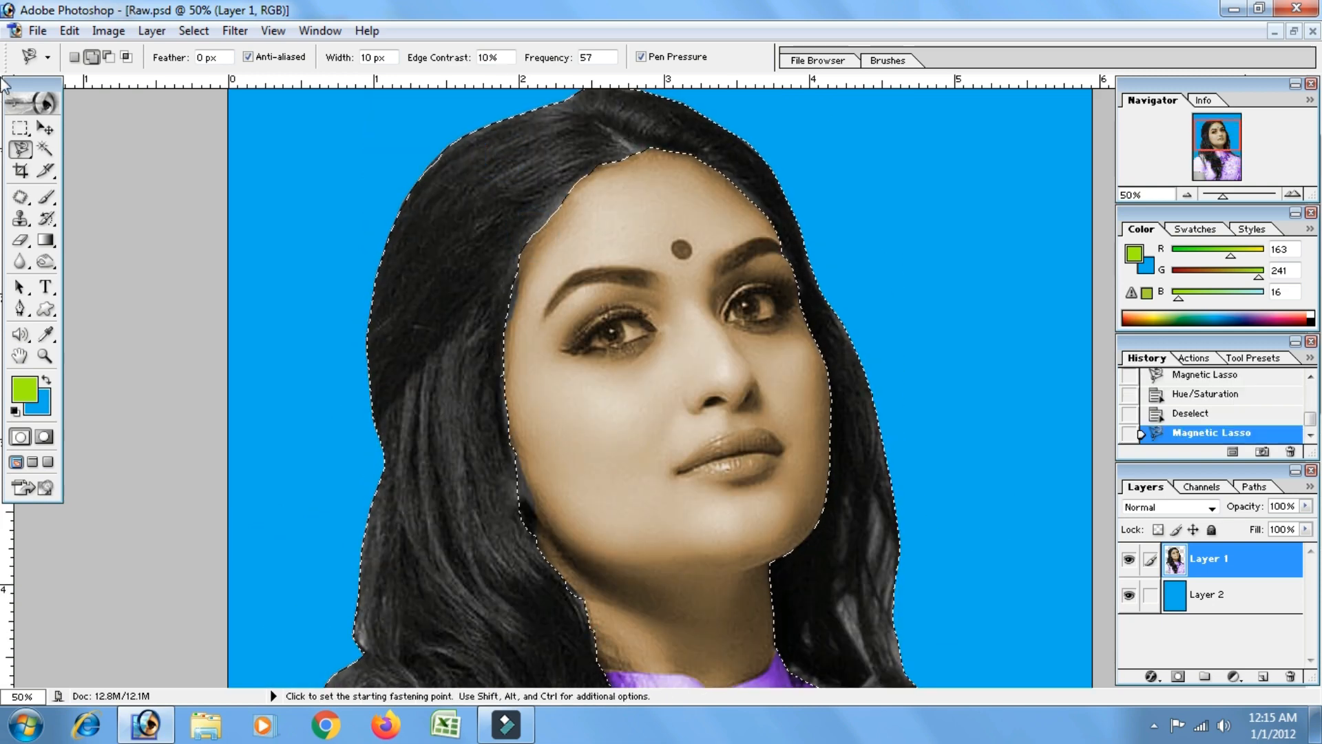
click(109, 30)
mouse_move(131, 82)
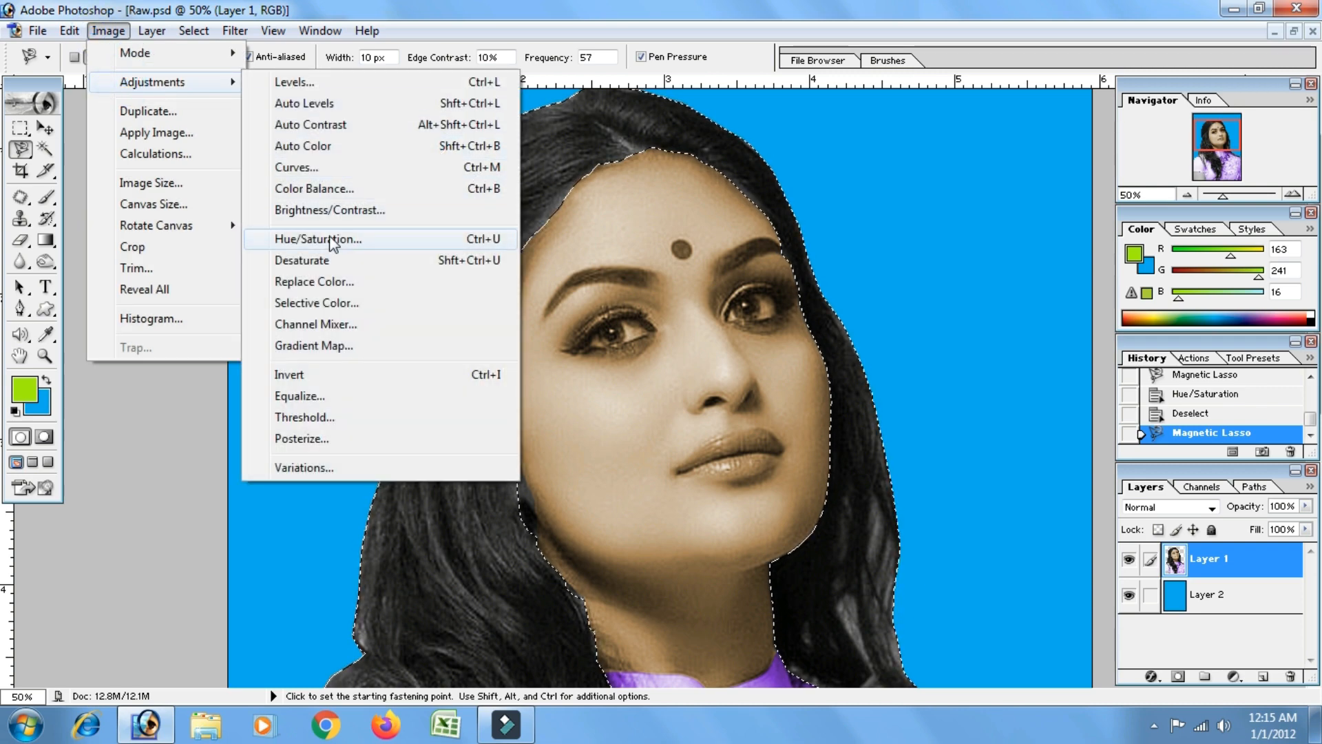
click(334, 241)
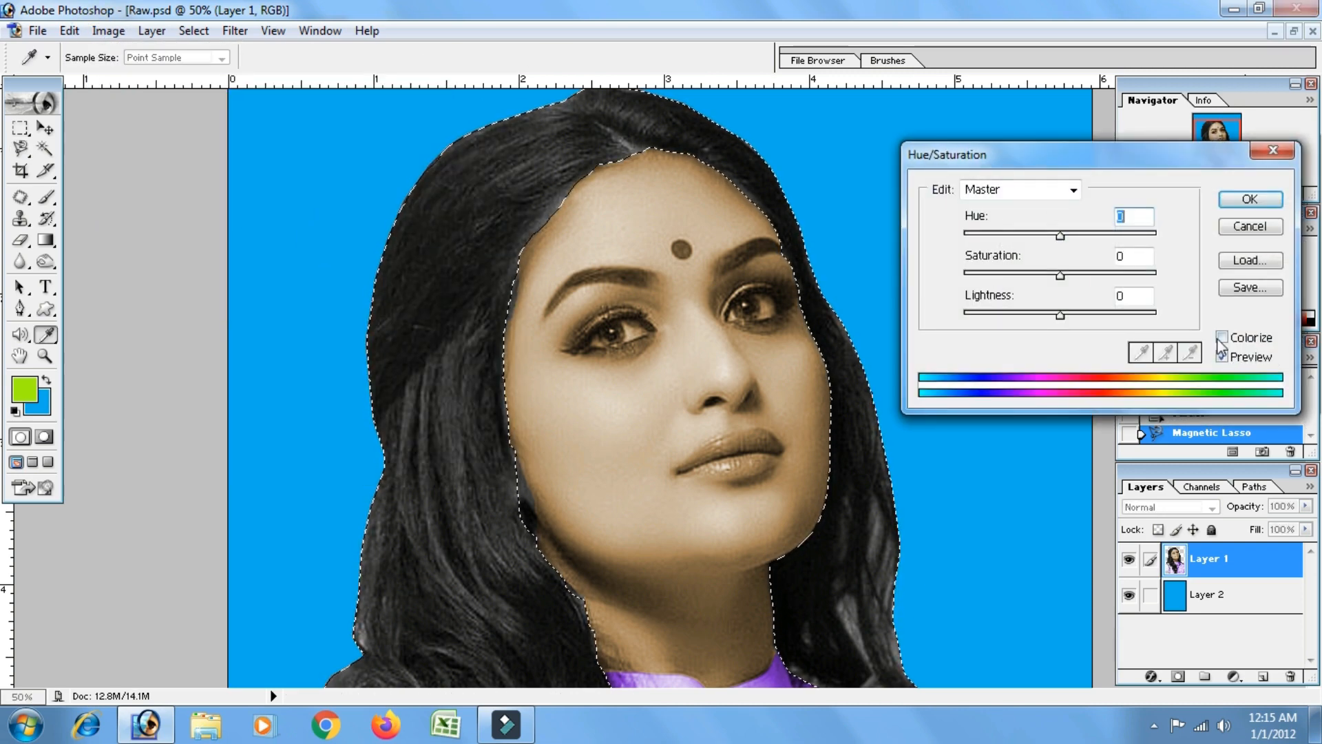
key(Escape)
- Colorize the selected hair reddish brown with Hue/Saturation, using hue 7 and an increased saturation, and clear the selection
click(100, 31)
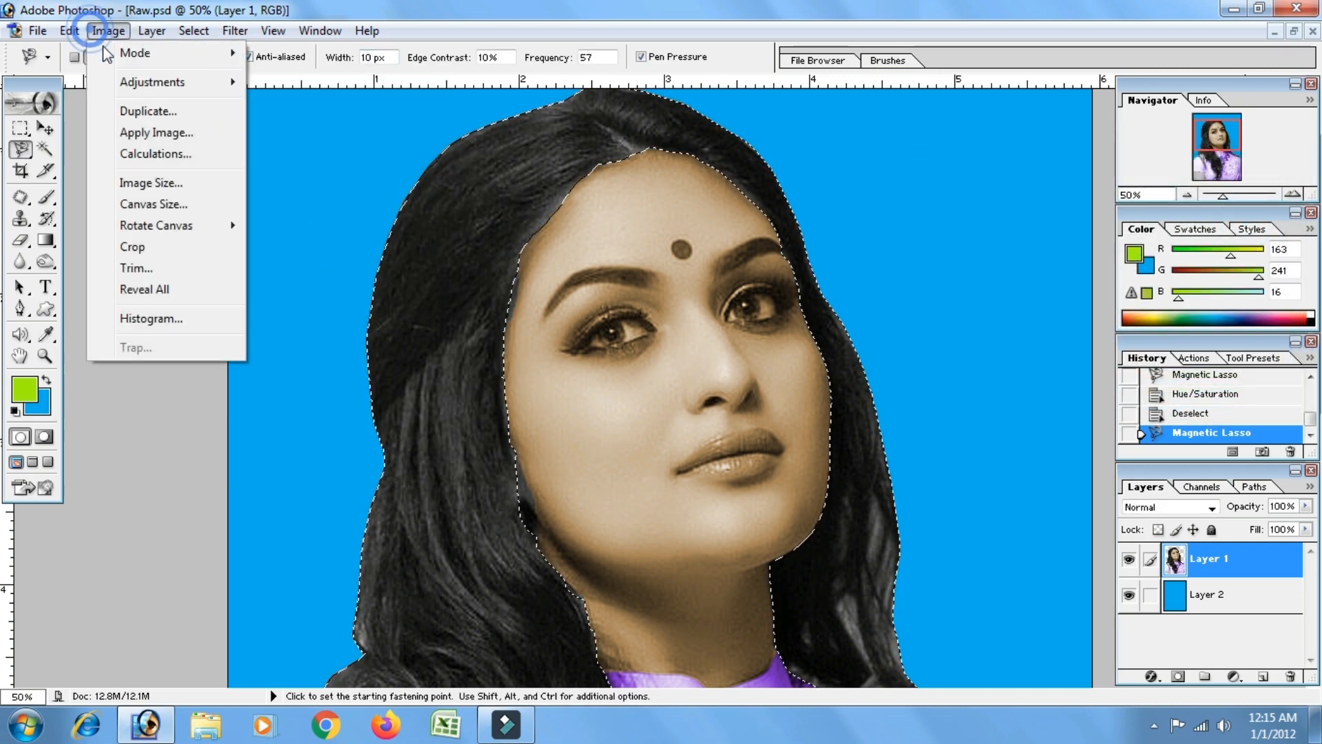
mouse_move(119, 89)
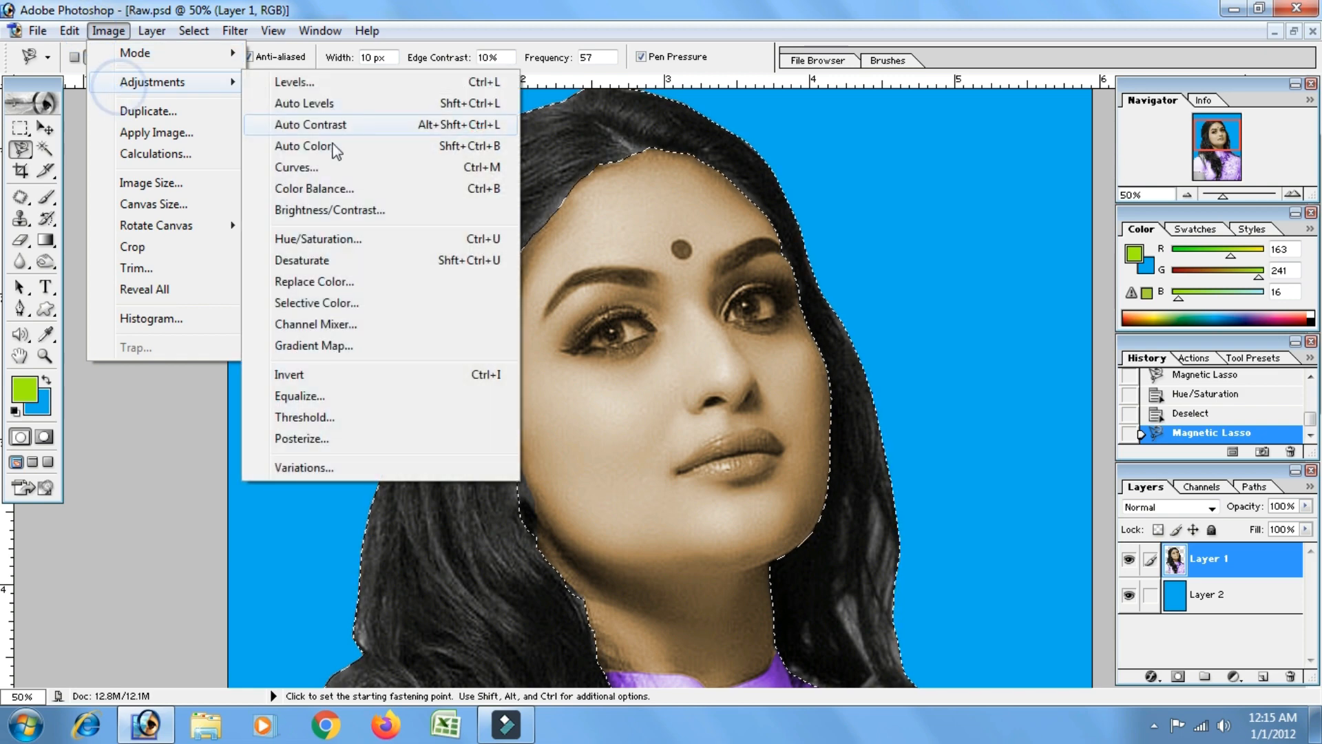
click(317, 243)
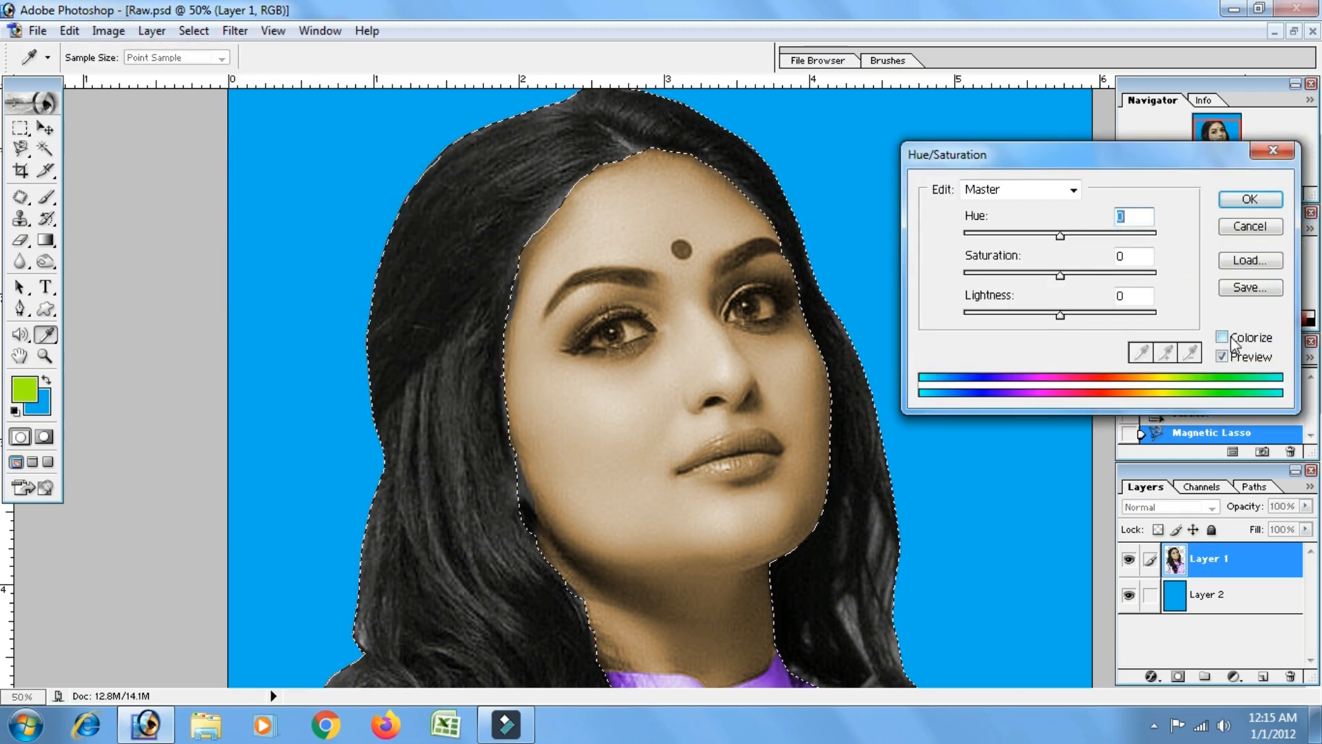
click(1222, 338)
text(239)
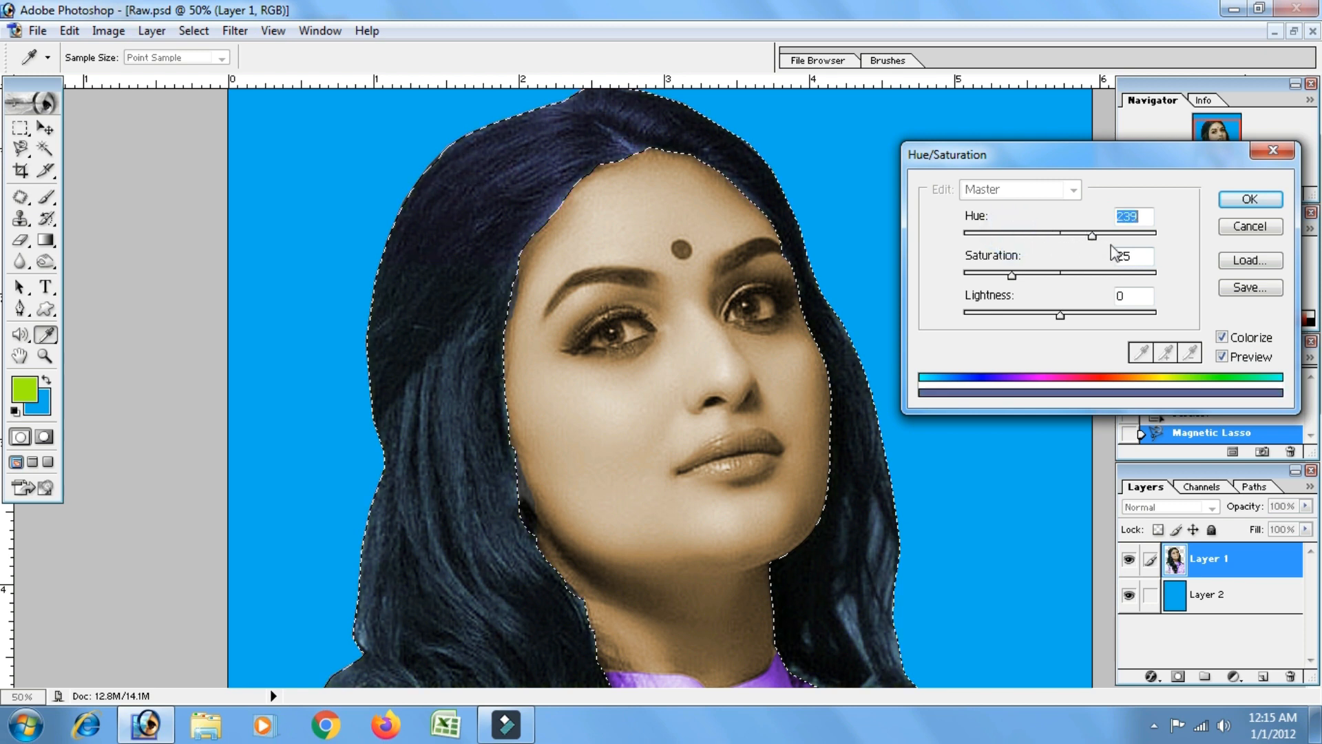
text(268)
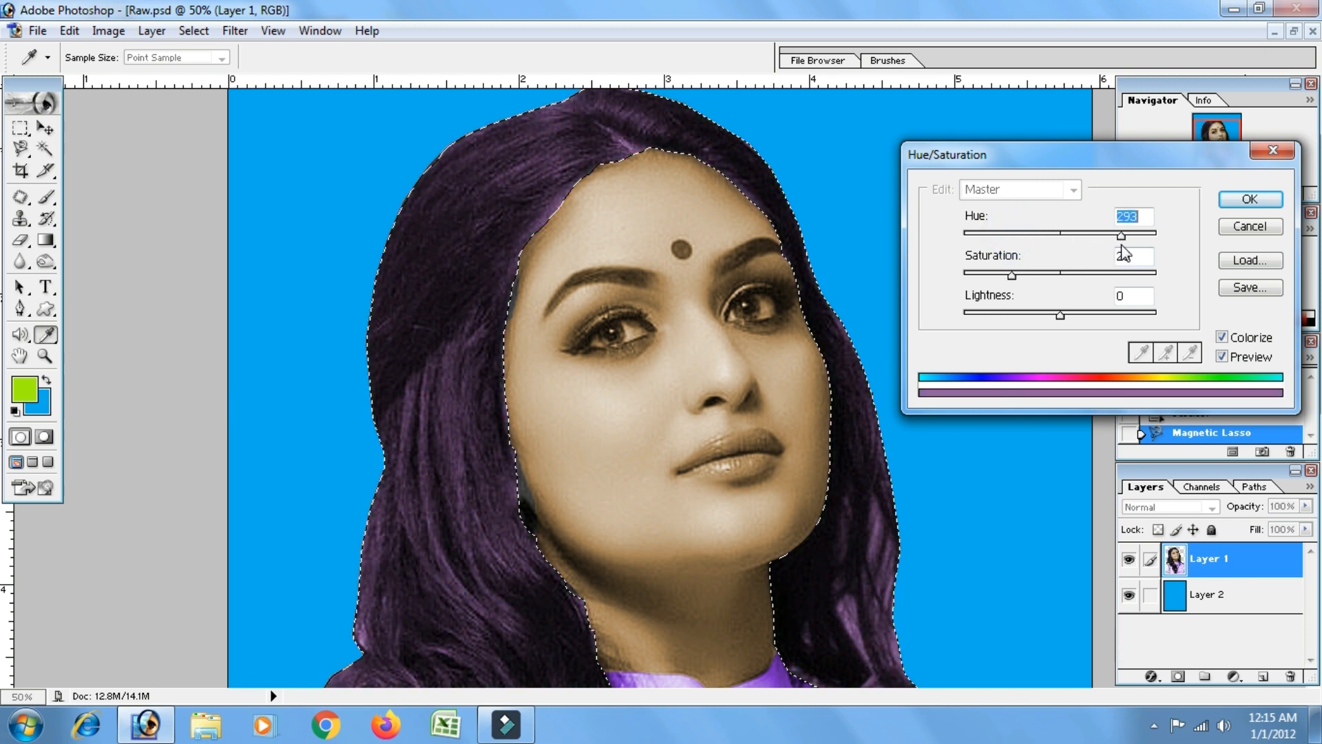
drag(1112, 241, 966, 237)
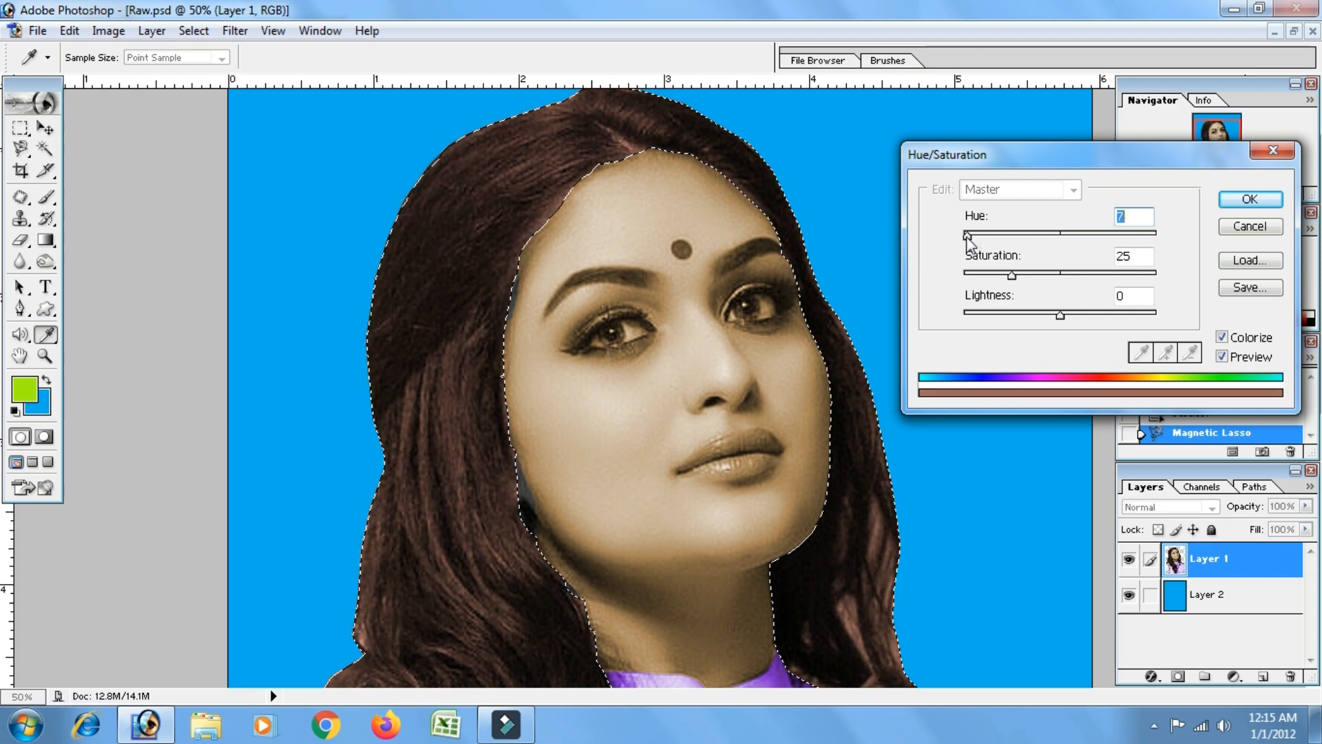
drag(1012, 276, 1033, 279)
click(1250, 199)
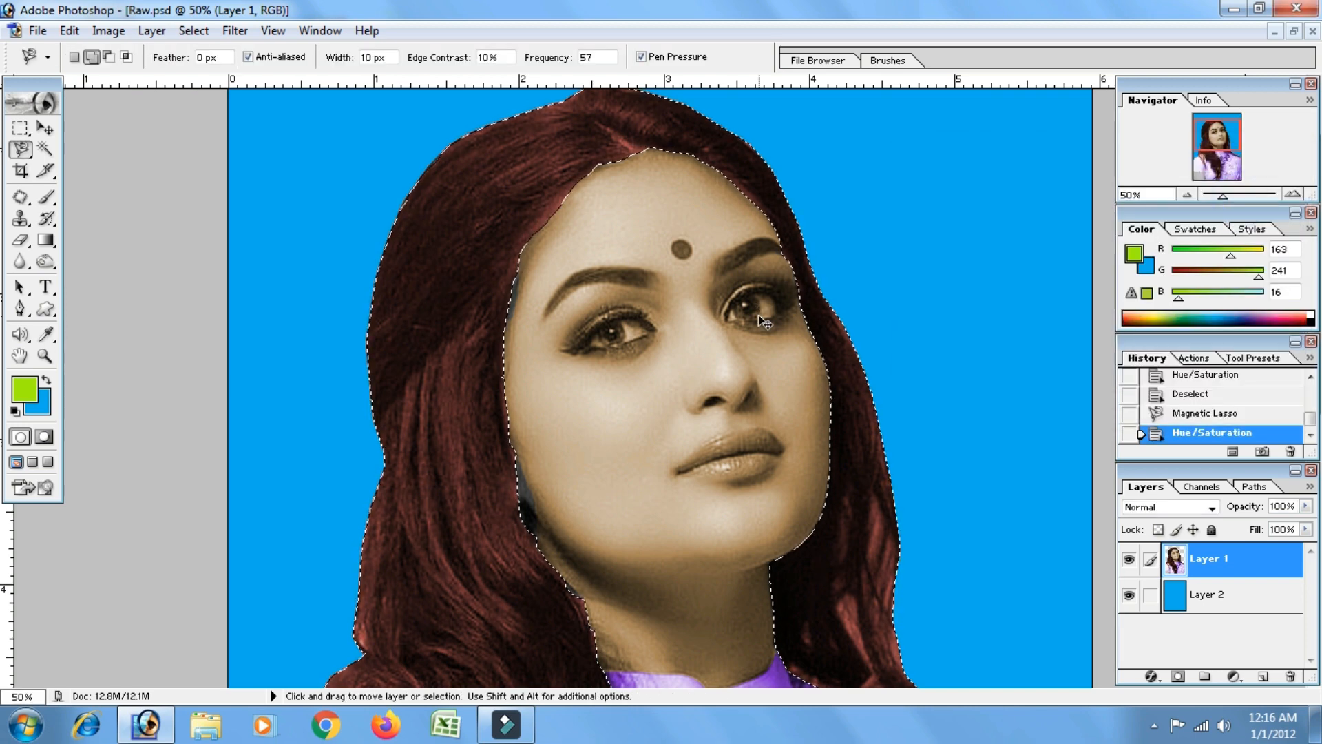
key(ctrl+d)
key(ctrl+minus)
key(ctrl+minus)
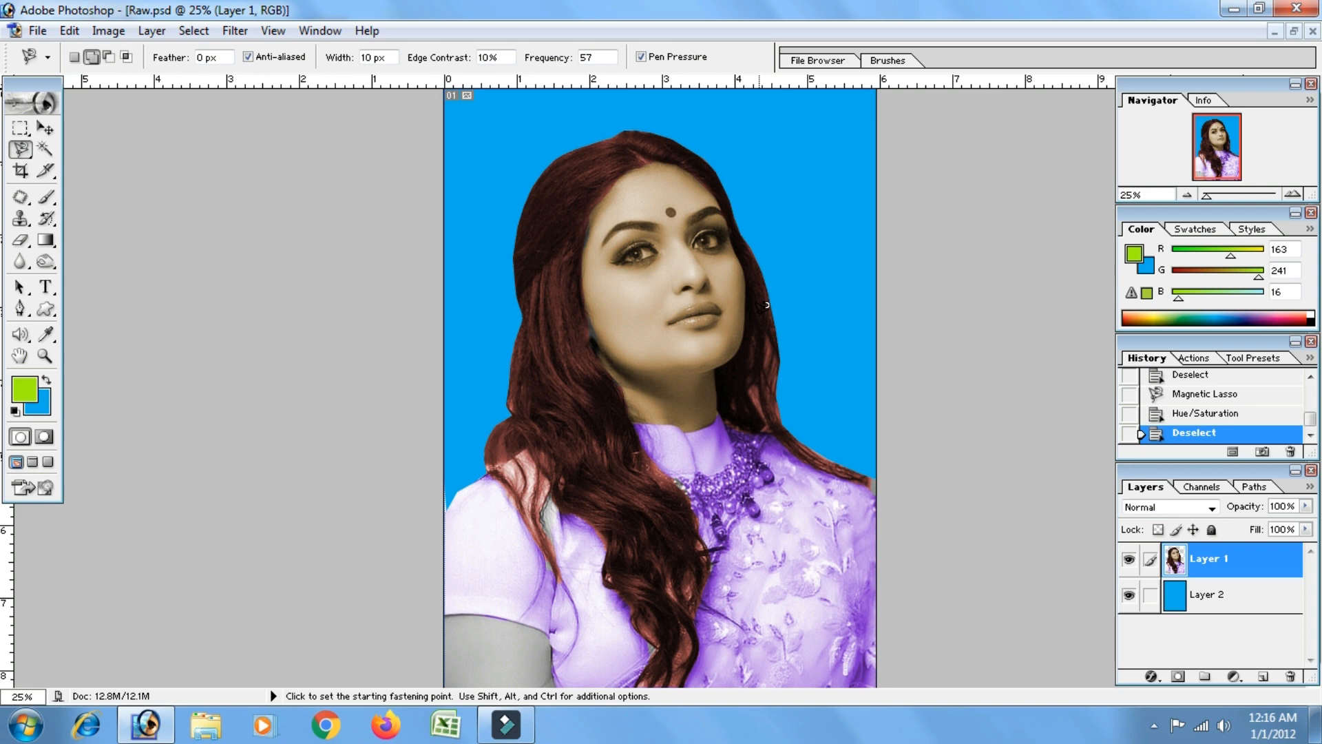
- Darken the eyes and lips with the Burn tool, using an 80 px brush, Midtones range and 50% exposure
key(ctrl+plus)
key(ctrl+plus)
key(ctrl+plus)
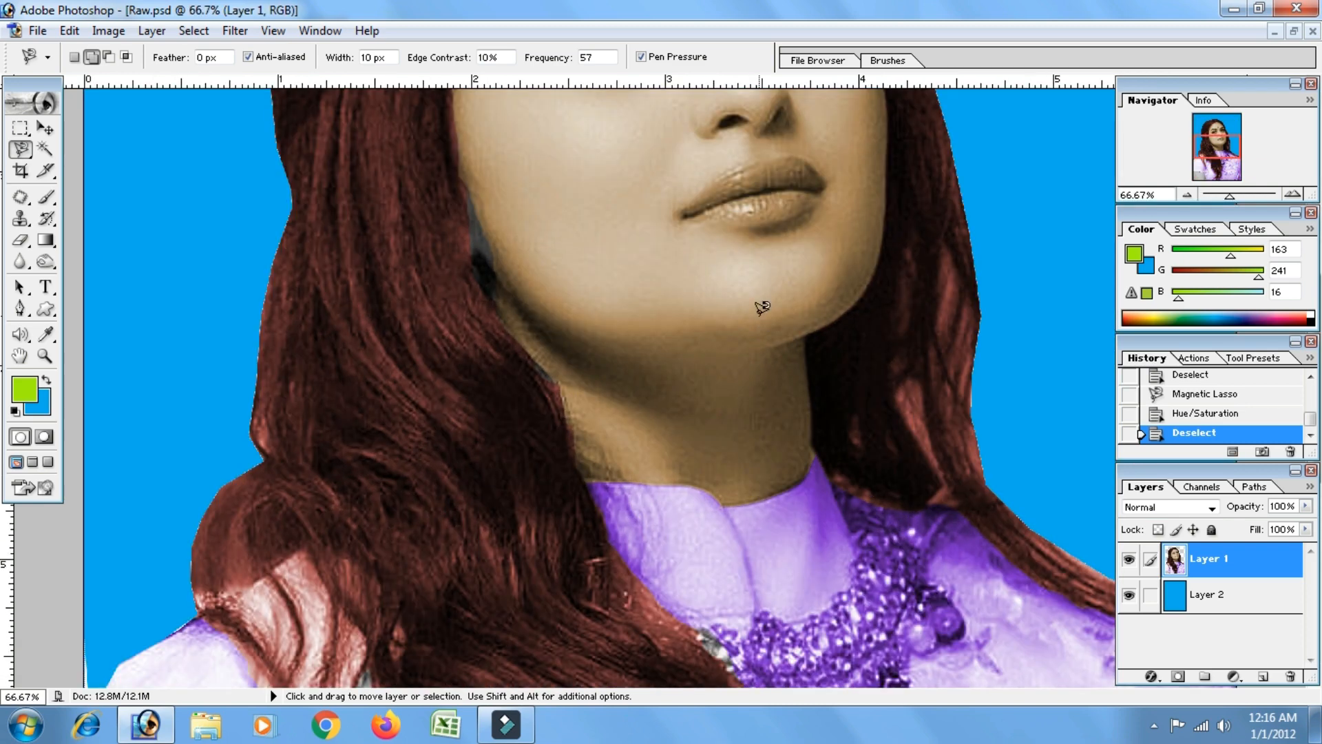
key(space)
drag(773, 207, 670, 419)
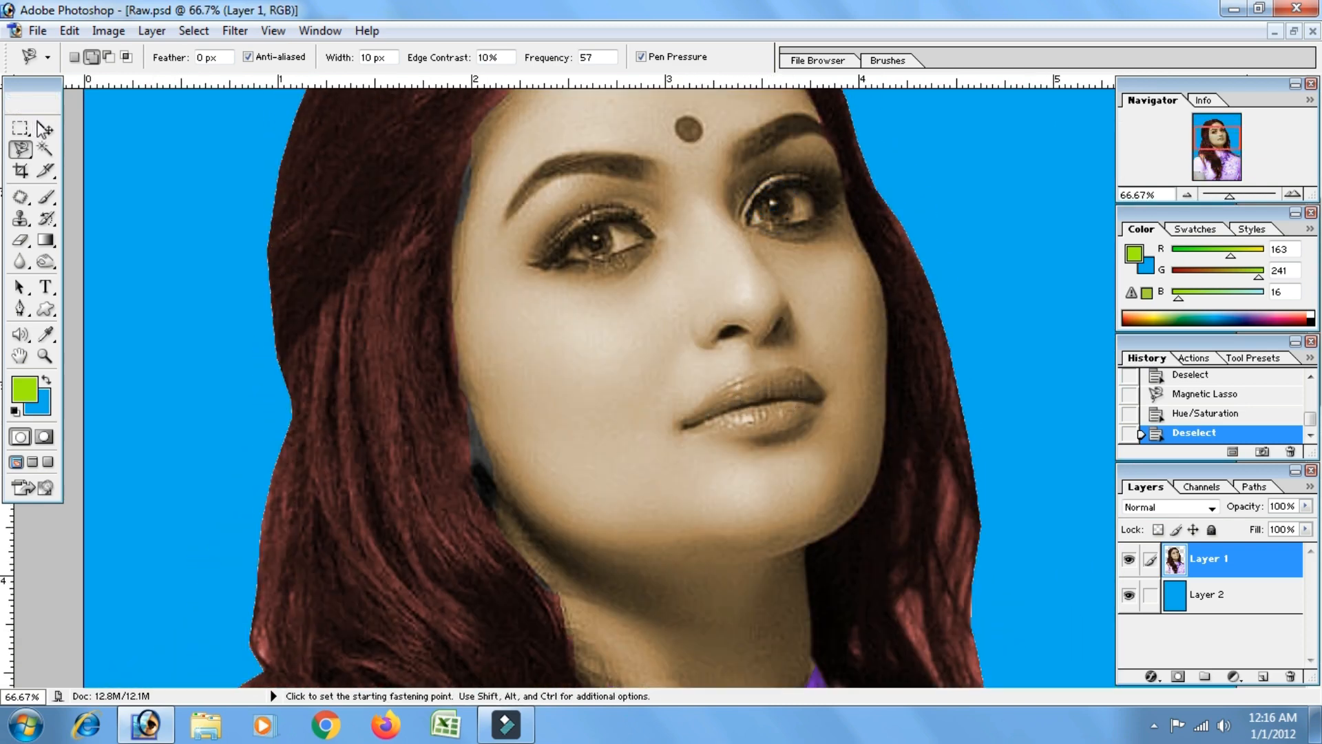
click(45, 128)
key(ctrl+plus)
key(space)
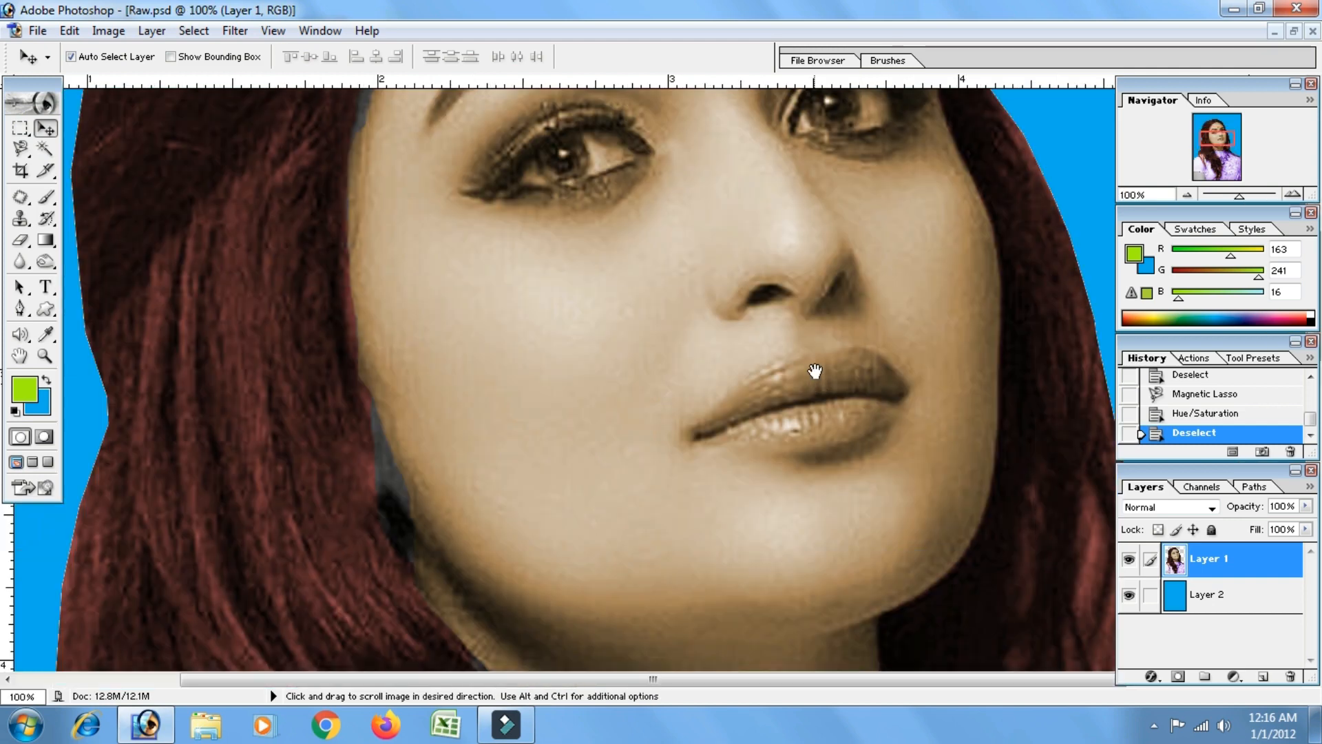
drag(813, 367, 743, 467)
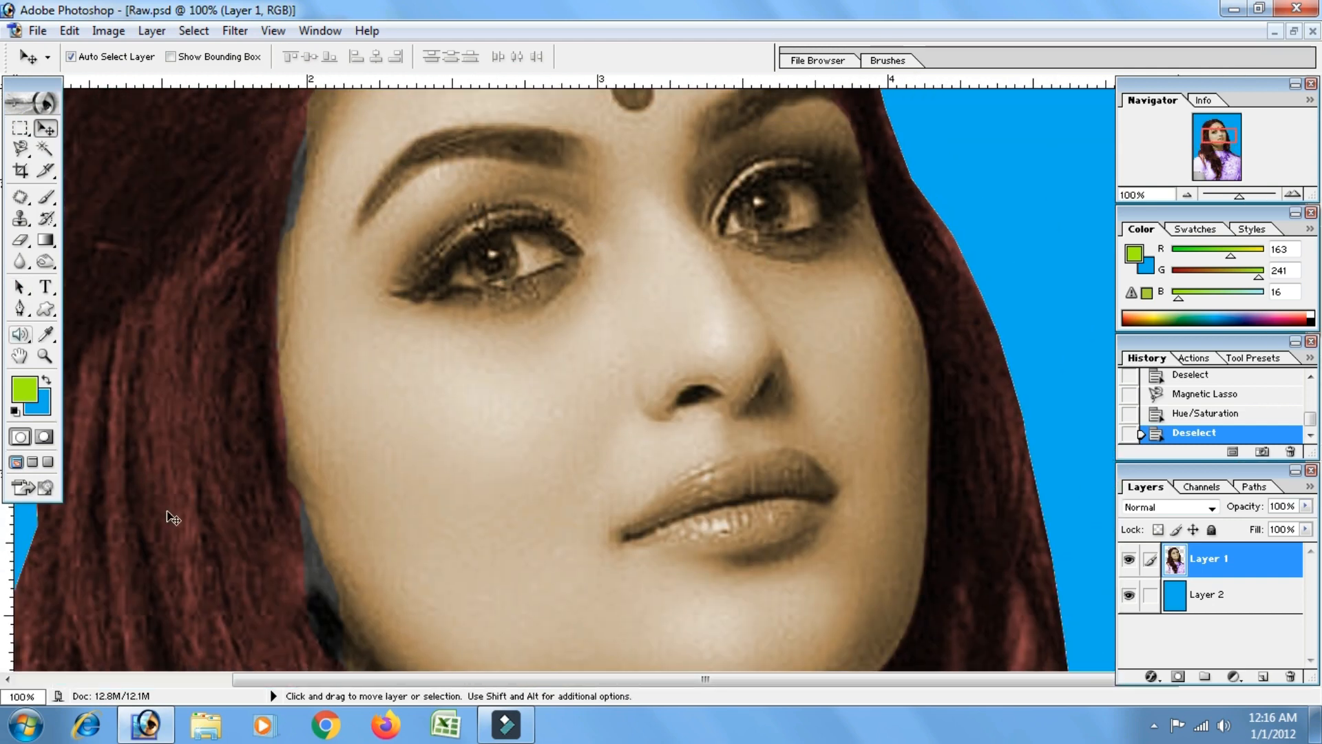
drag(45, 261, 124, 286)
click(123, 279)
click(486, 261)
click(487, 261)
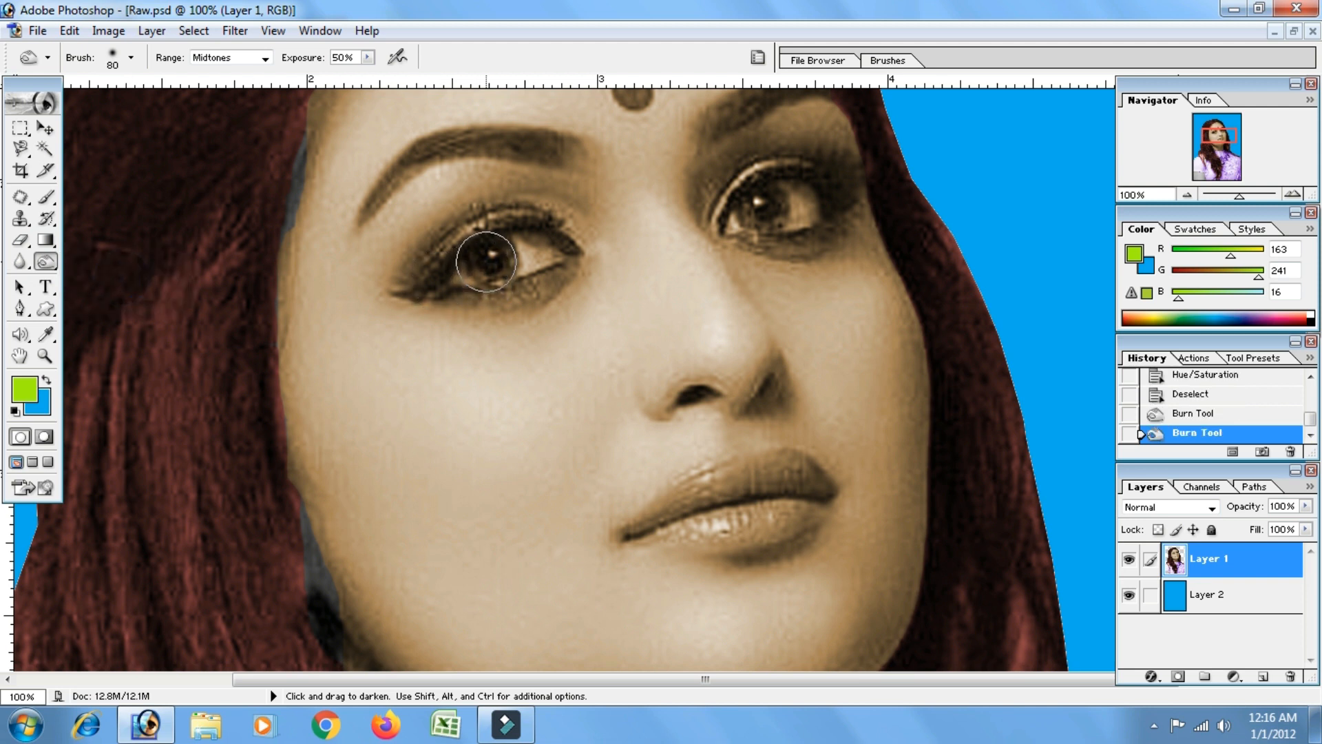
click(486, 261)
click(486, 261)
click(761, 207)
mouse_move(756, 500)
mouse_down()
mouse_move(701, 507)
mouse_move(743, 477)
mouse_move(785, 474)
mouse_move(794, 491)
mouse_move(762, 513)
mouse_move(674, 529)
mouse_move(768, 486)
mouse_move(792, 493)
mouse_move(728, 522)
mouse_up()
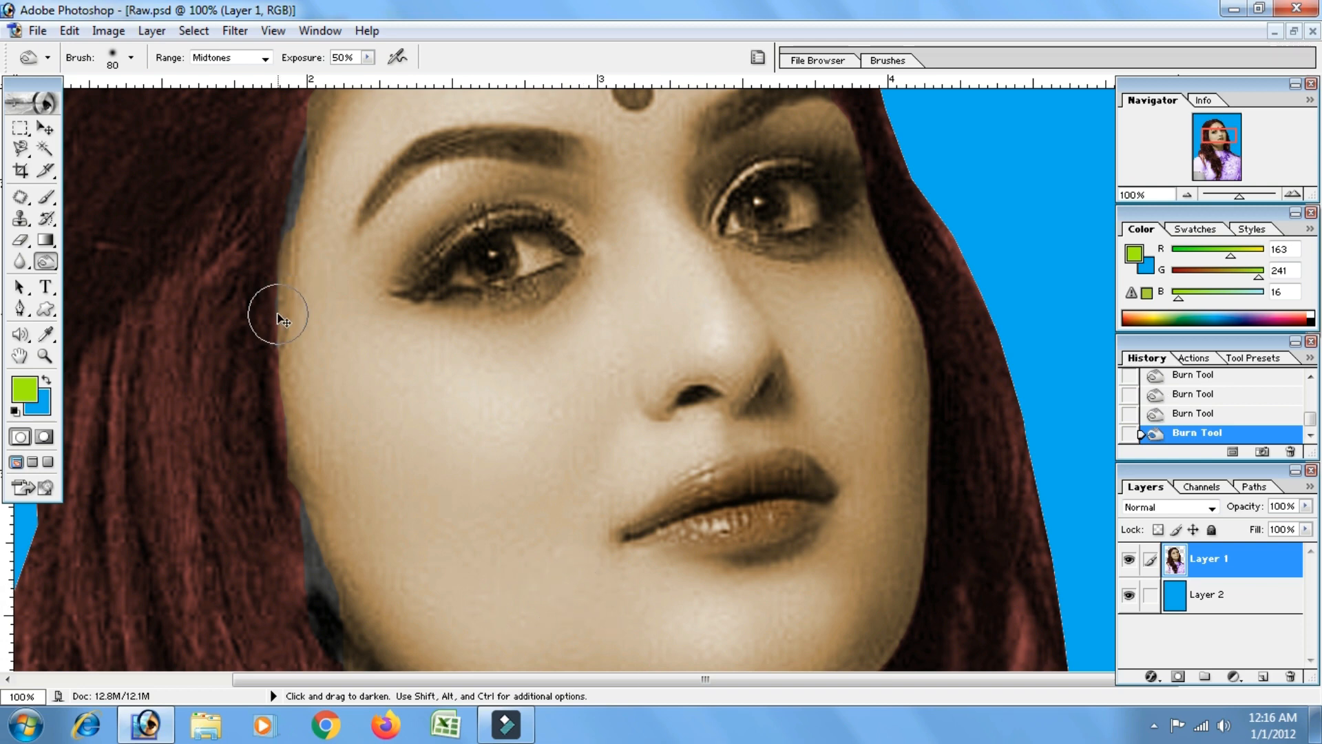
- Examine the burned eyes and lips and the overall portrait coloring at several zoom levels
key(ctrl+minus)
key(ctrl+minus)
key(ctrl+plus)
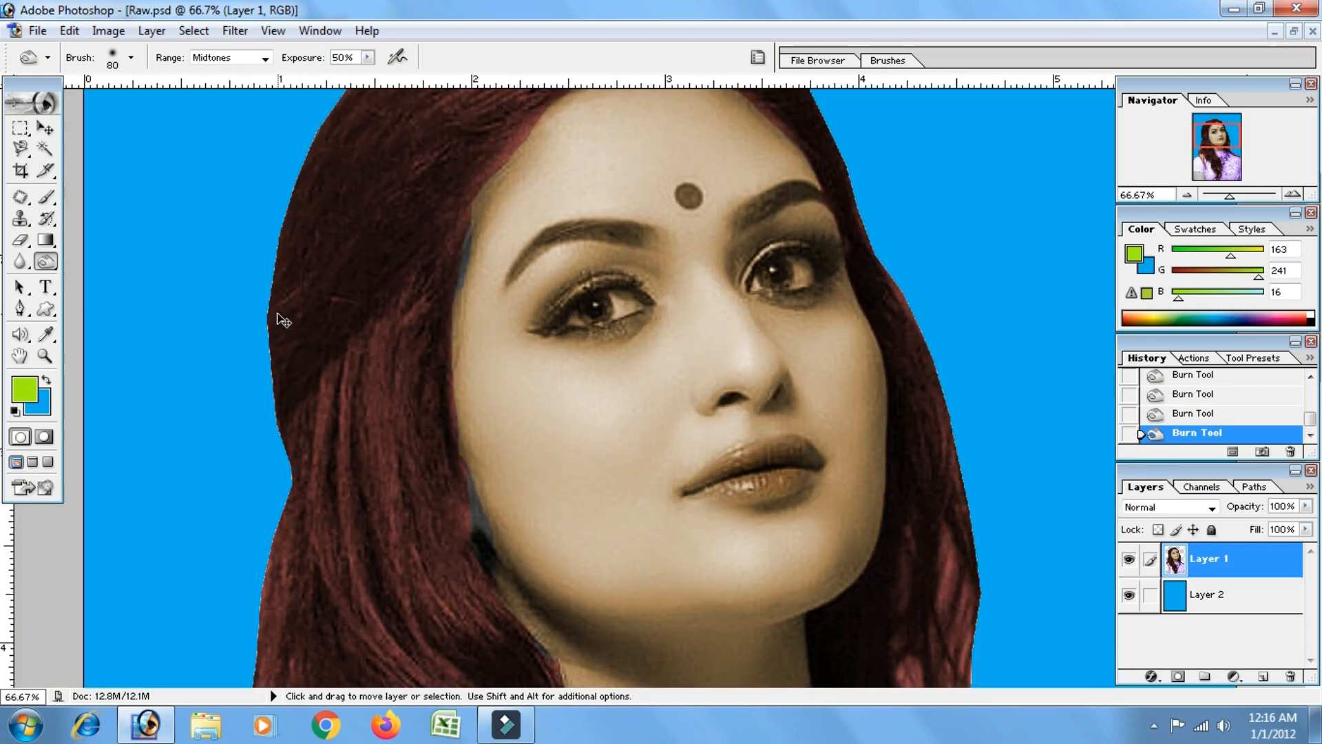
key(ctrl+minus)
key(ctrl+minus)
key(ctrl+minus)
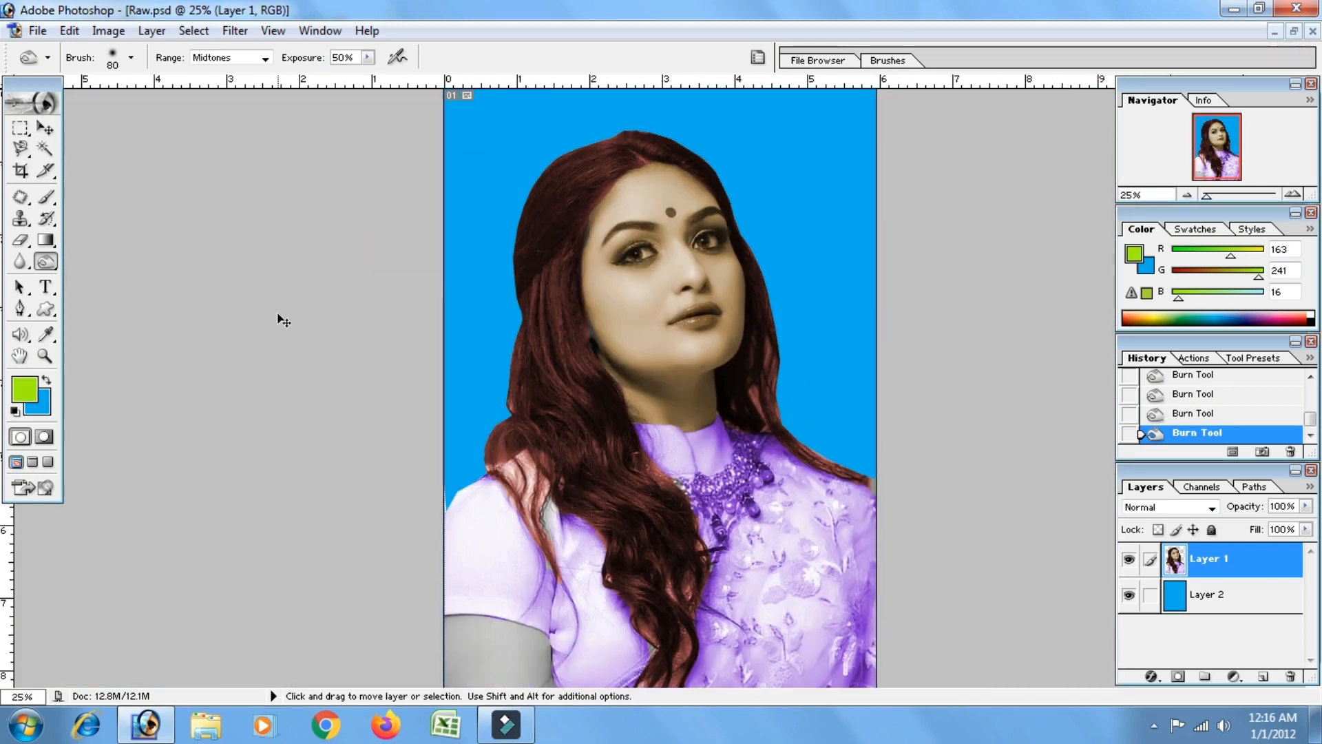
key(ctrl+minus)
key(ctrl+plus)
key(ctrl+plus)
key(ctrl+minus)
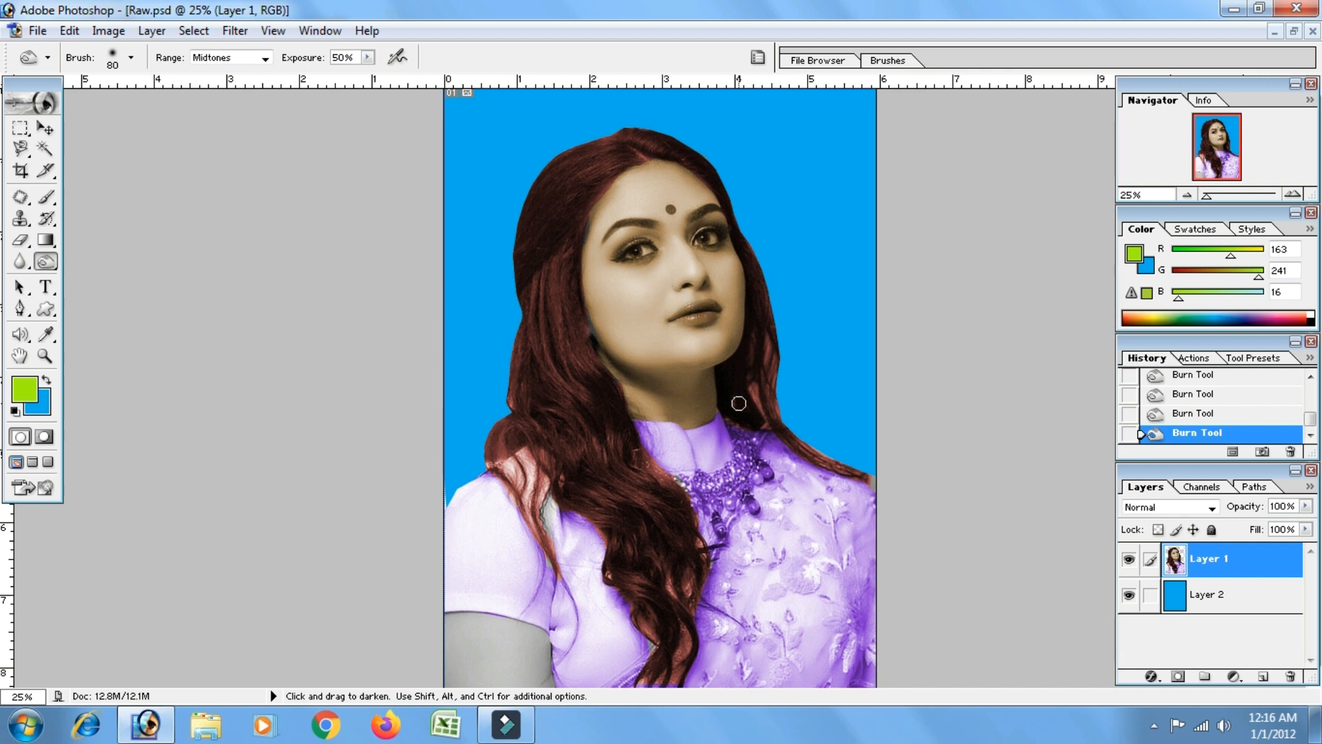
key(space)
mouse_move(691, 276)
mouse_down()
mouse_move(688, 356)
mouse_move(678, 294)
mouse_up()
- Restore the Raw.psd document to a floating window, fit the image to view, and duplicate it as a new document
click(1294, 31)
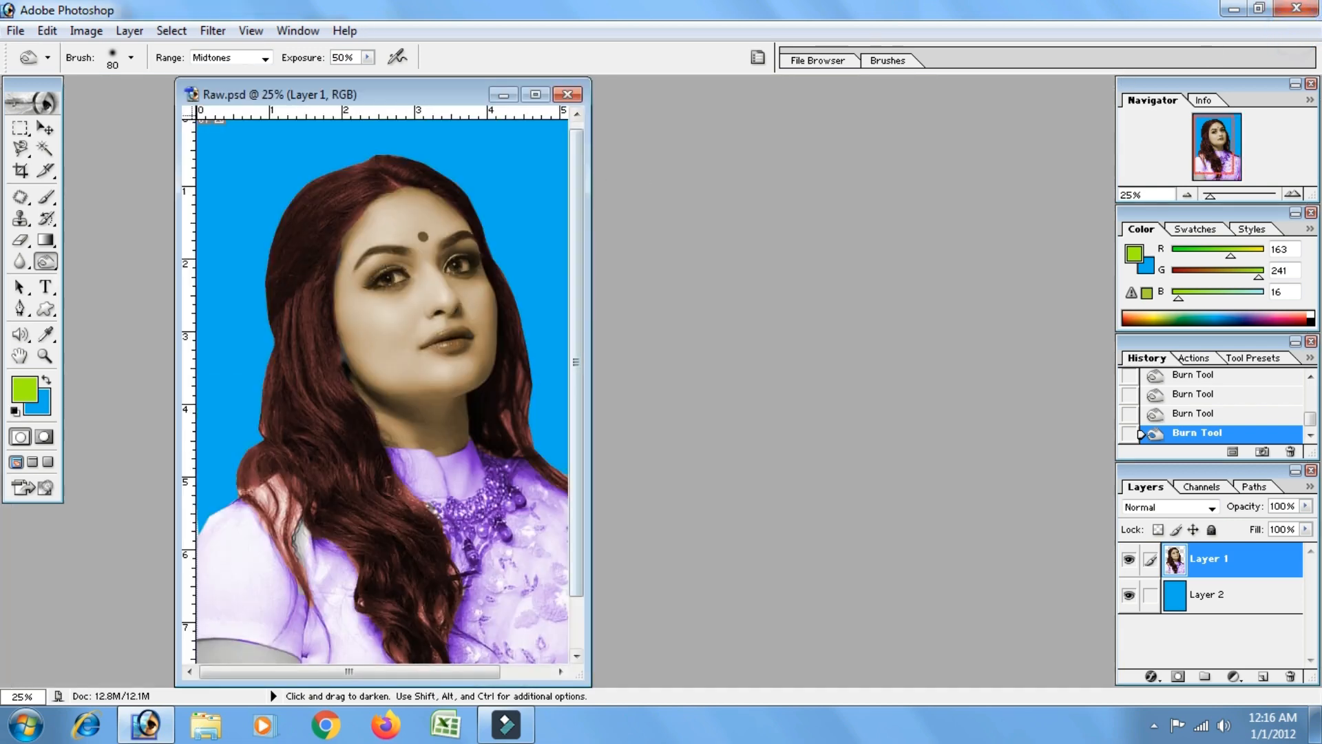
key(ctrl+0)
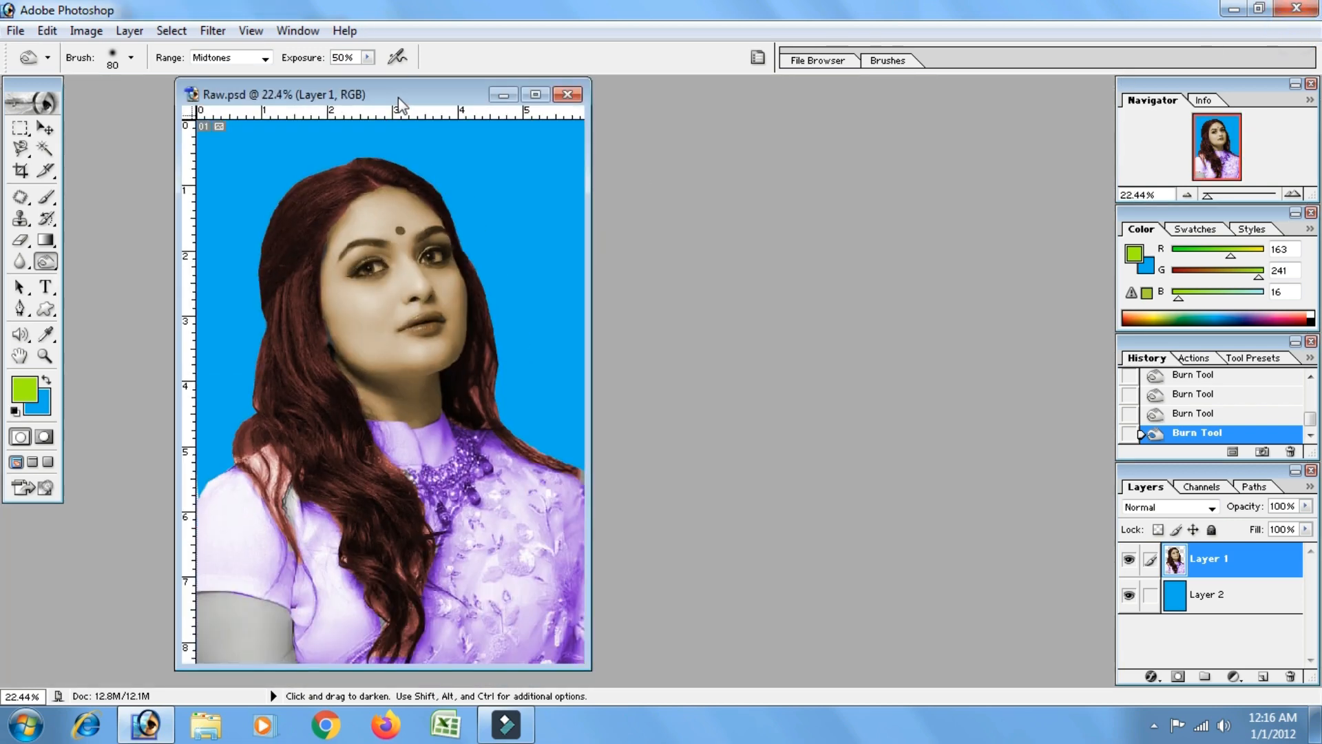
right_click(398, 93)
click(413, 110)
click(799, 345)
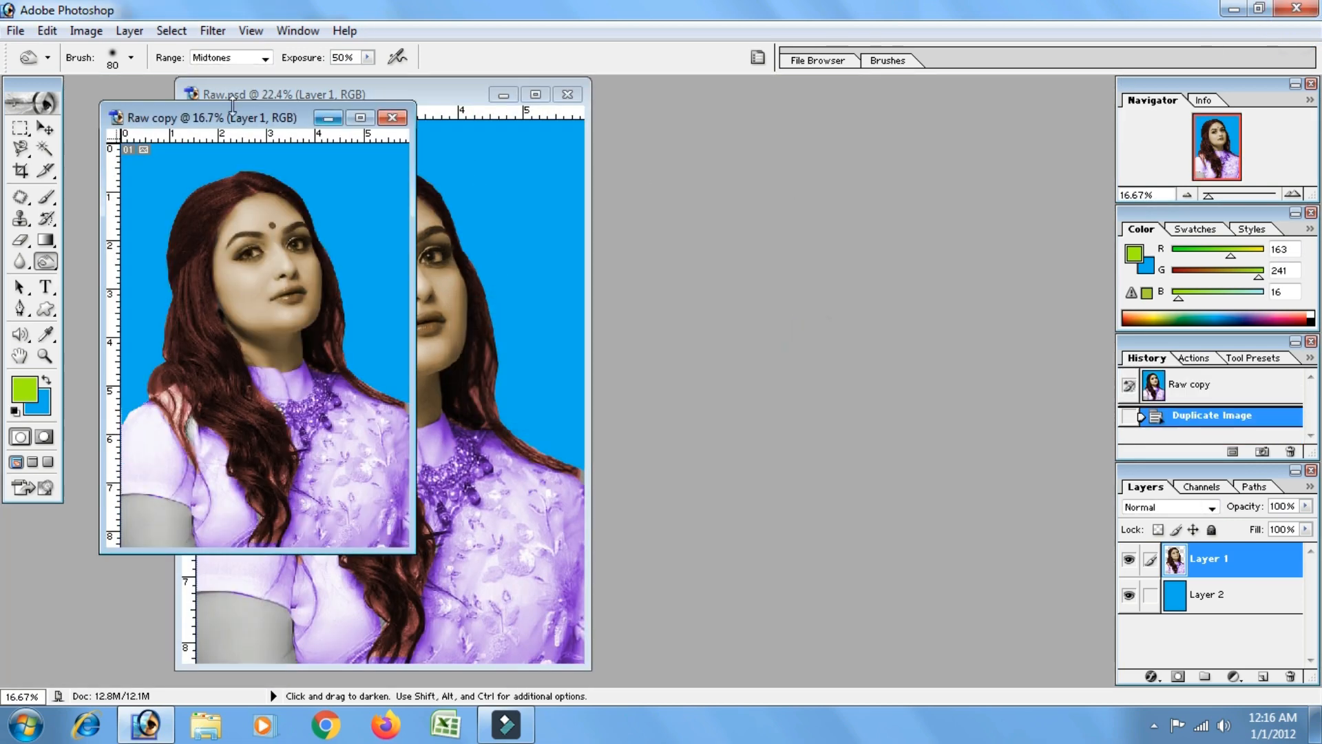
- Place the duplicate beside the original, fit it to view, and make Raw.psd the active document
drag(227, 123, 720, 120)
key(ctrl+0)
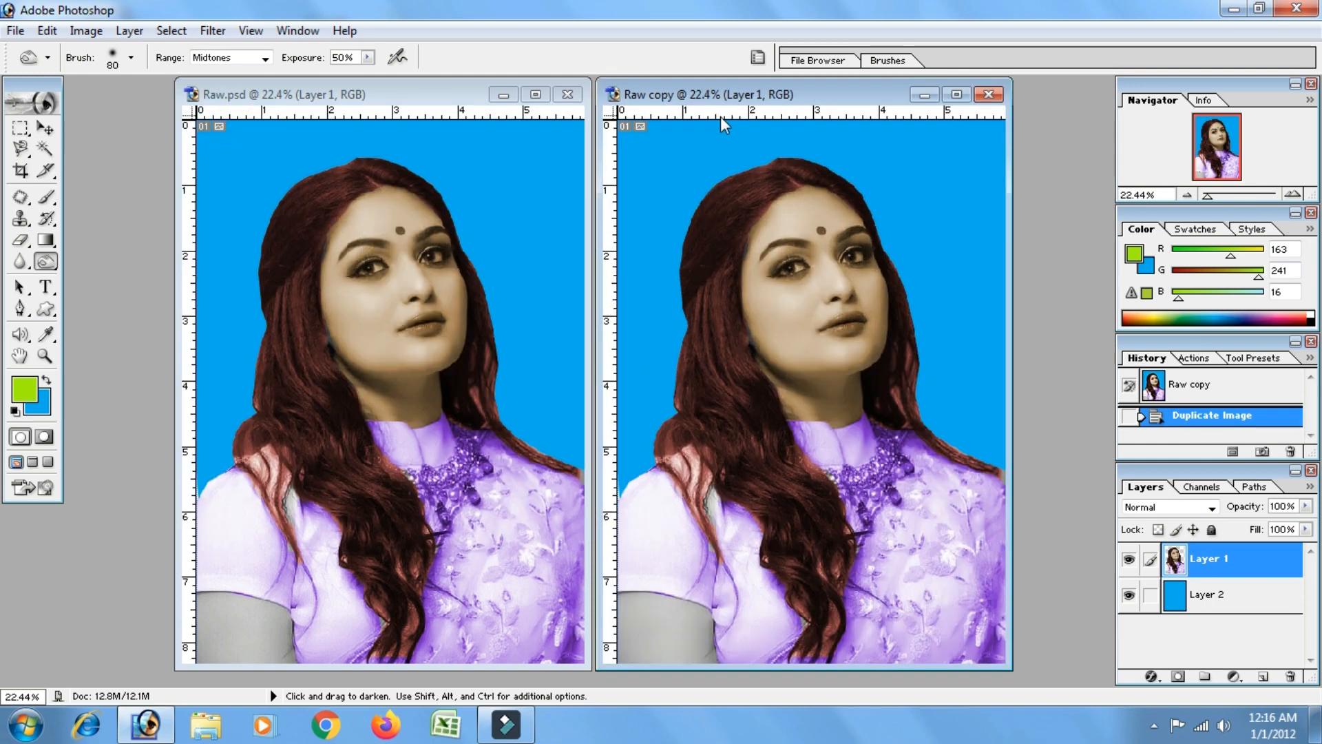
click(400, 98)
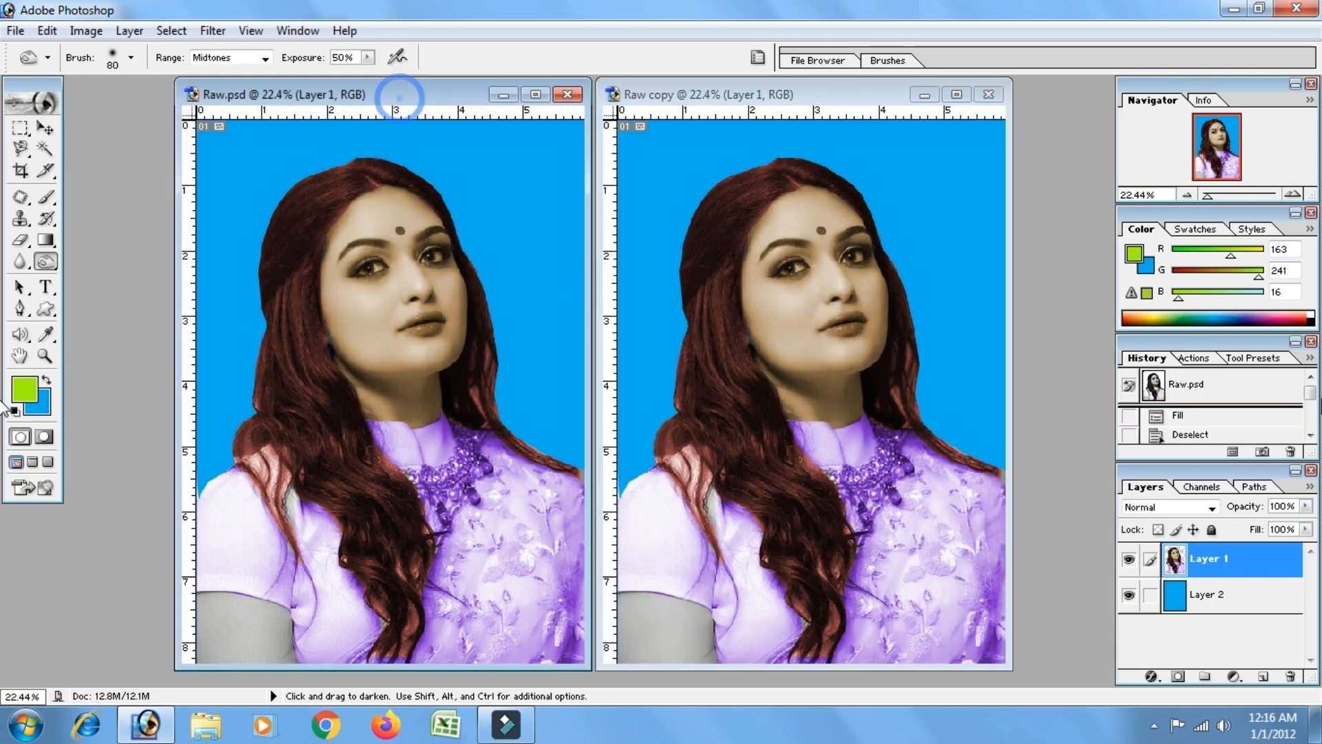
- Revert Raw.psd to its opening history snapshot to restore the black-and-white portrait, and activate the Move tool
click(1259, 391)
click(44, 128)
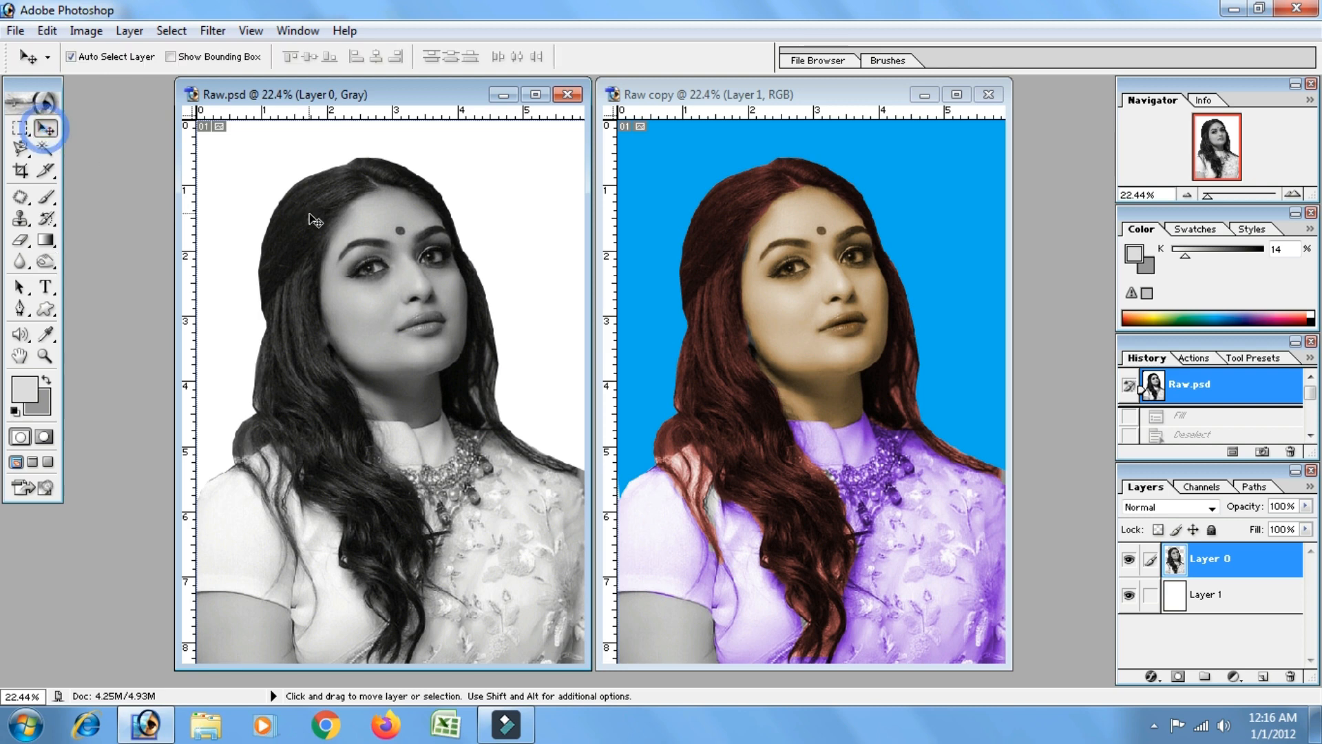
click(312, 216)
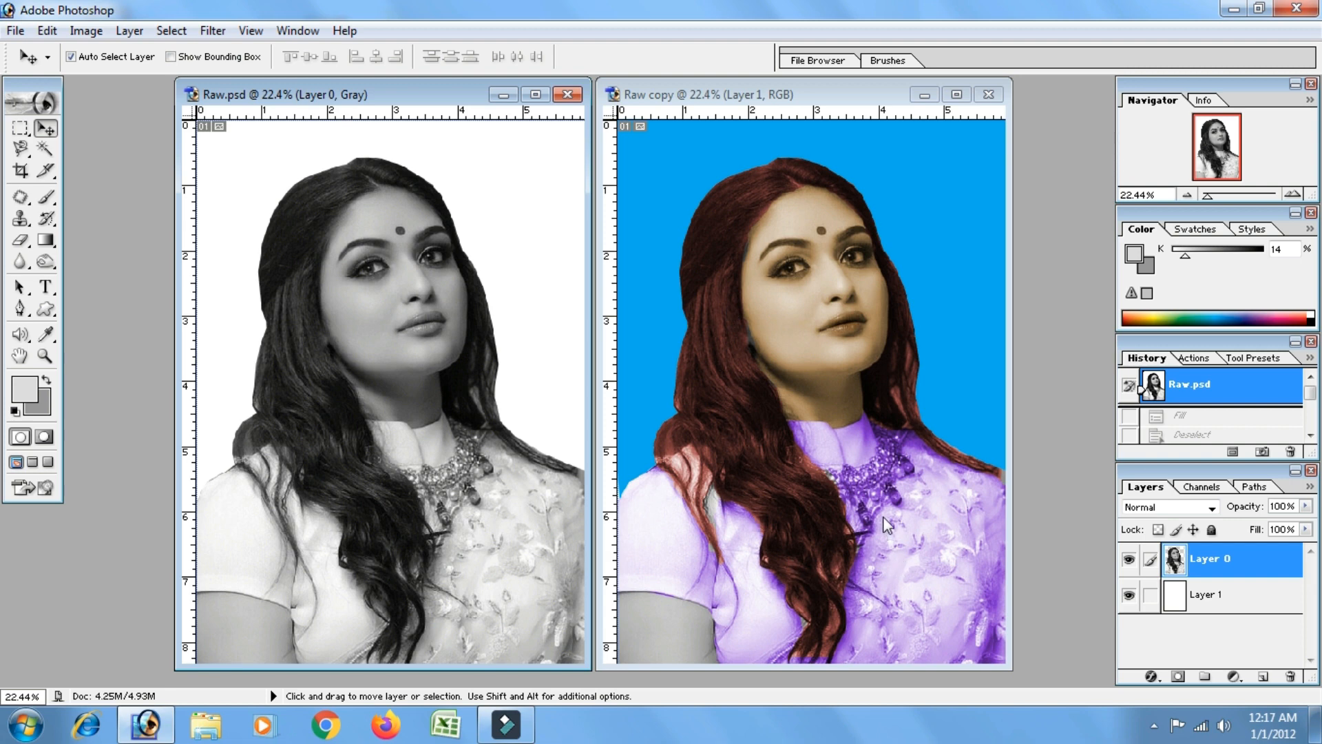
click(100, 31)
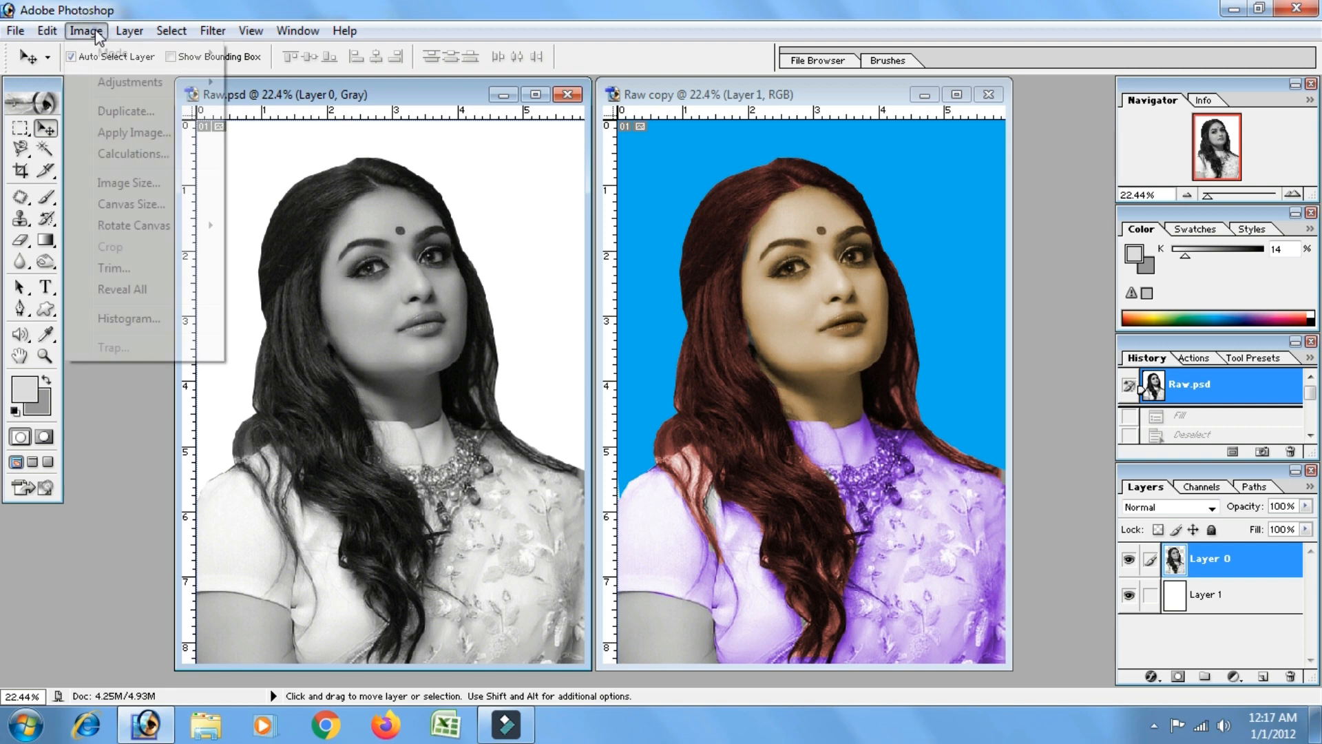
click(99, 38)
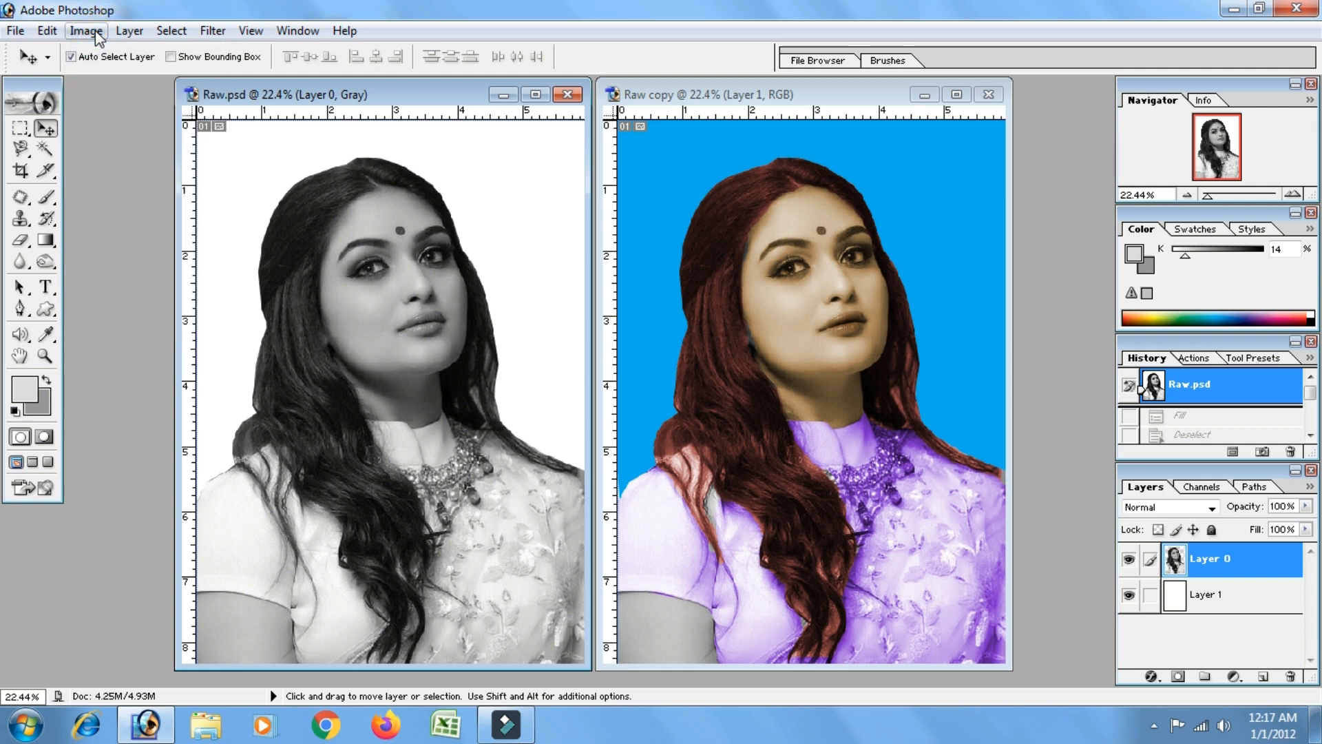
click(696, 93)
click(97, 34)
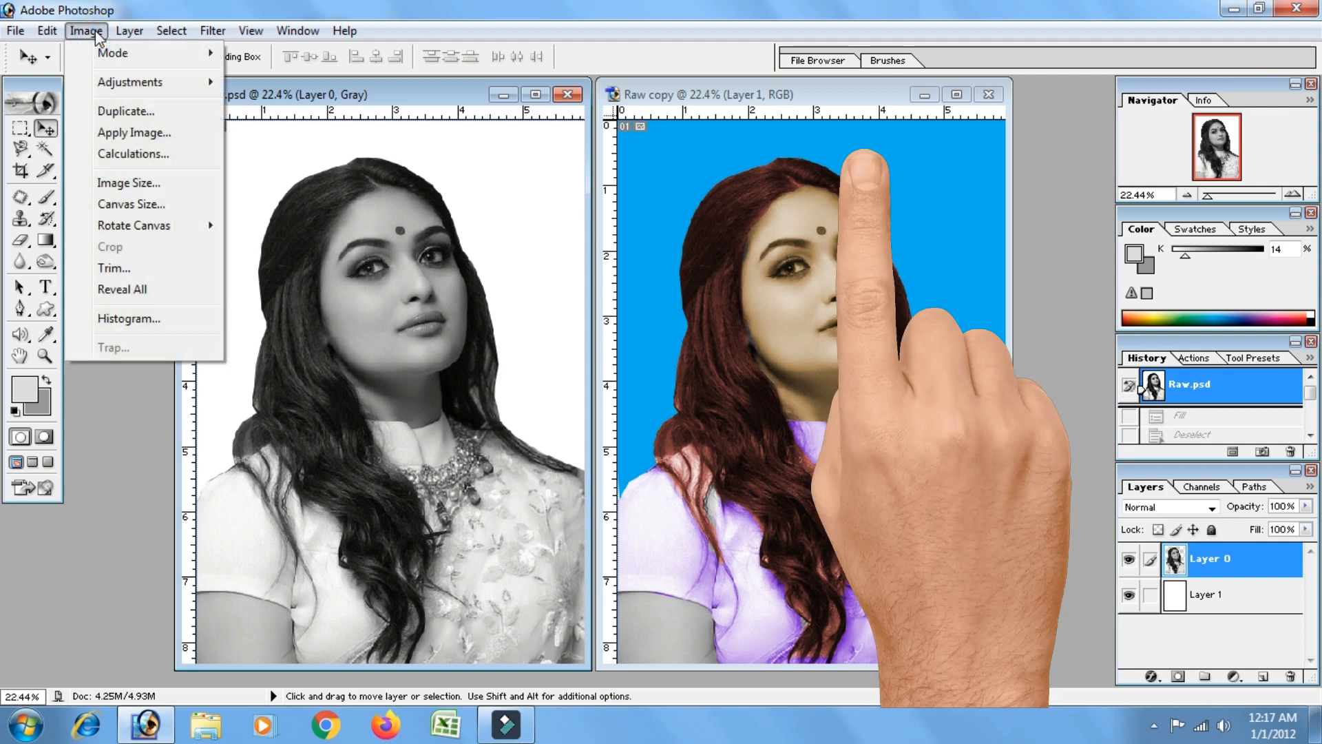
click(97, 34)
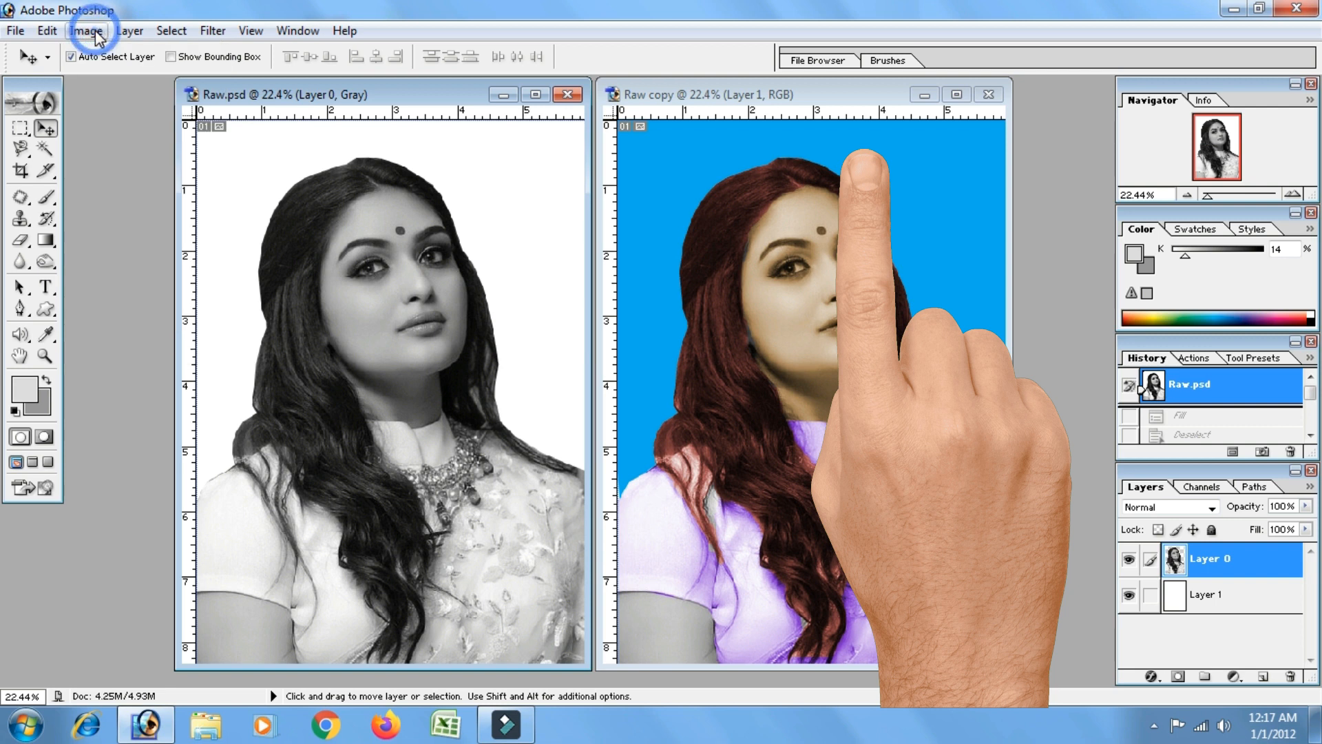
- Make the colorized Raw copy the active document
click(697, 93)
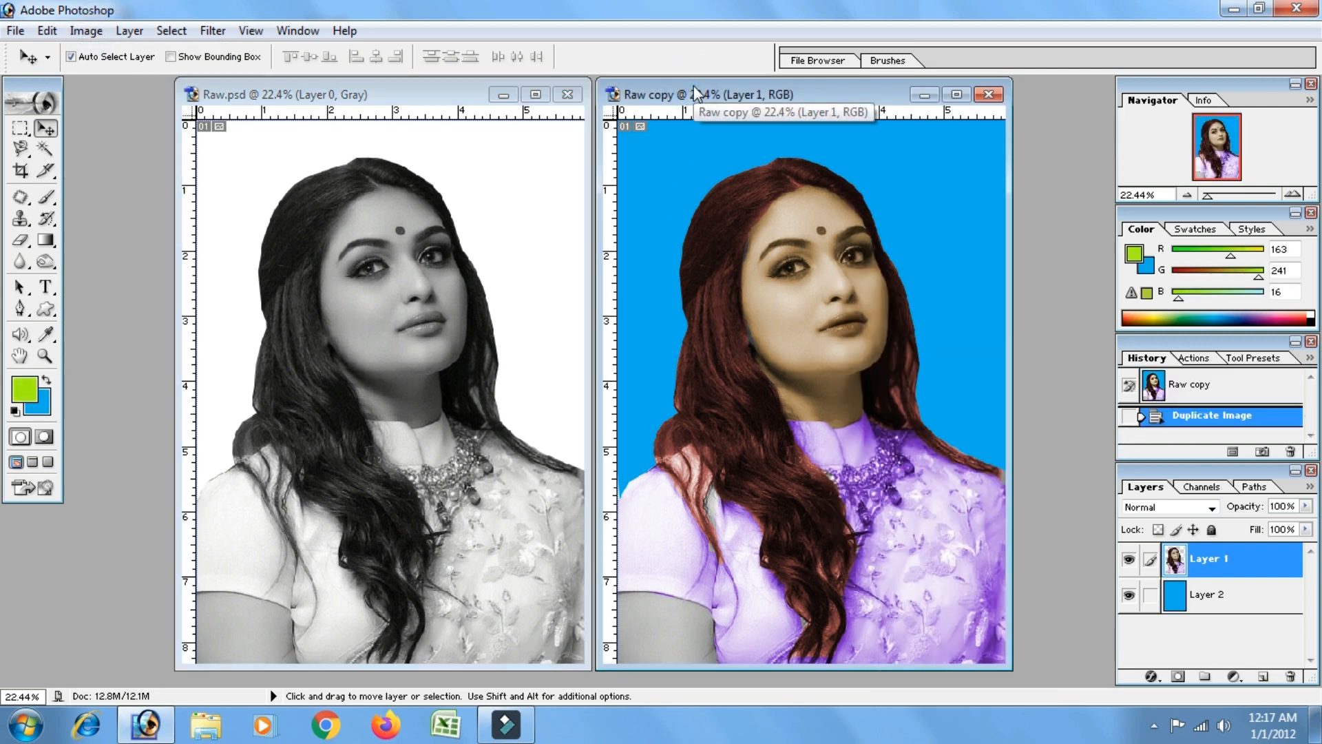